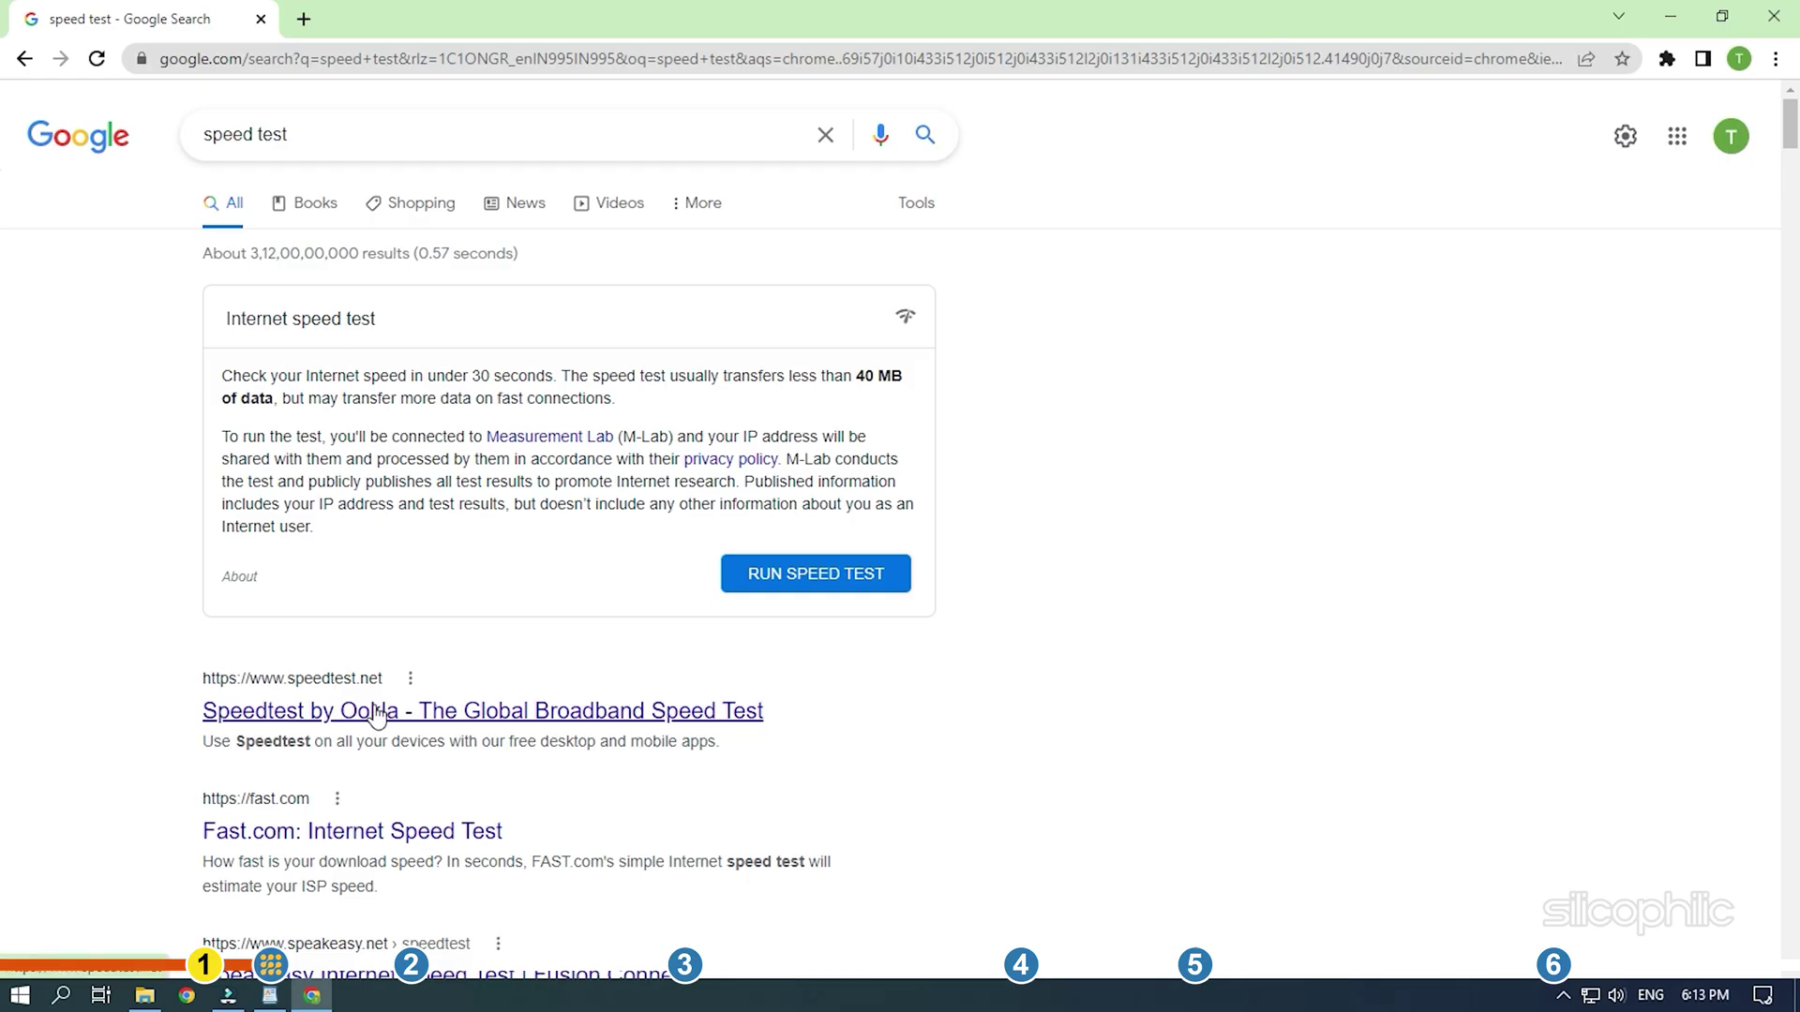
Open Speedtest by Ookla from the Google results and start an internet speed test.
{"action": "left_click", "coordinate": [486, 619]}
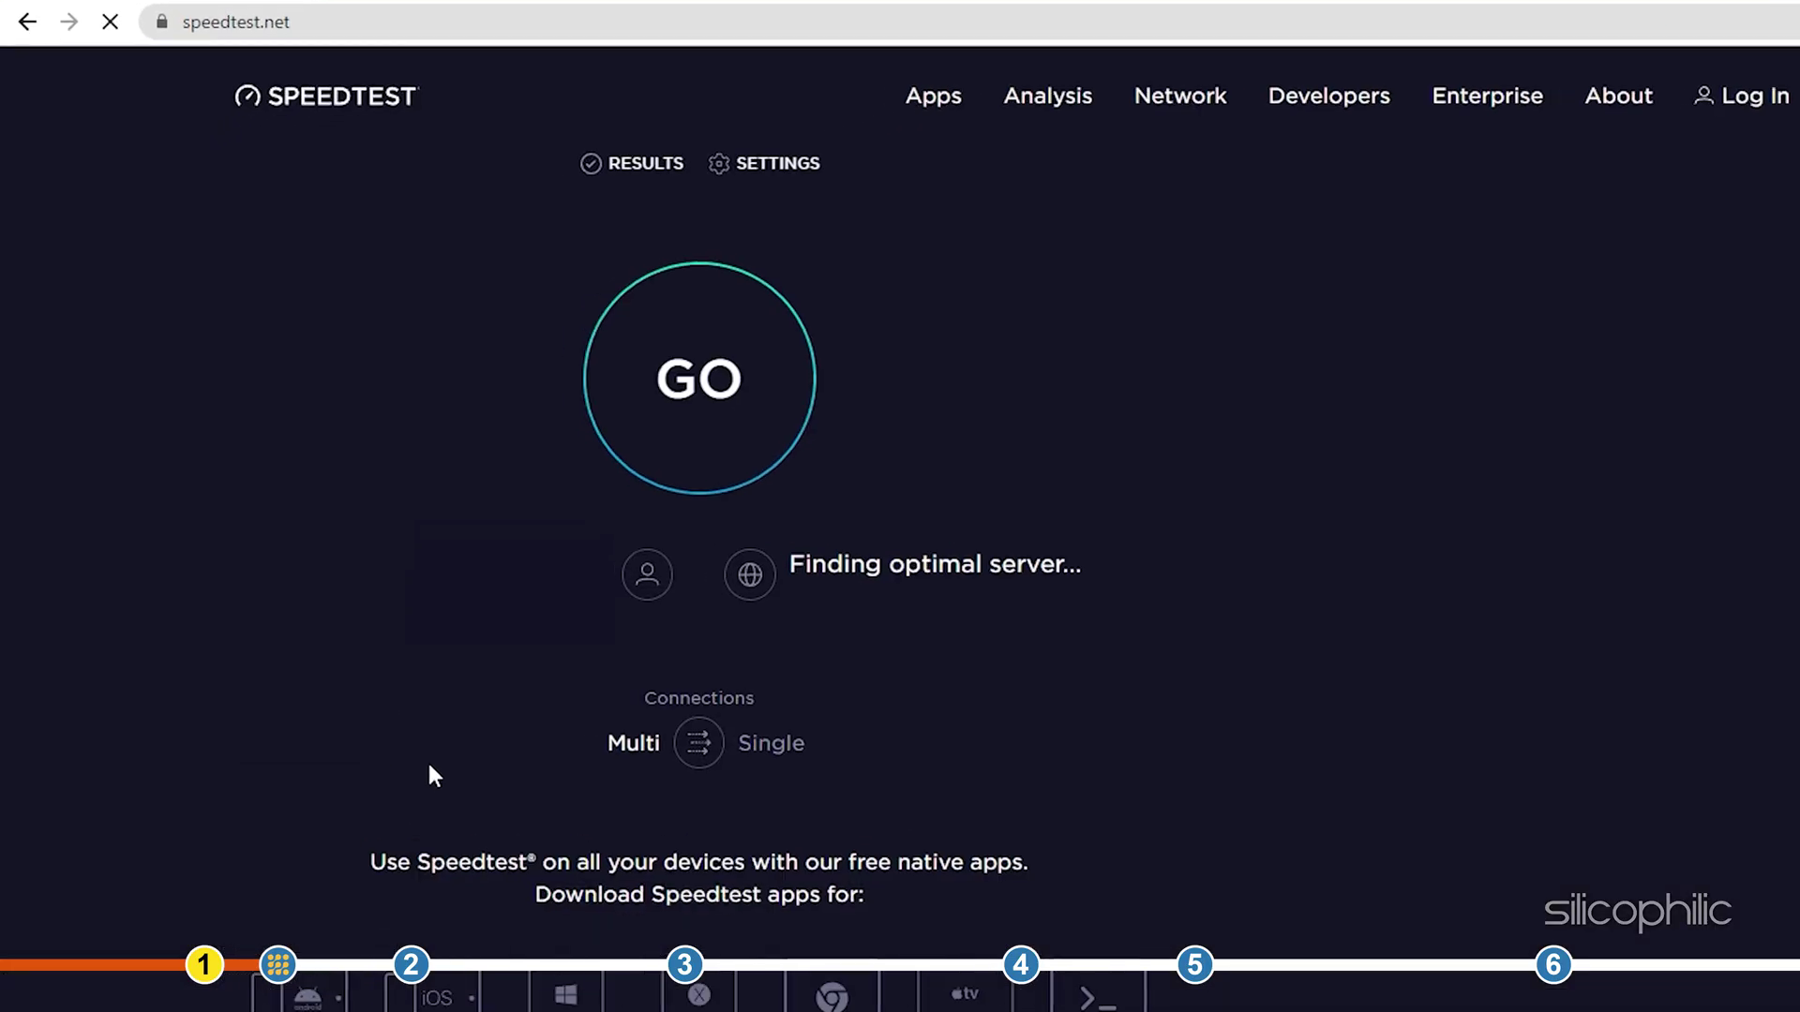
{"action": "left_click", "coordinate": [907, 391]}
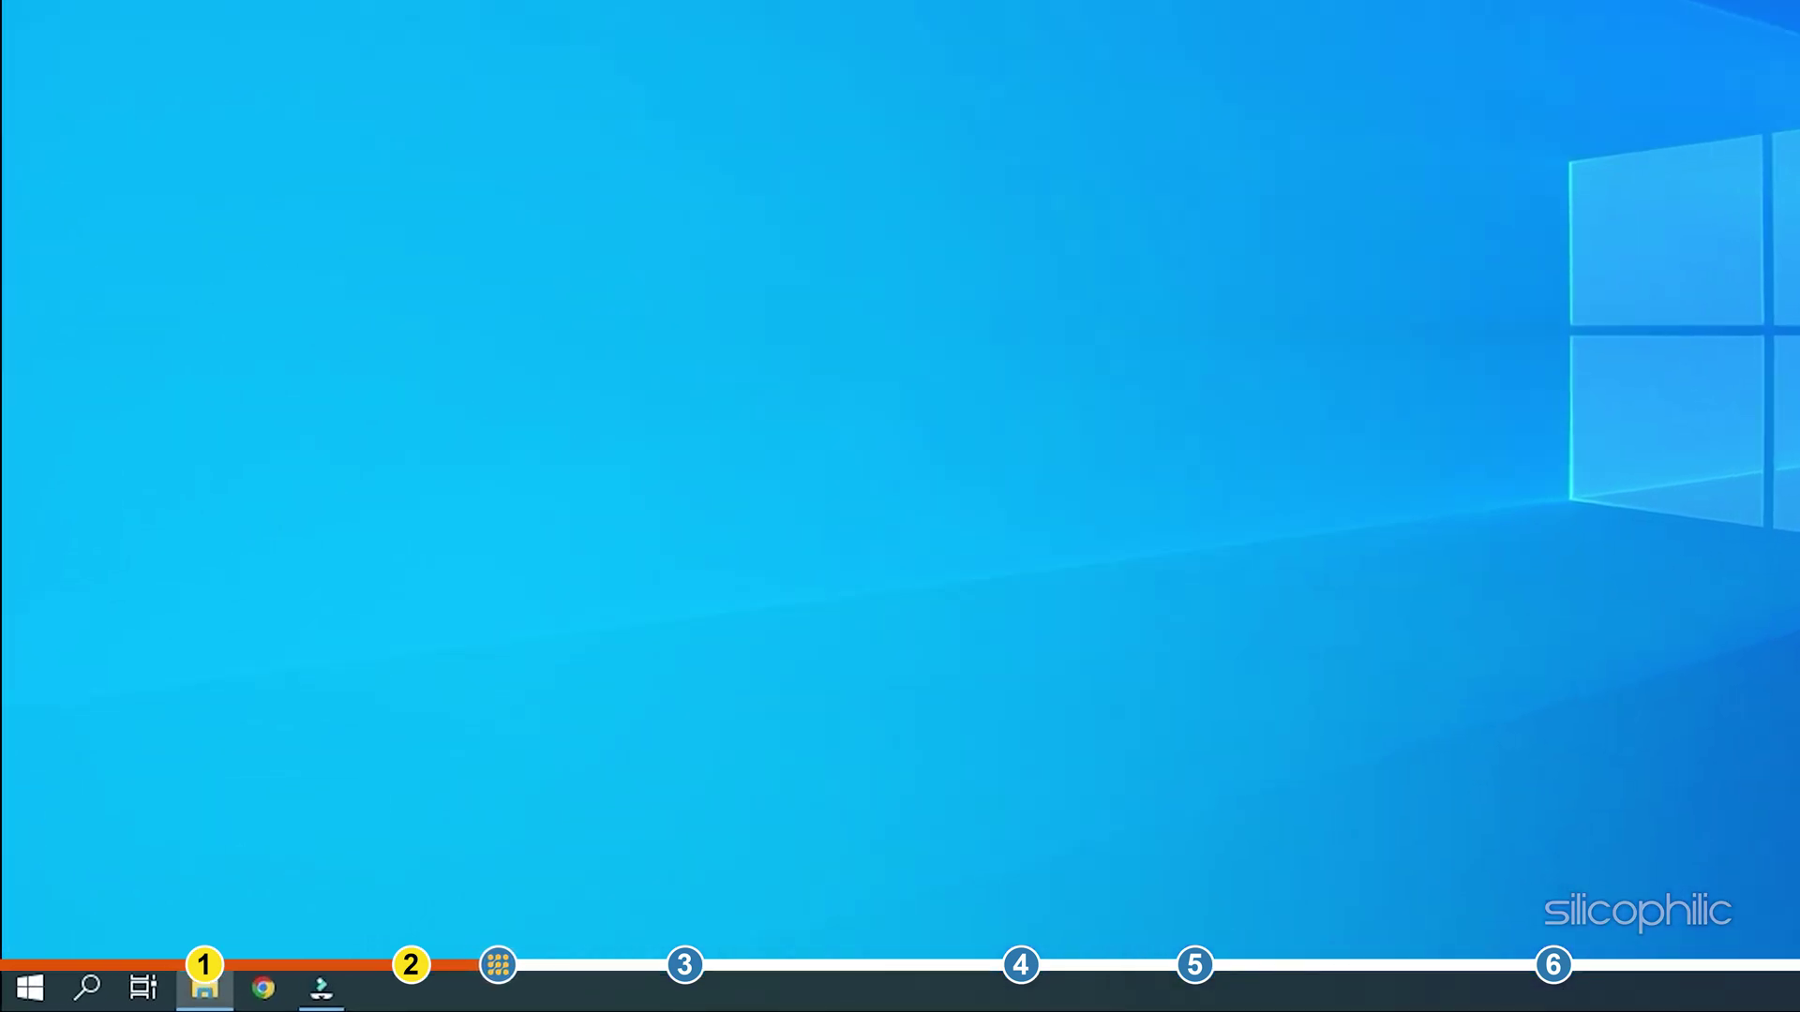
Launch the Network Connections window with the ncpa.cpl command from Run.
{"action": "key", "text": "super+r"}
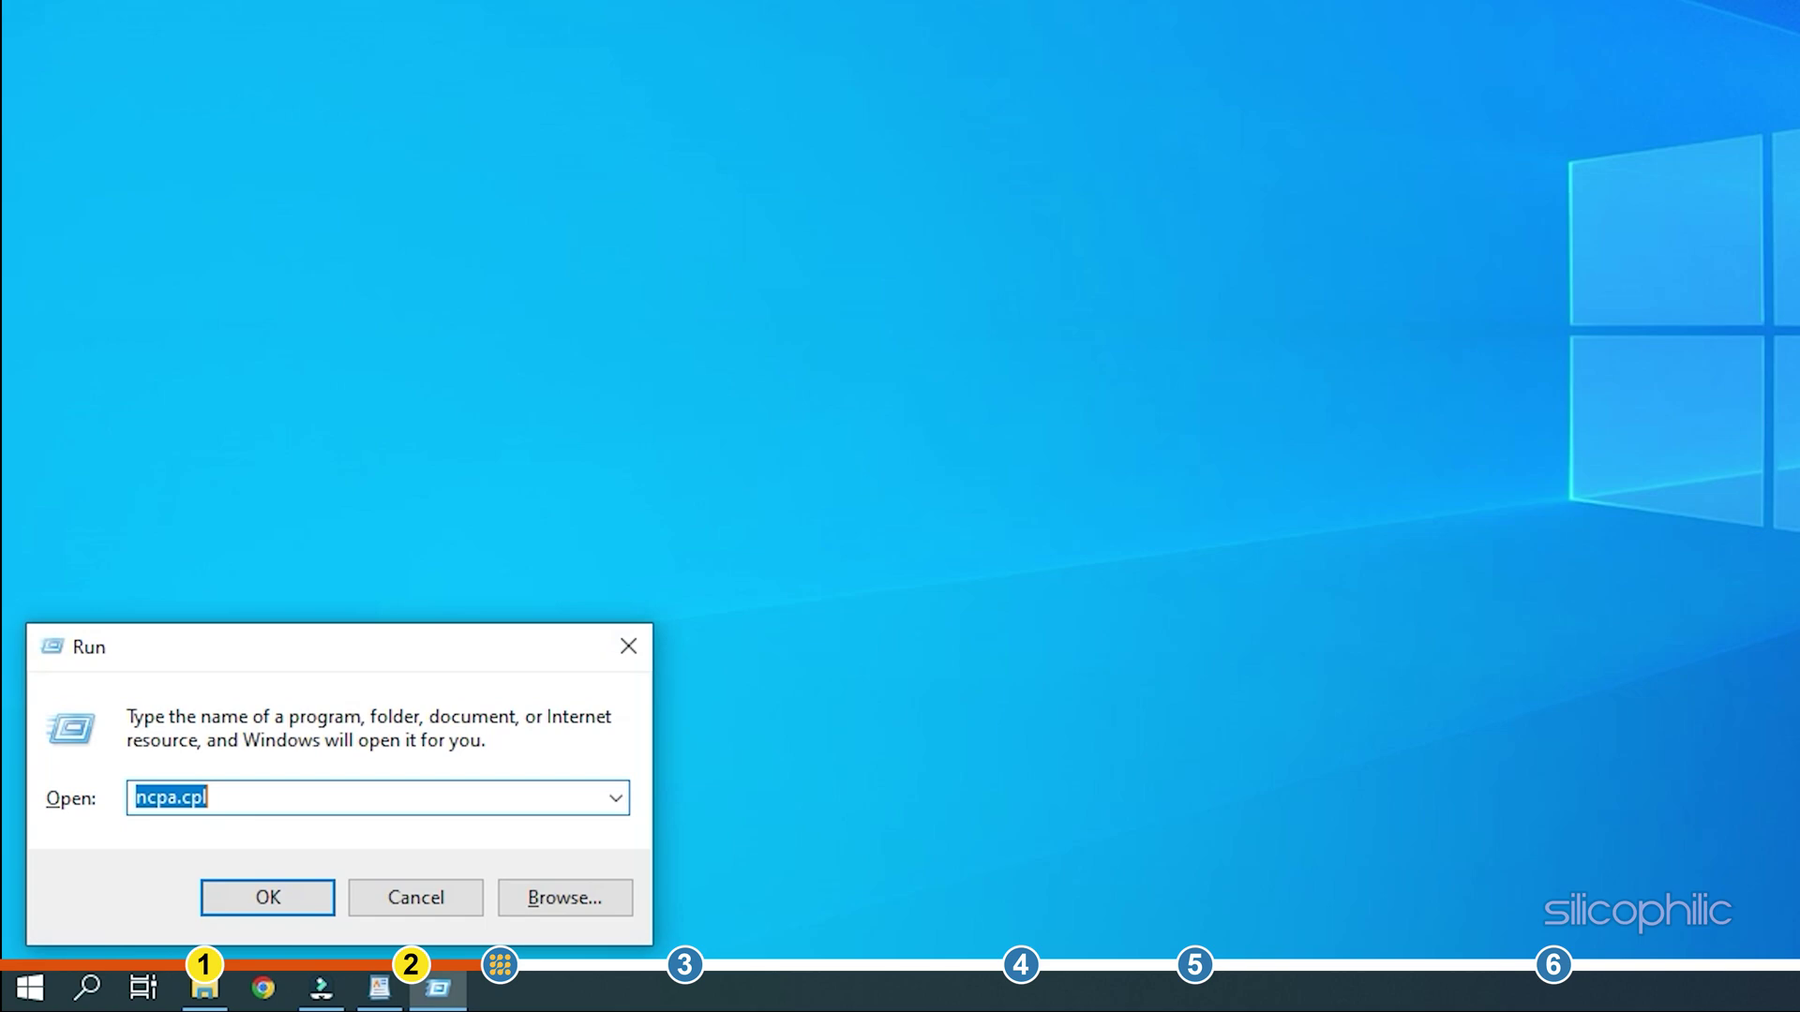
{"action": "type", "text": "ncpa.cpl"}
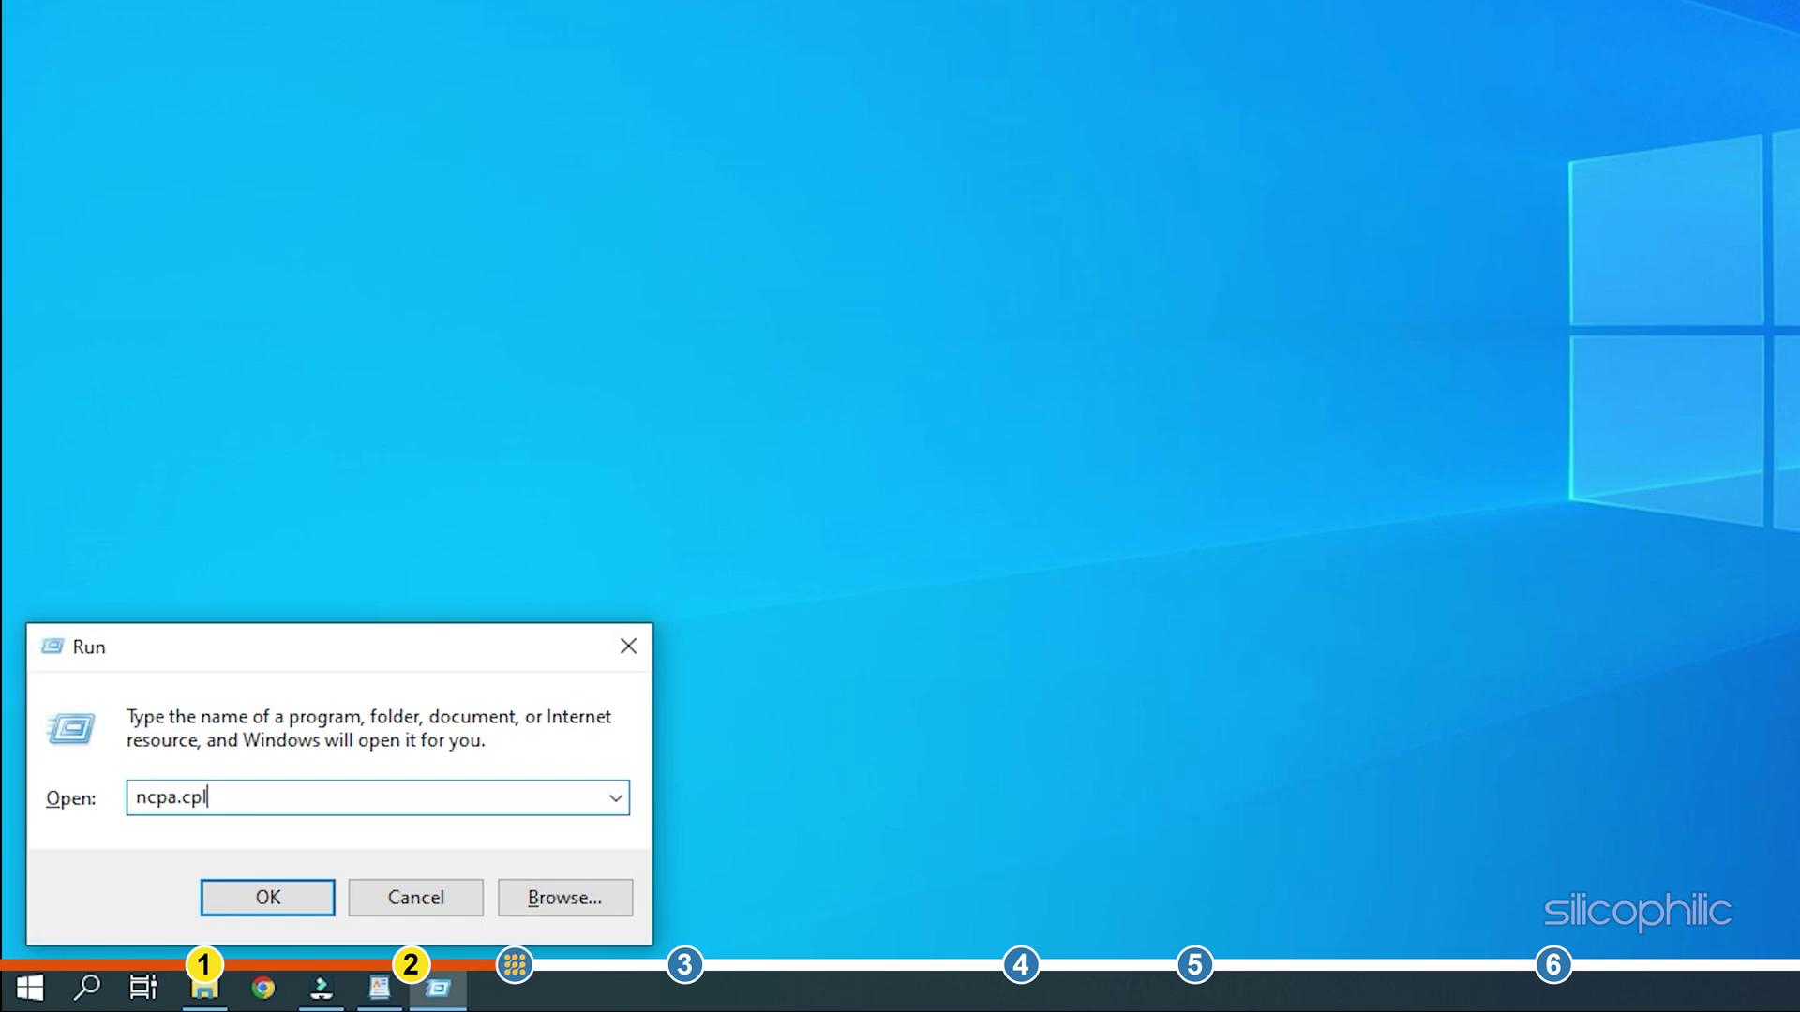
{"action": "key", "text": "Return"}
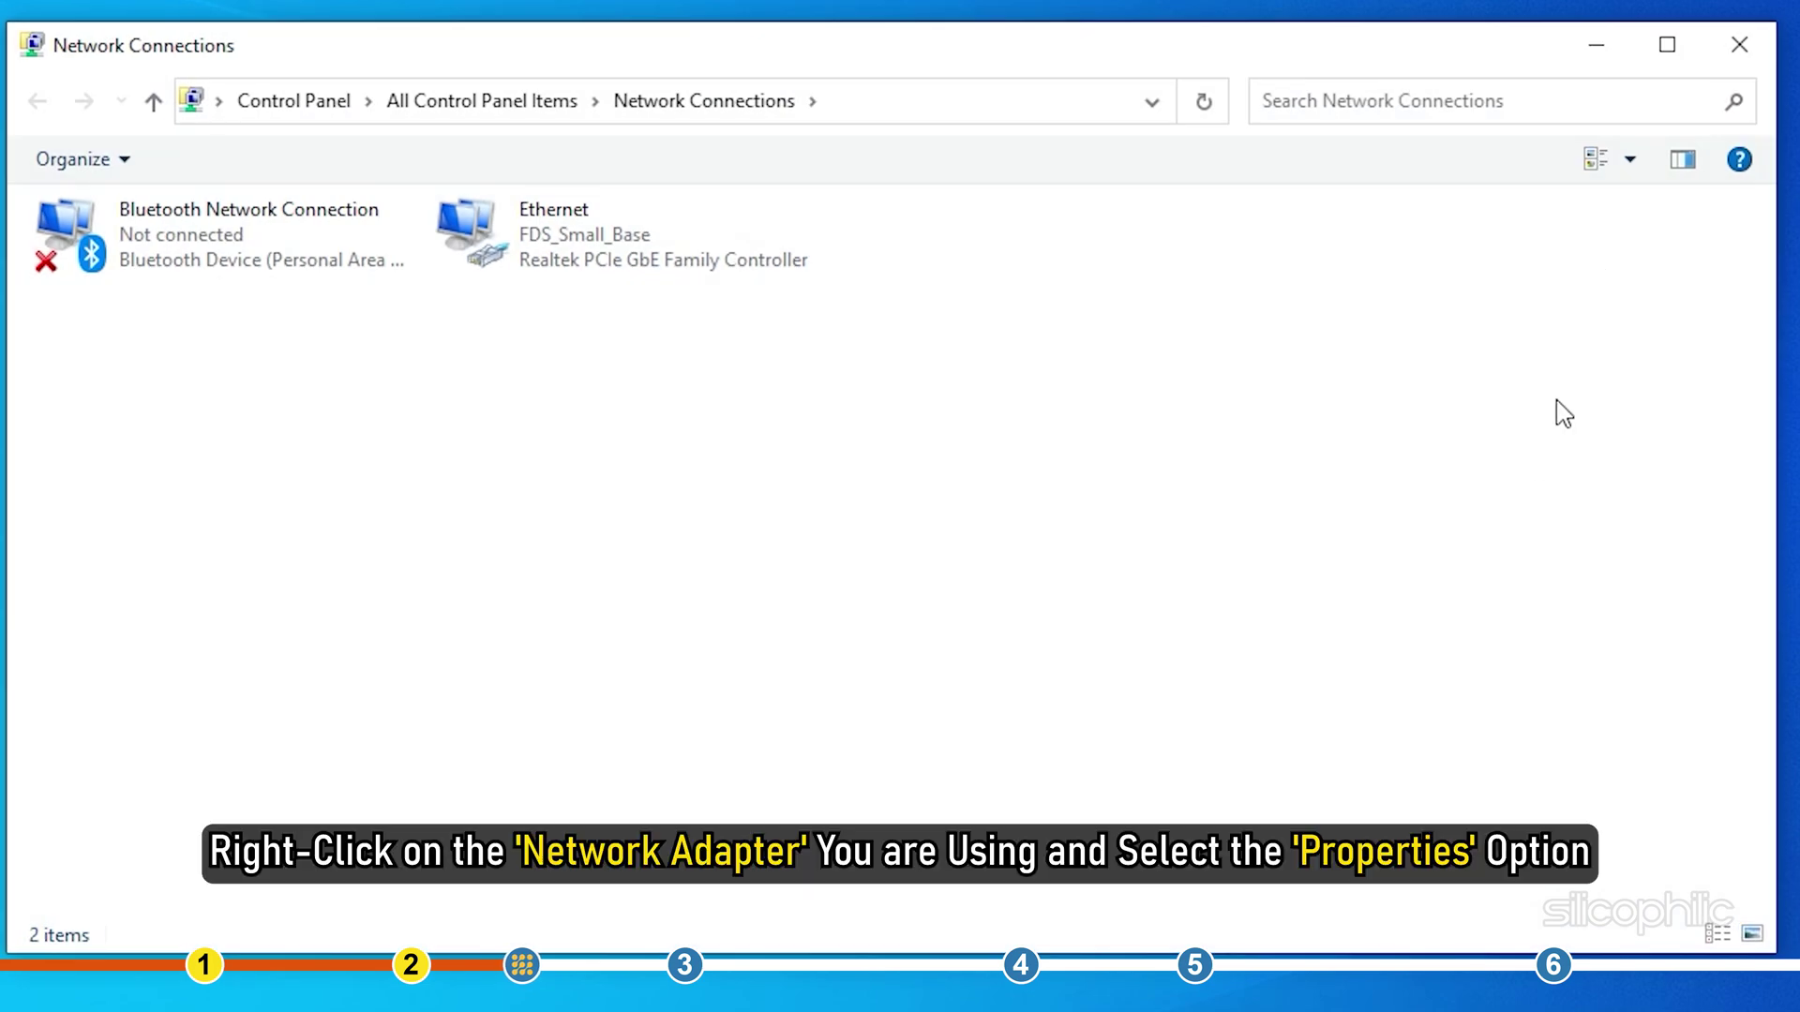
Open the Ethernet adapter's Properties and select Internet Protocol Version 4 (TCP/IPv4).
{"action": "left_click", "coordinate": [628, 225]}
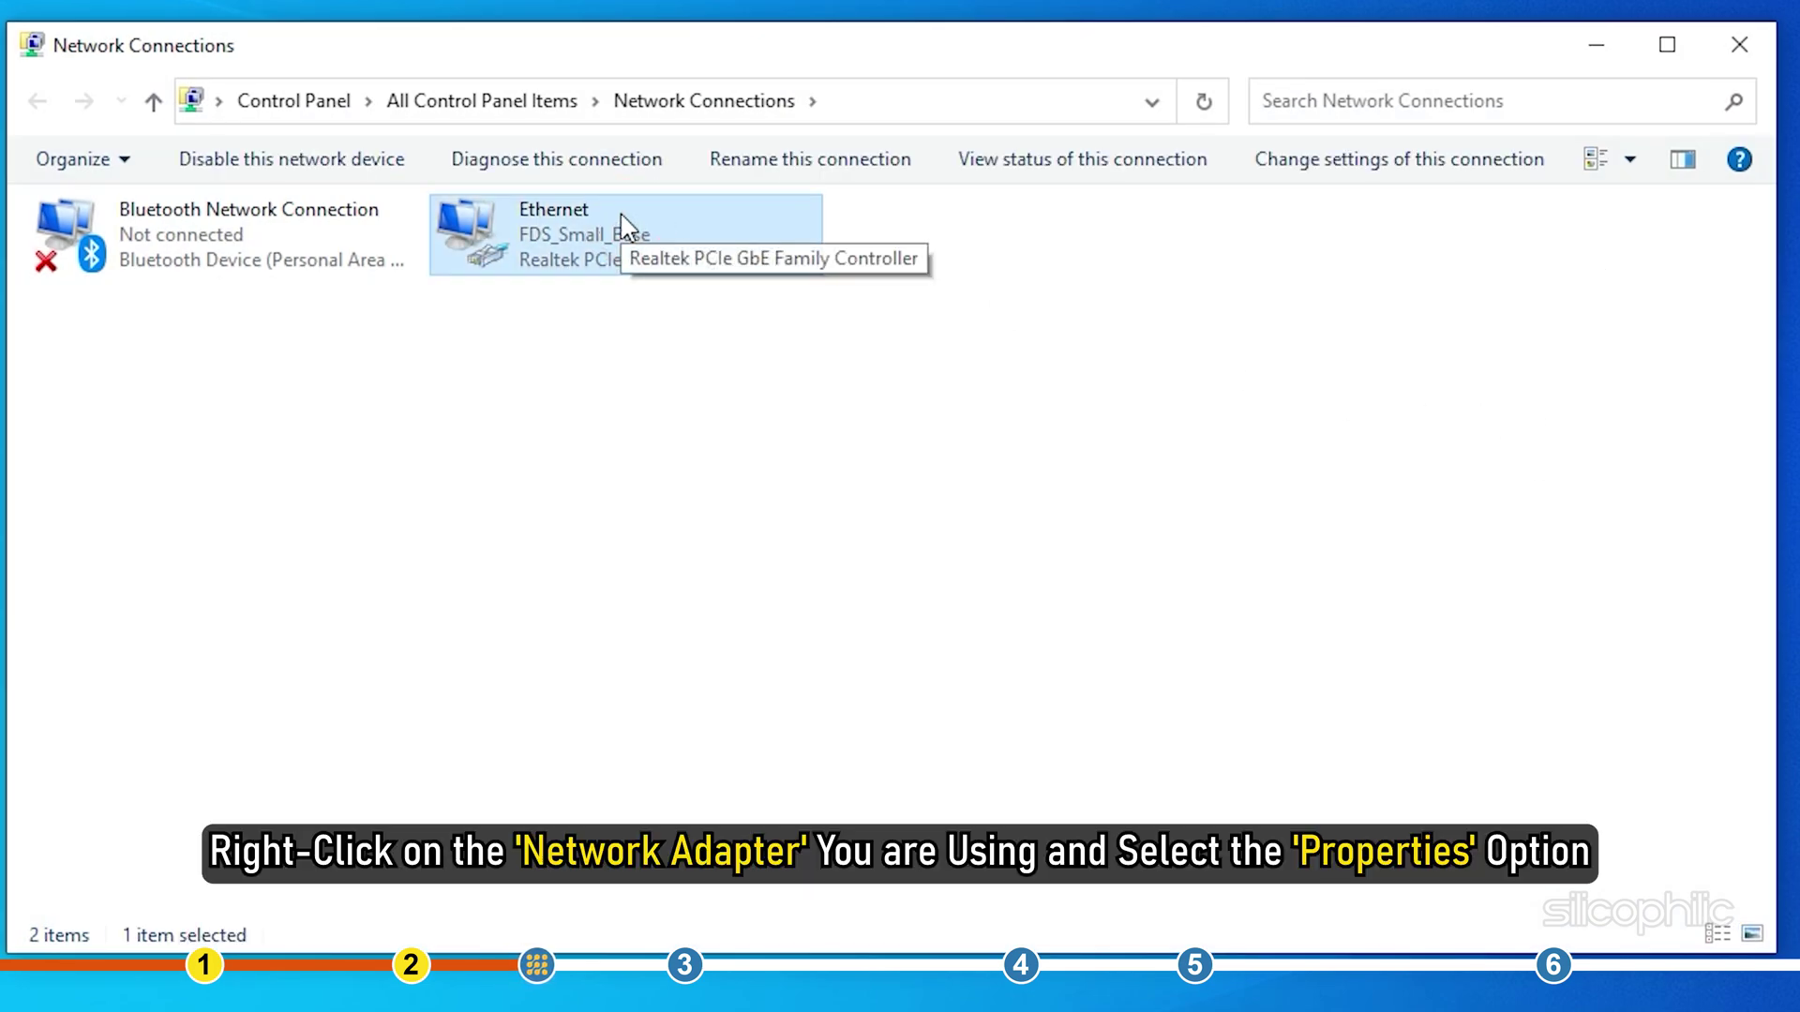
{"action": "right_click", "coordinate": [621, 216]}
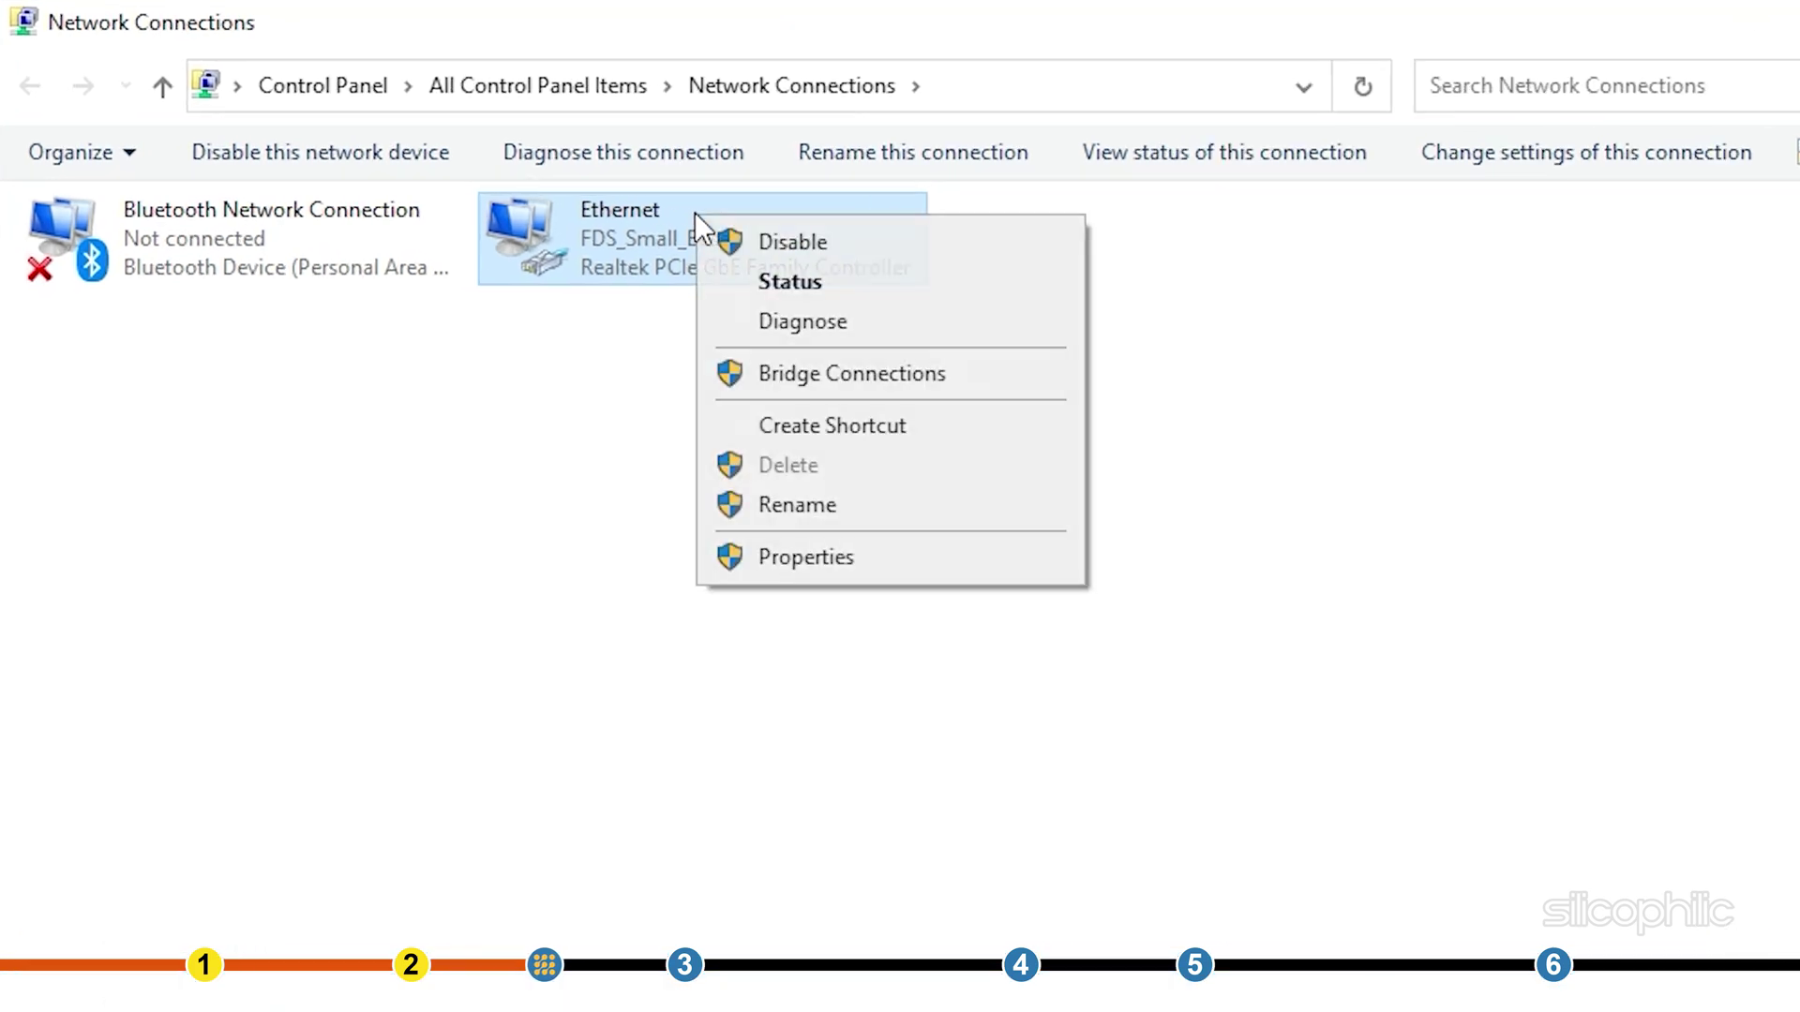
{"action": "left_click", "coordinate": [897, 563]}
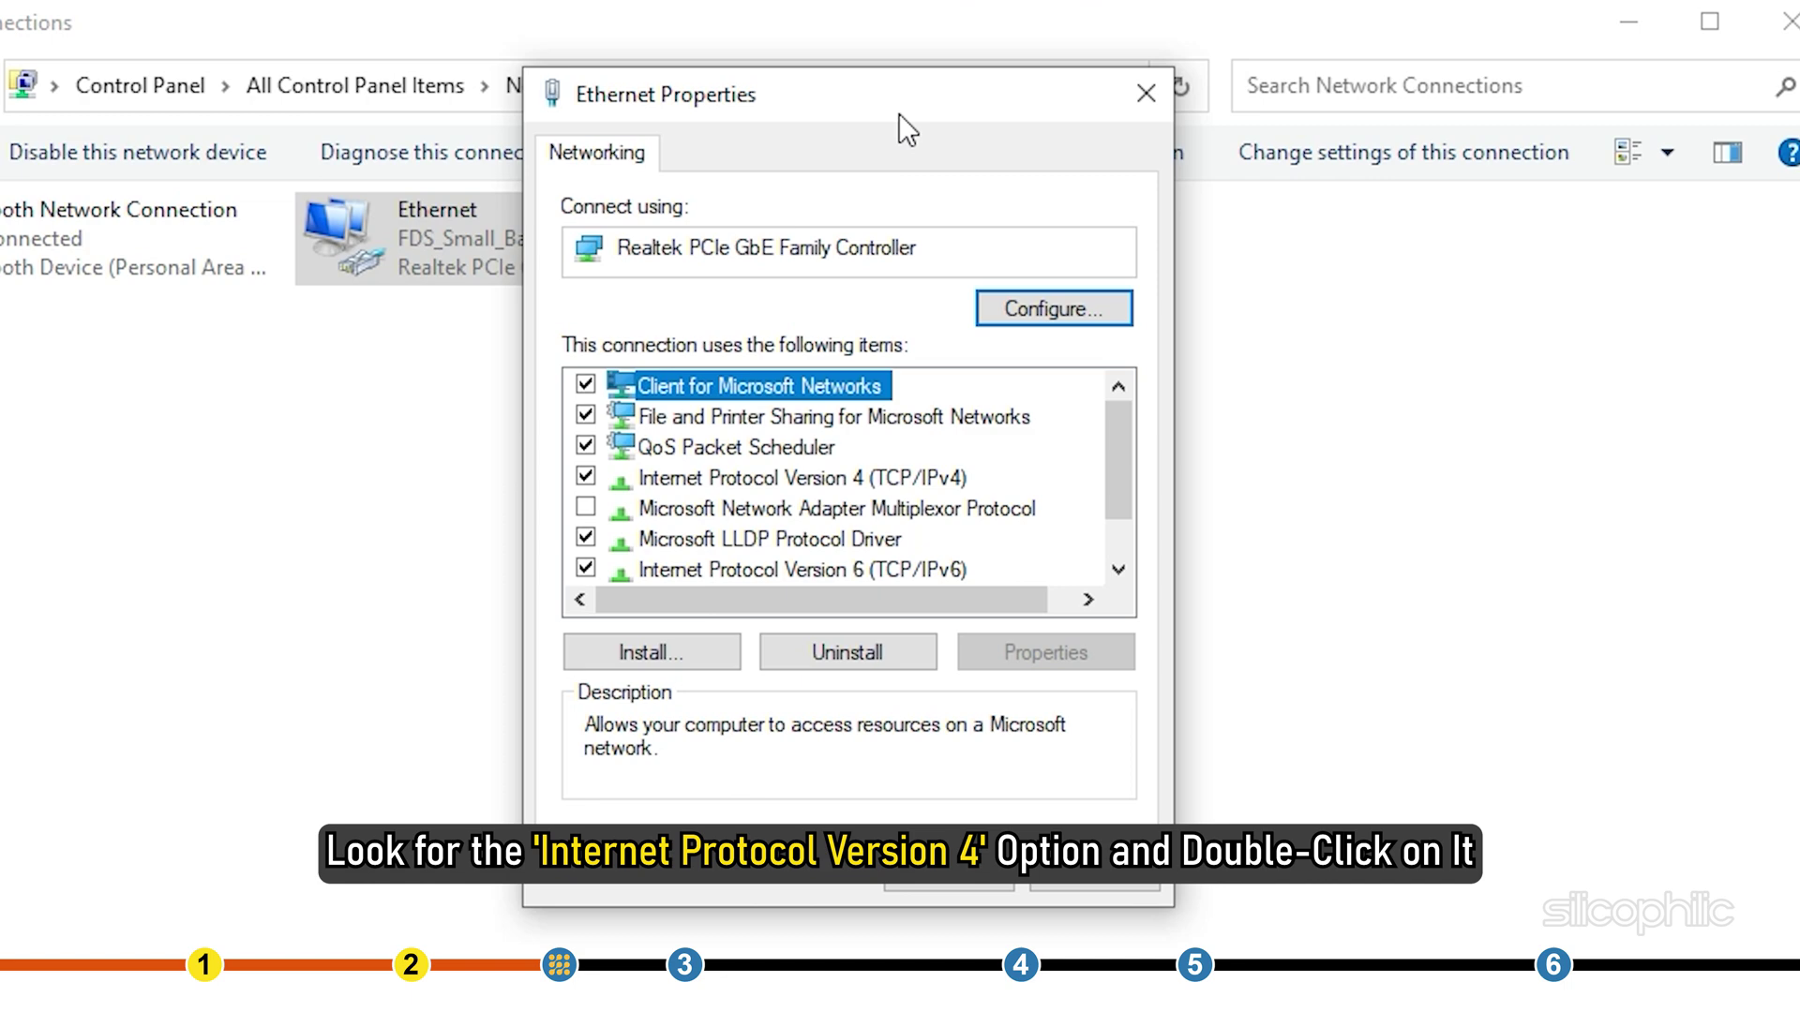
{"action": "left_click", "coordinate": [686, 484]}
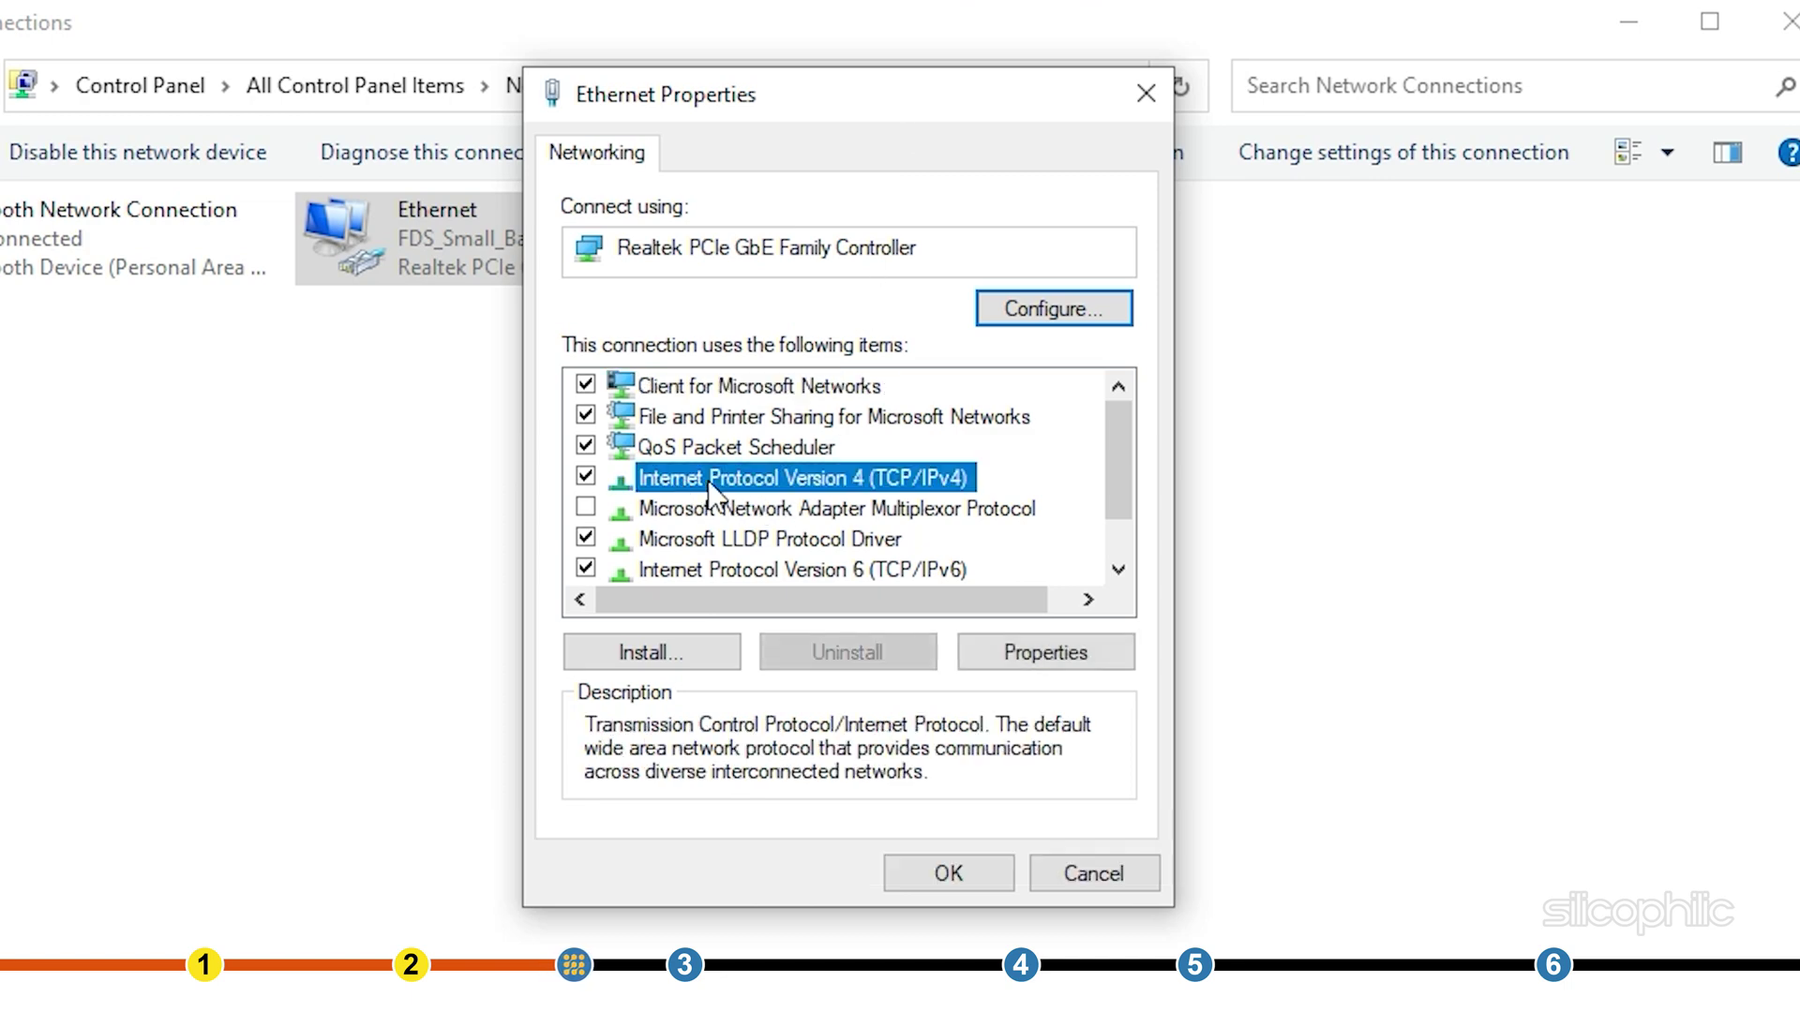
Set the Ethernet IPv4 DNS servers to 8.8.8.8 (preferred) and 8.8.4.4 (alternate) and save.
{"action": "double_click", "coordinate": [707, 481]}
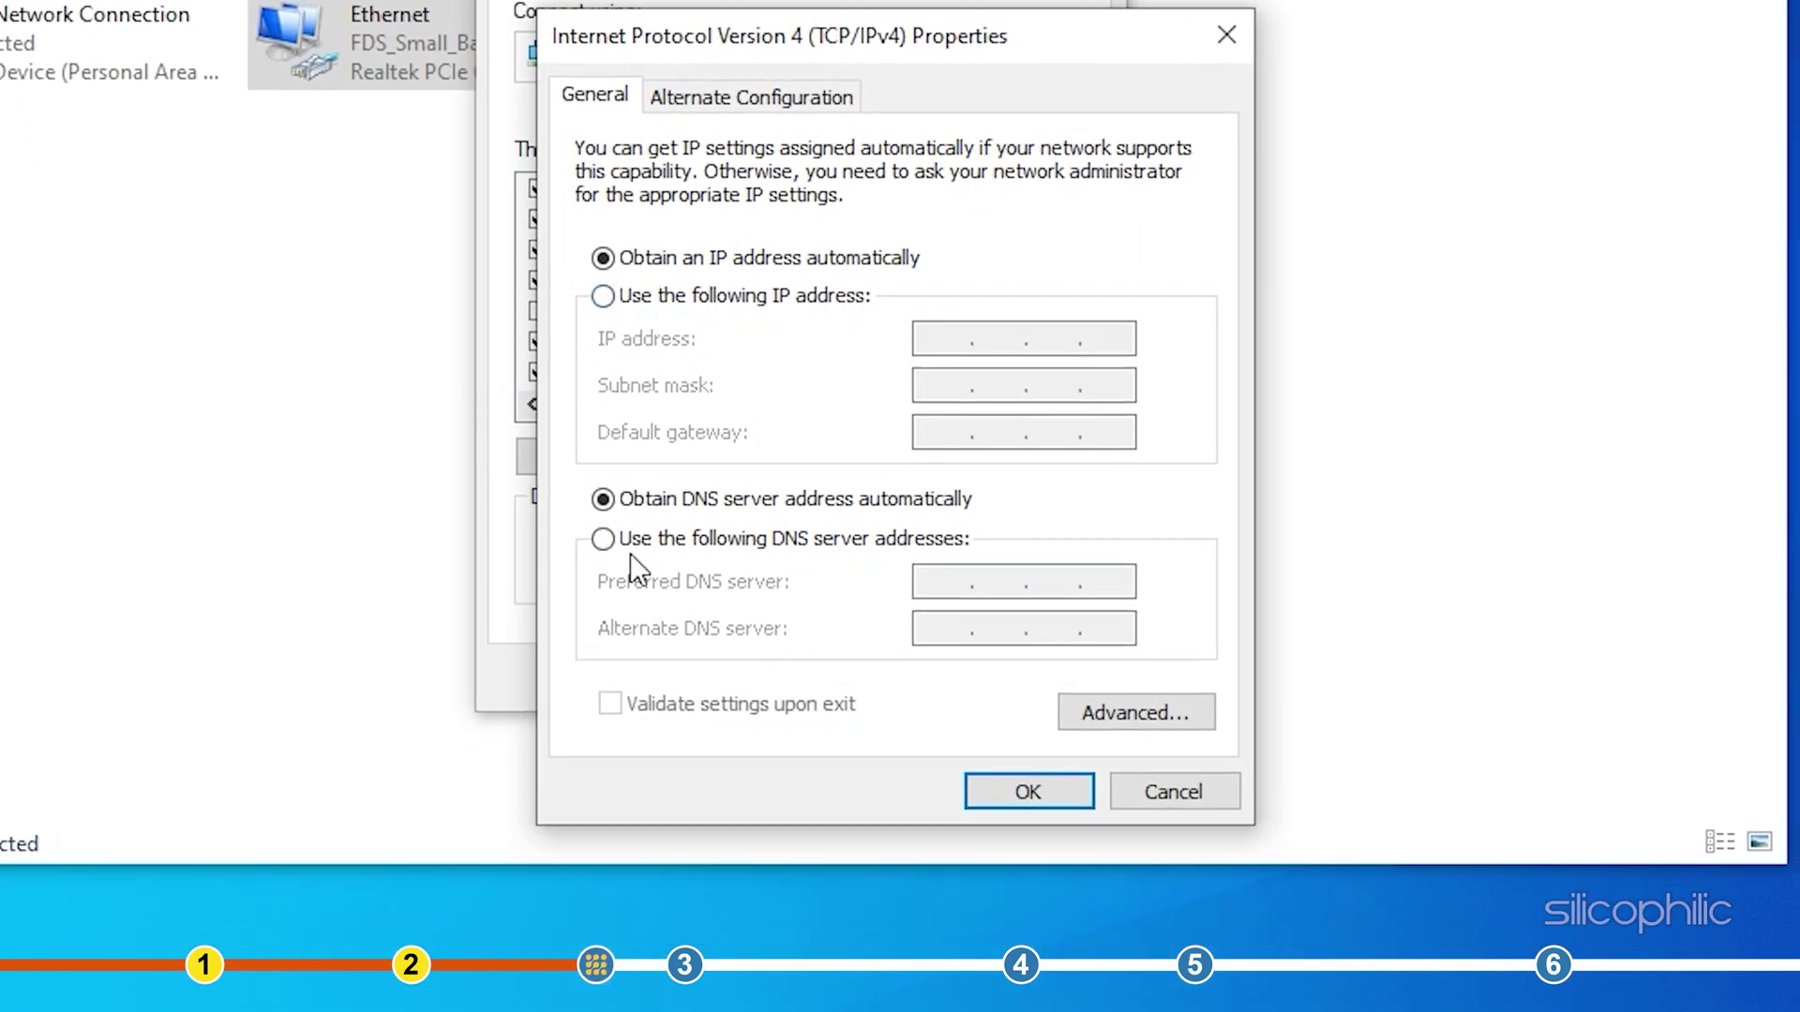
{"action": "left_click", "coordinate": [604, 540]}
{"action": "left_click", "coordinate": [923, 577]}
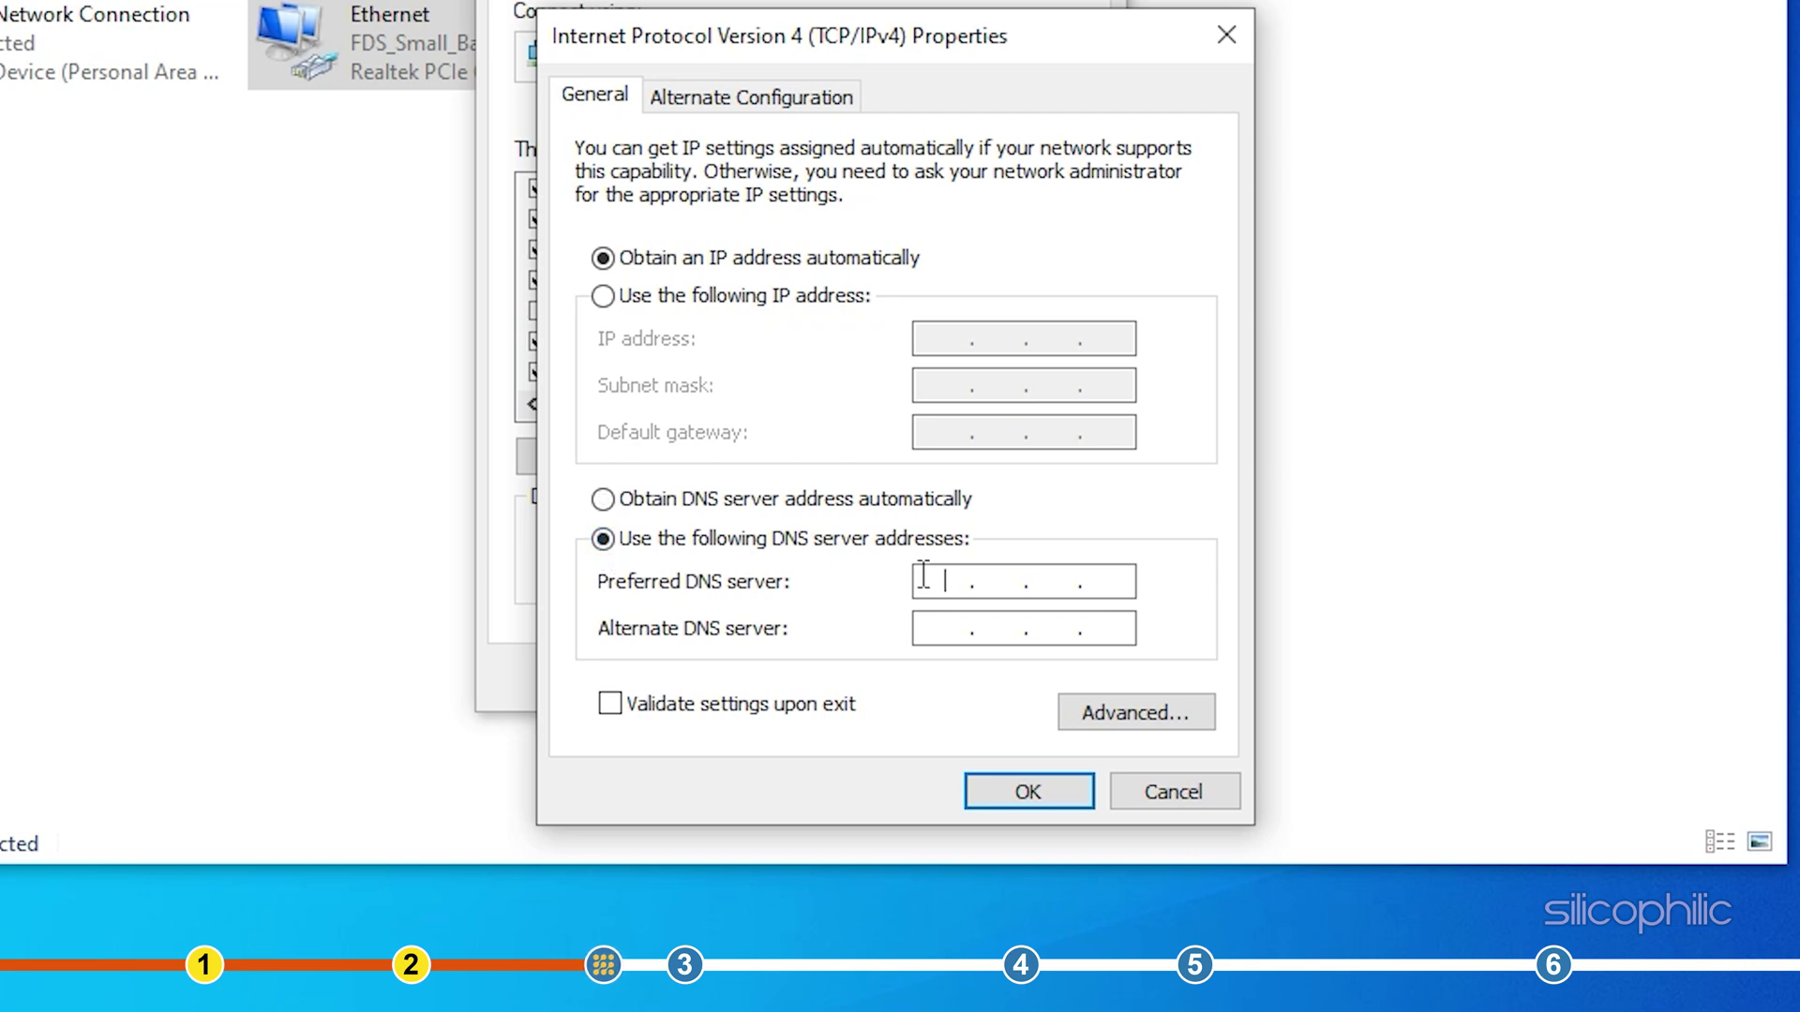
{"action": "type", "text": "8"}
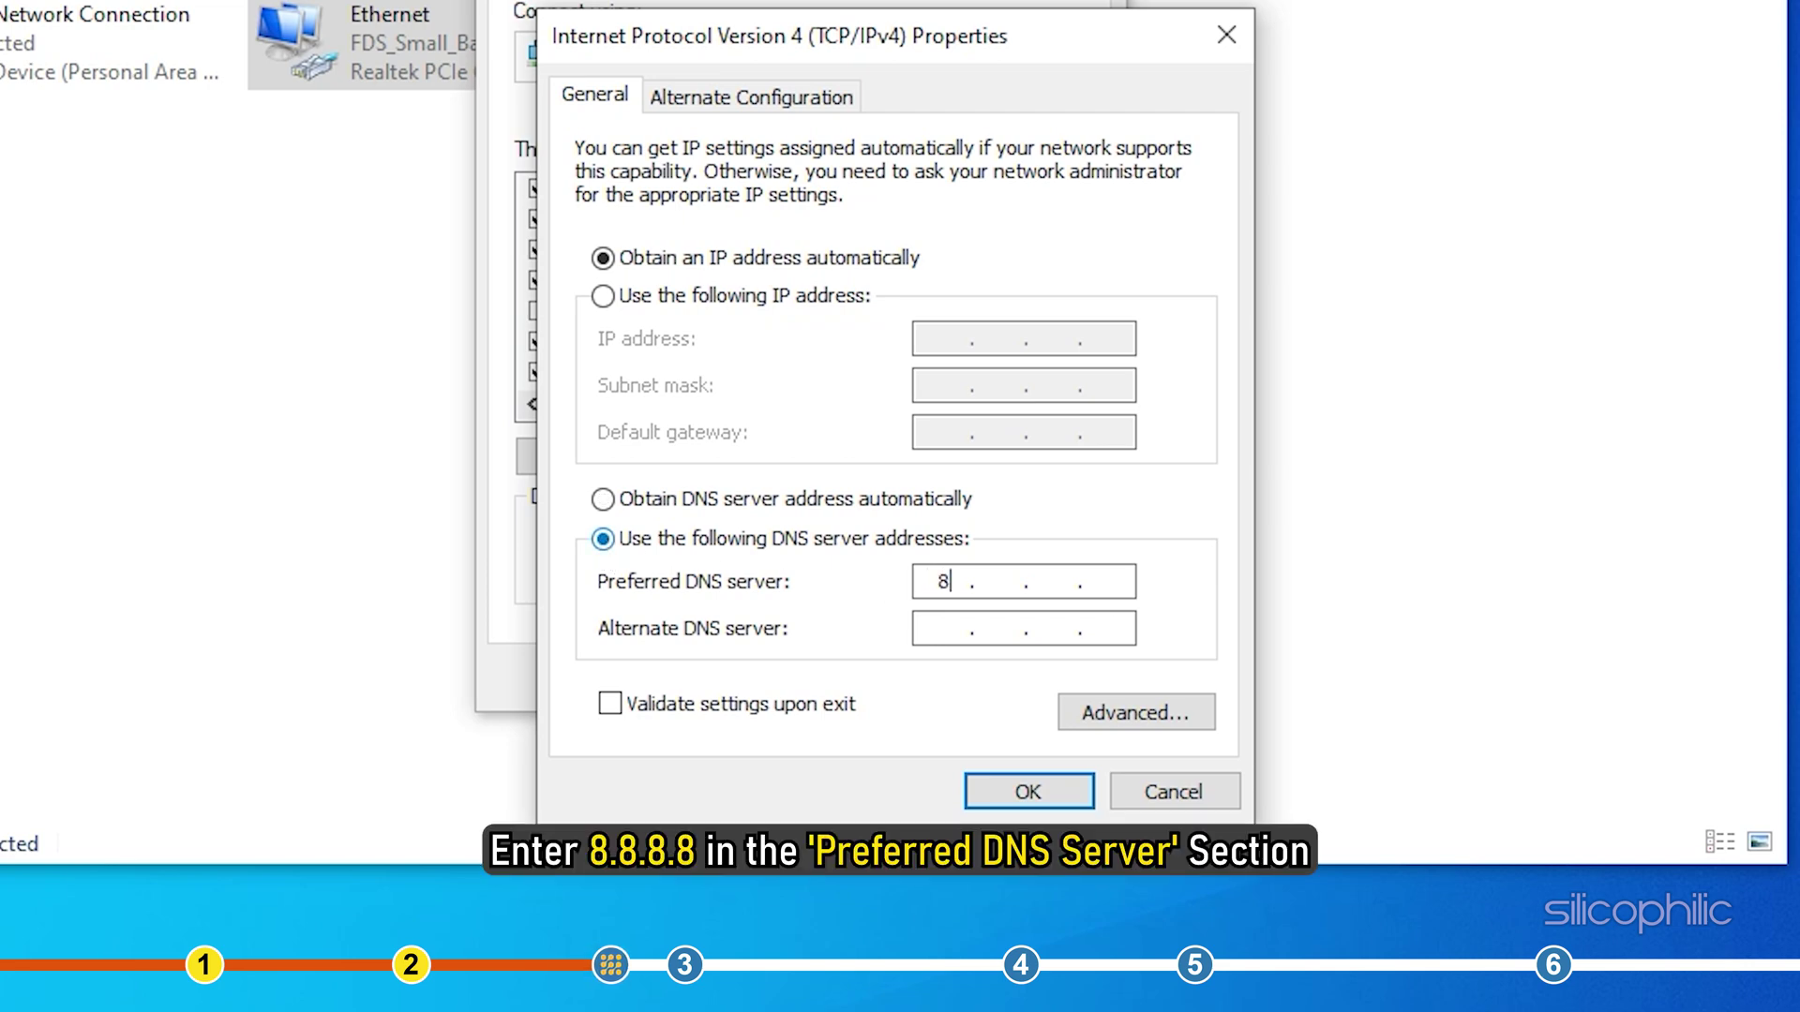
{"action": "type", "text": ".8.8."}
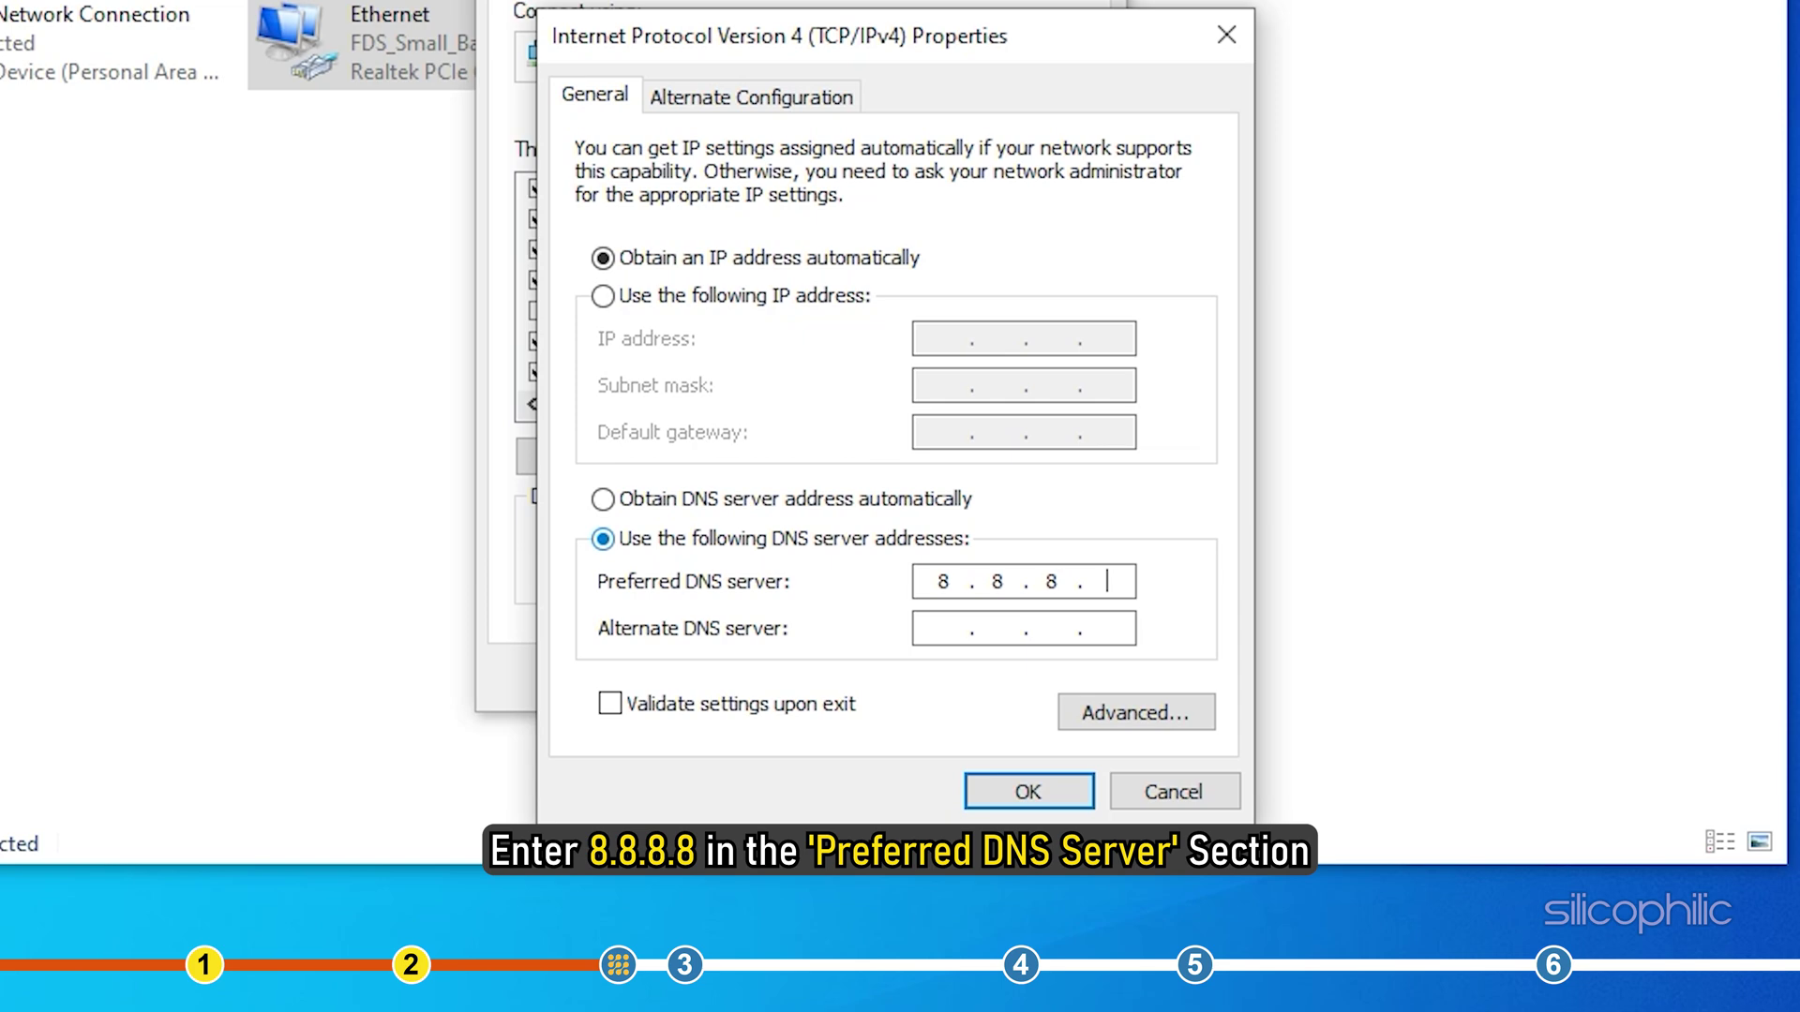
{"action": "type", "text": "8"}
{"action": "left_click", "coordinate": [942, 628]}
{"action": "type", "text": "8"}
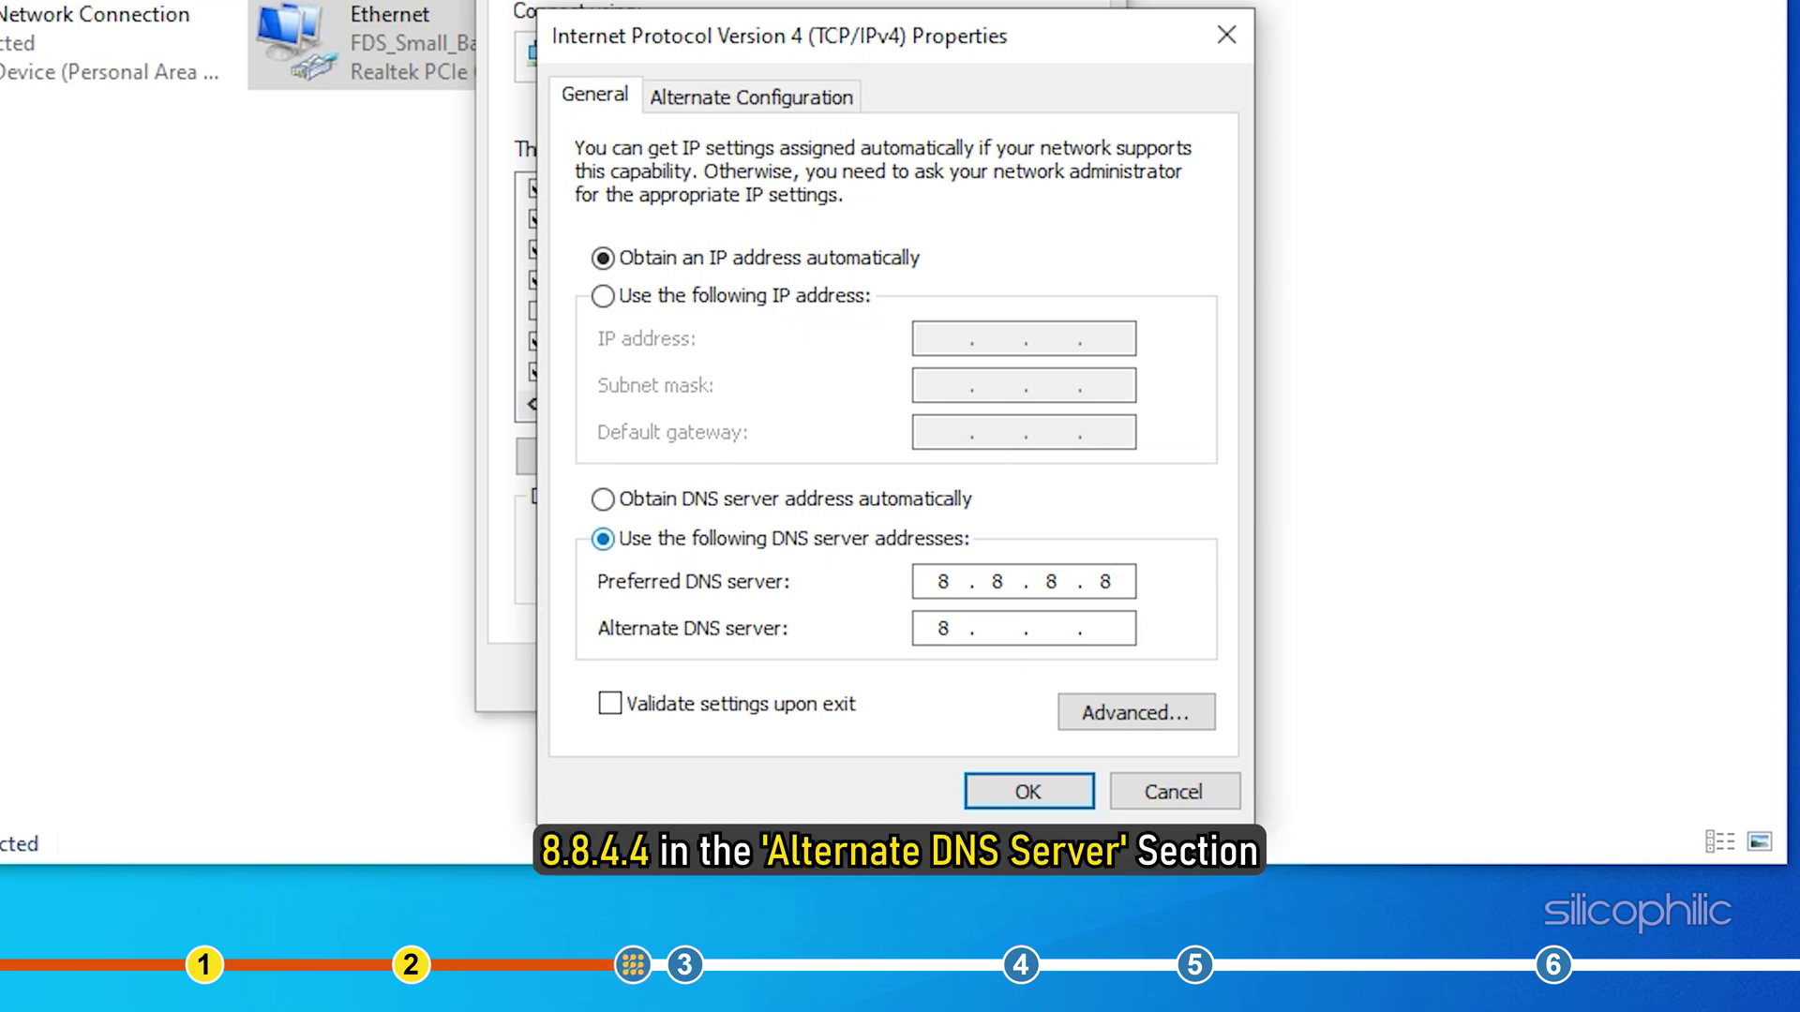
{"action": "type", "text": ".8.4.4"}
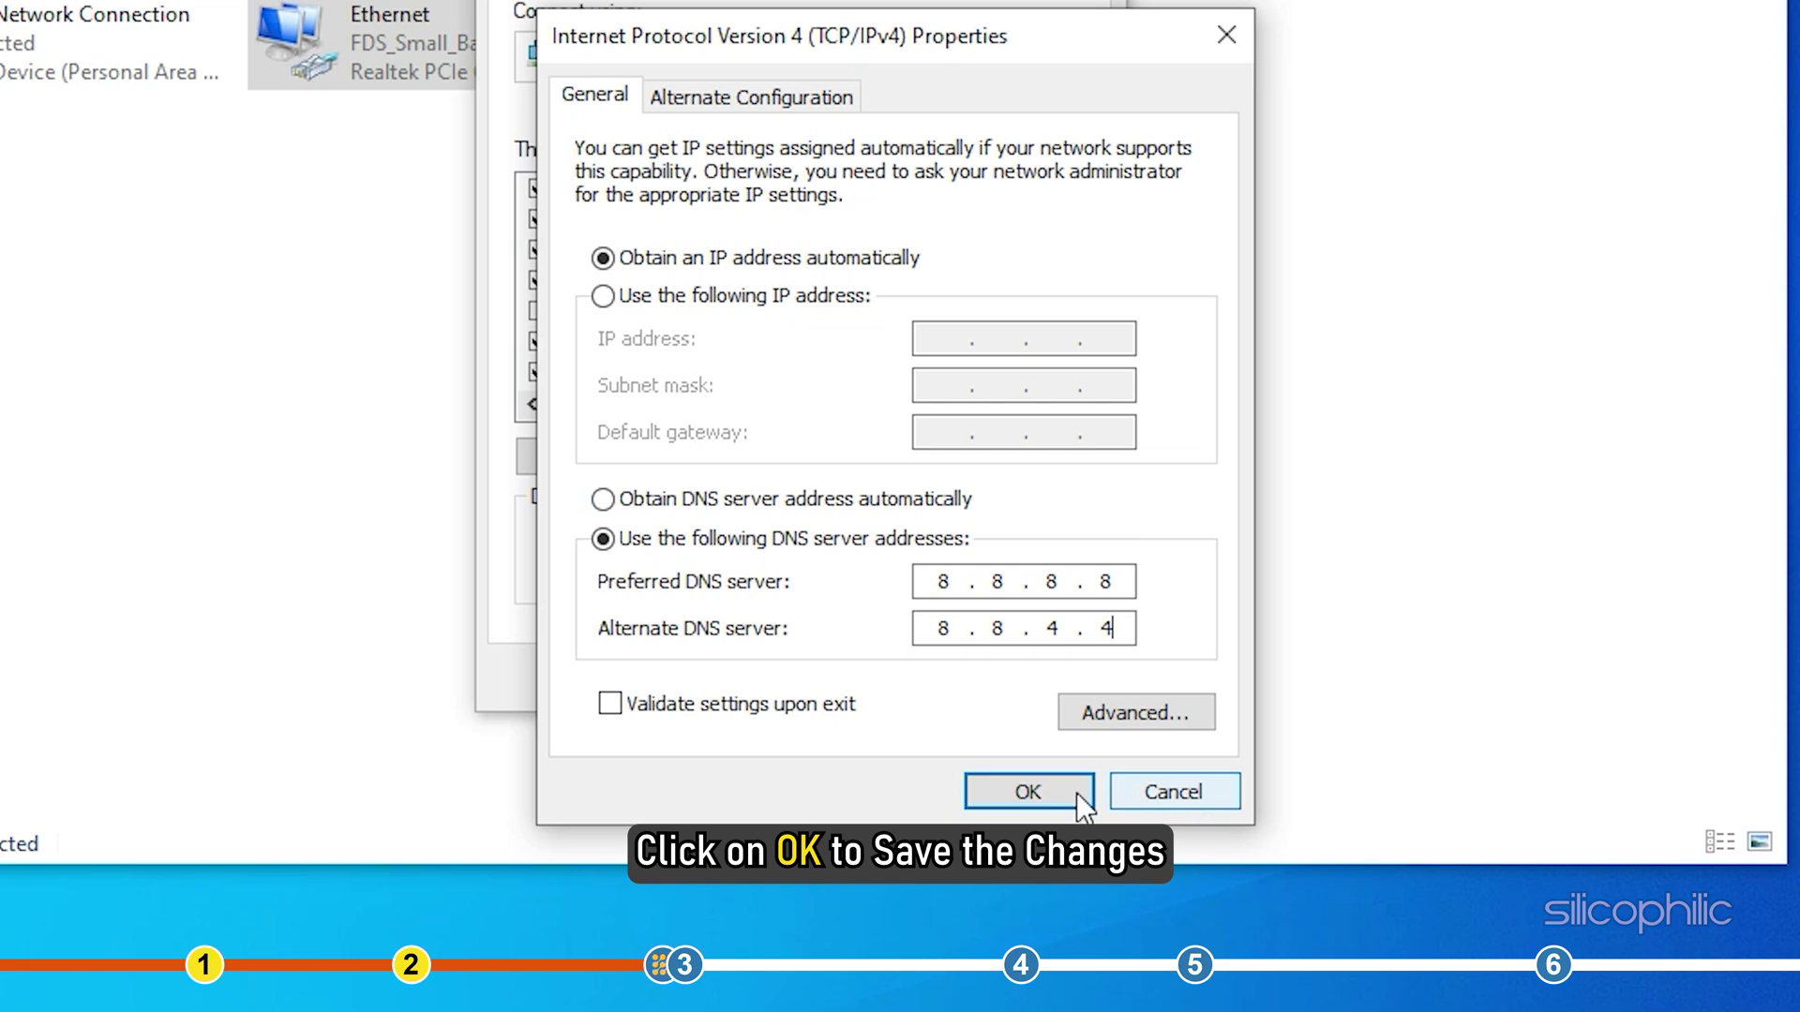
{"action": "left_click", "coordinate": [1022, 795]}
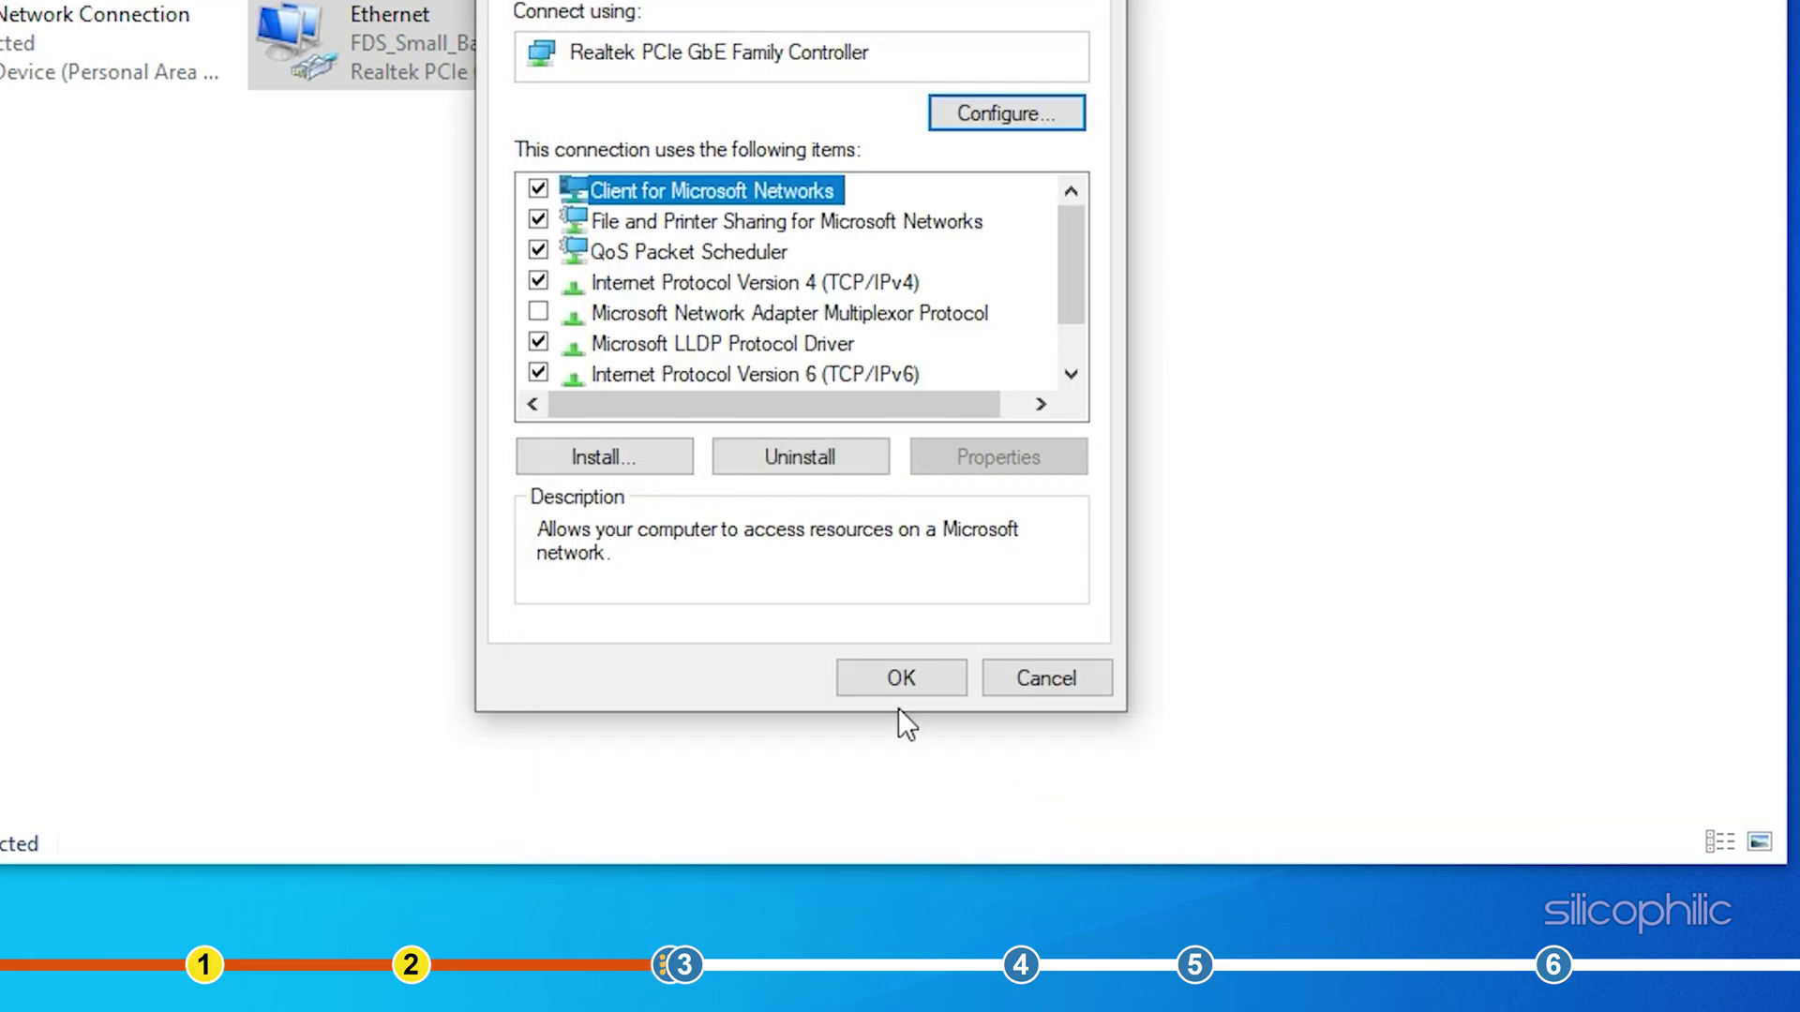
{"action": "left_click", "coordinate": [887, 677]}
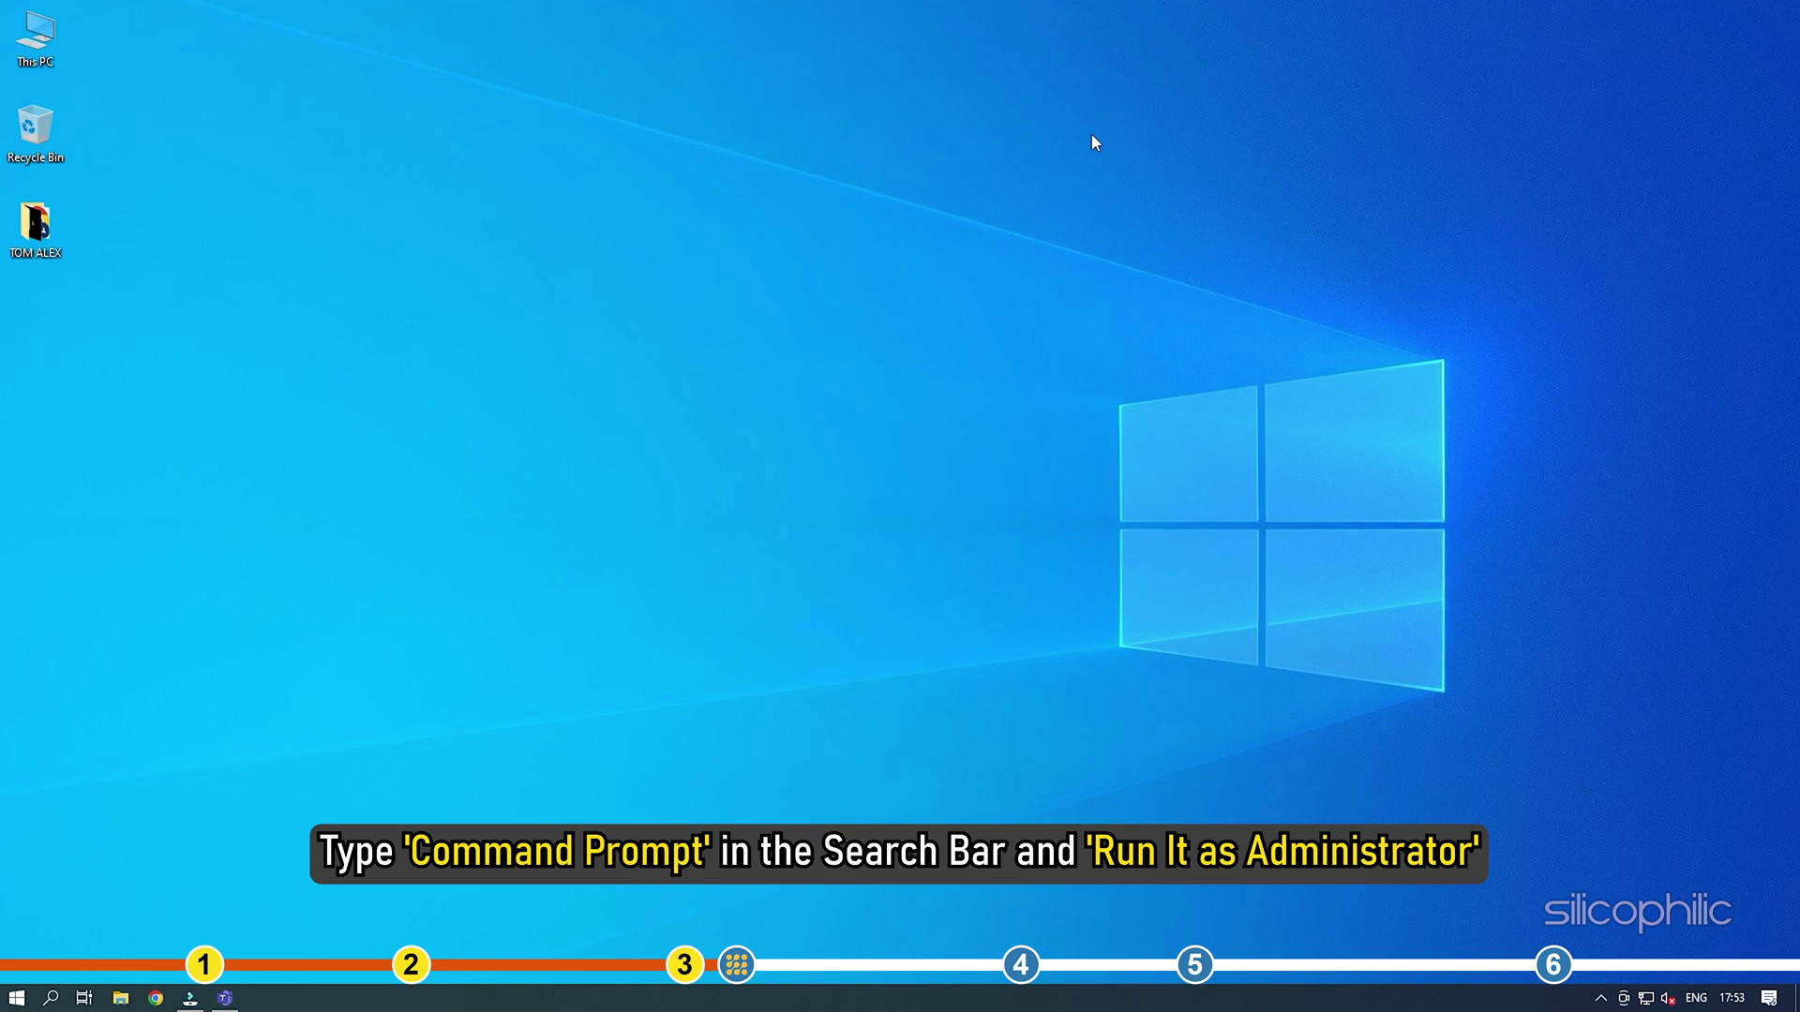
Open Command Prompt as administrator and enter netsh winsock reset at the prompt.
{"action": "key", "text": "super"}
{"action": "type", "text": "cmd"}
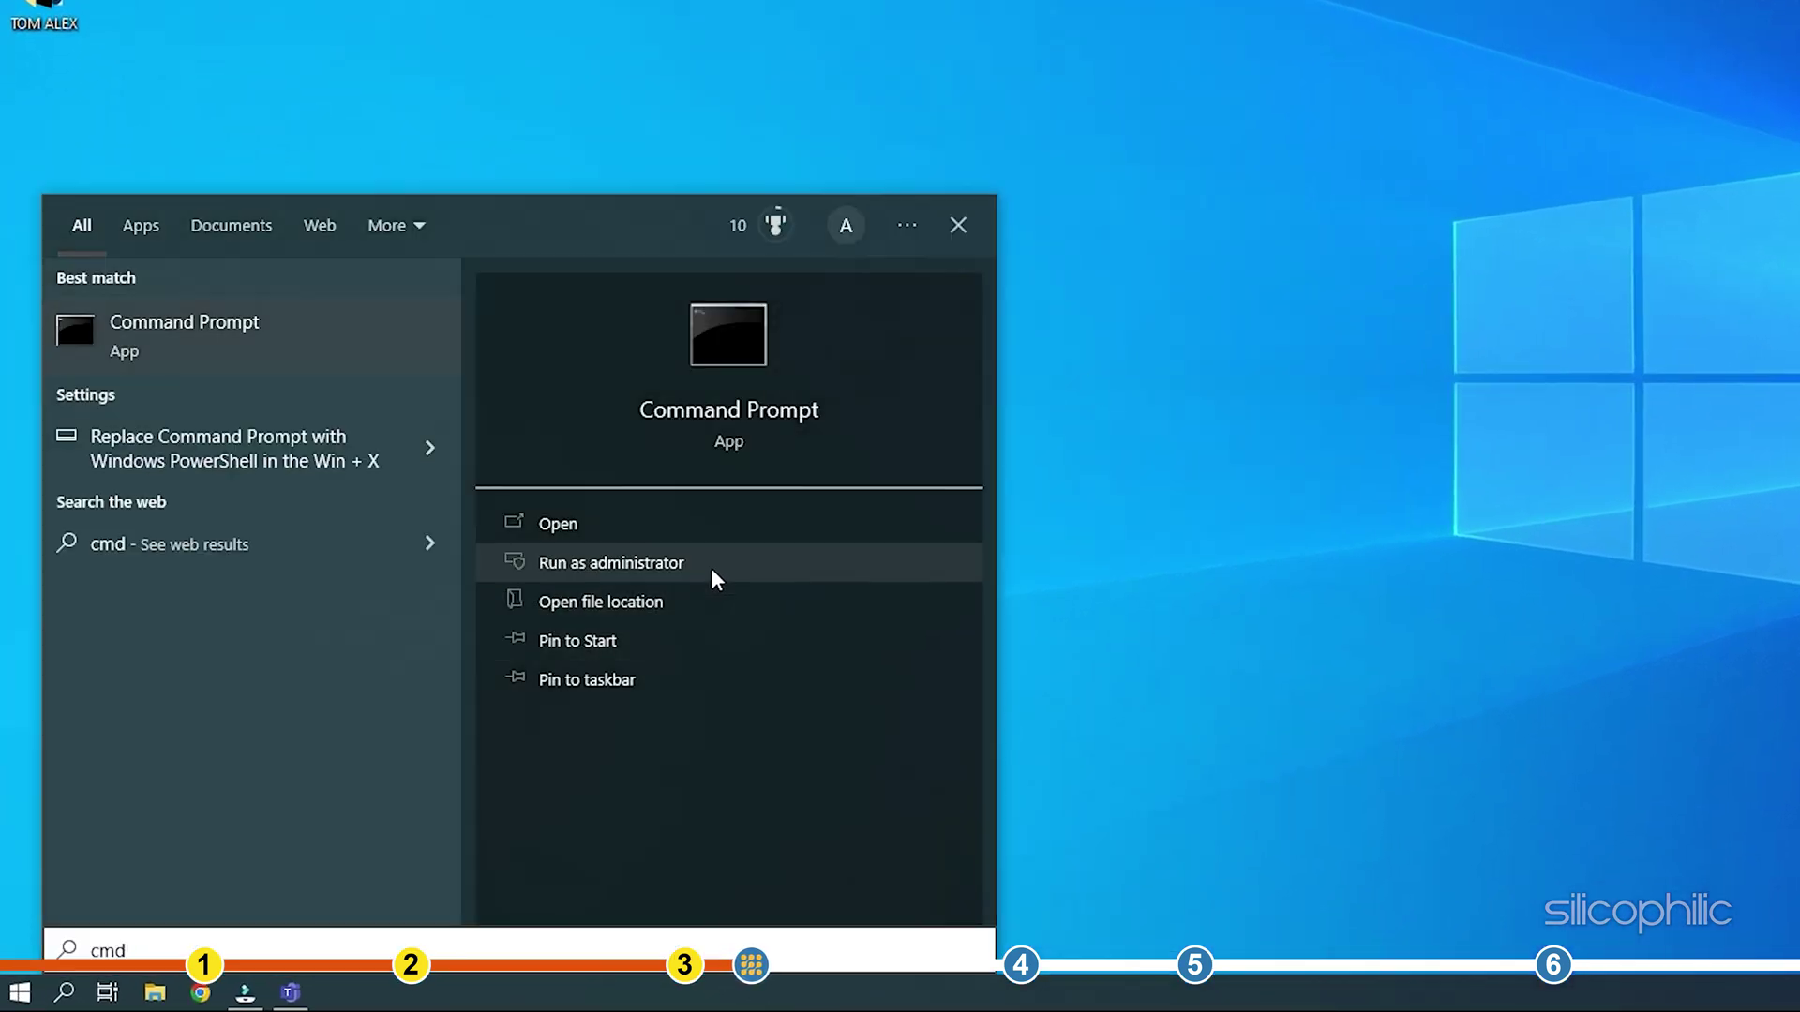
{"action": "left_click", "coordinate": [710, 568]}
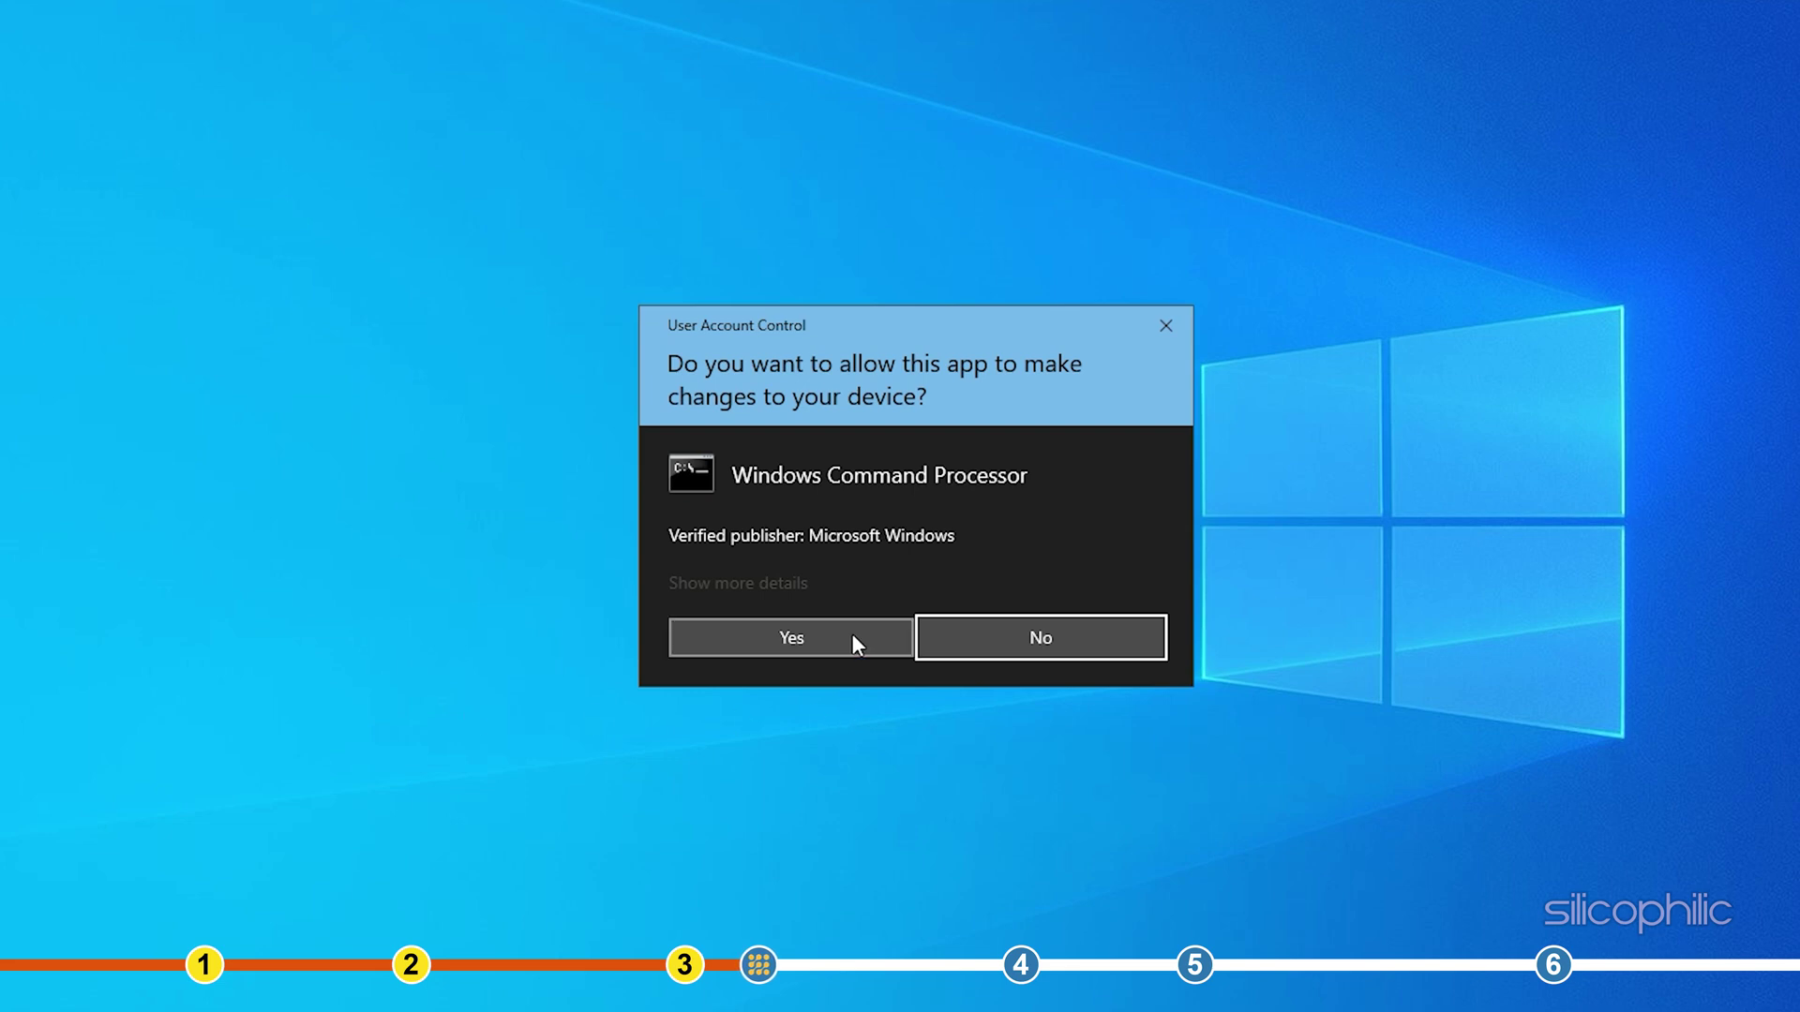
{"action": "left_click", "coordinate": [851, 633]}
{"action": "type", "text": "netsh winsock reset"}
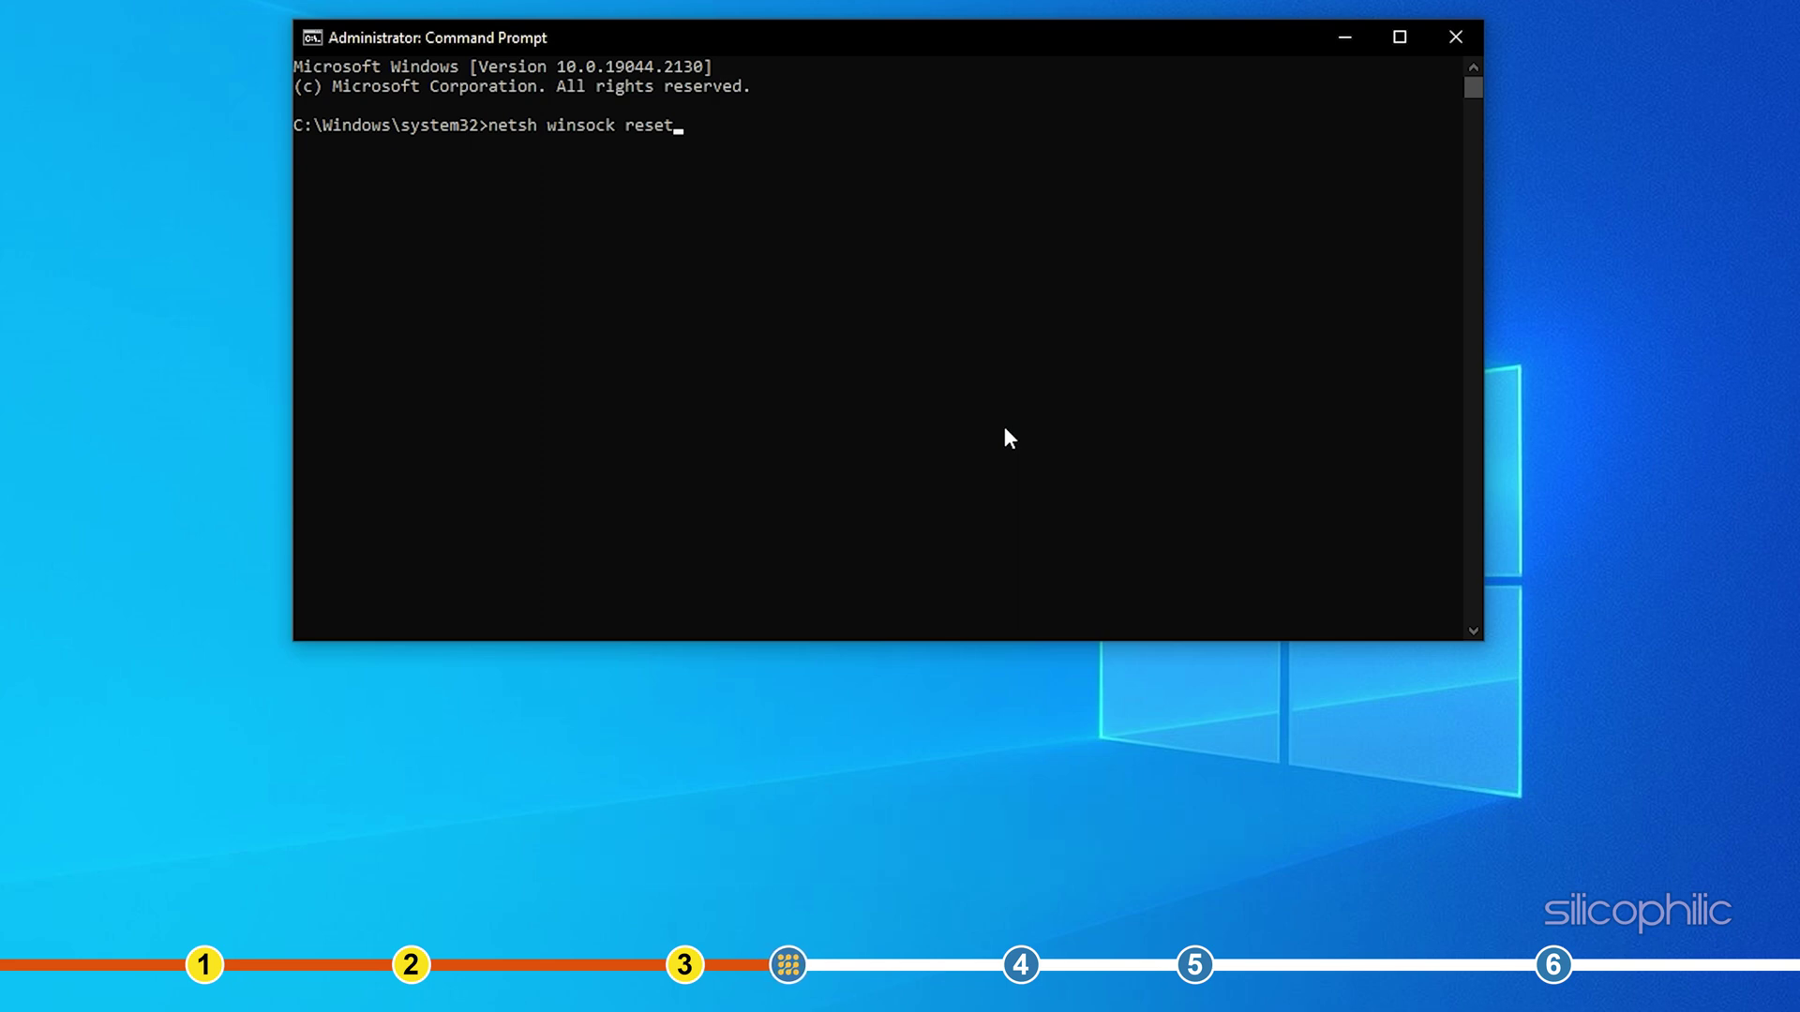
Run netsh winsock reset and netsh int ip reset, then enter ipconfig/flushdns.
{"action": "key", "text": "Return"}
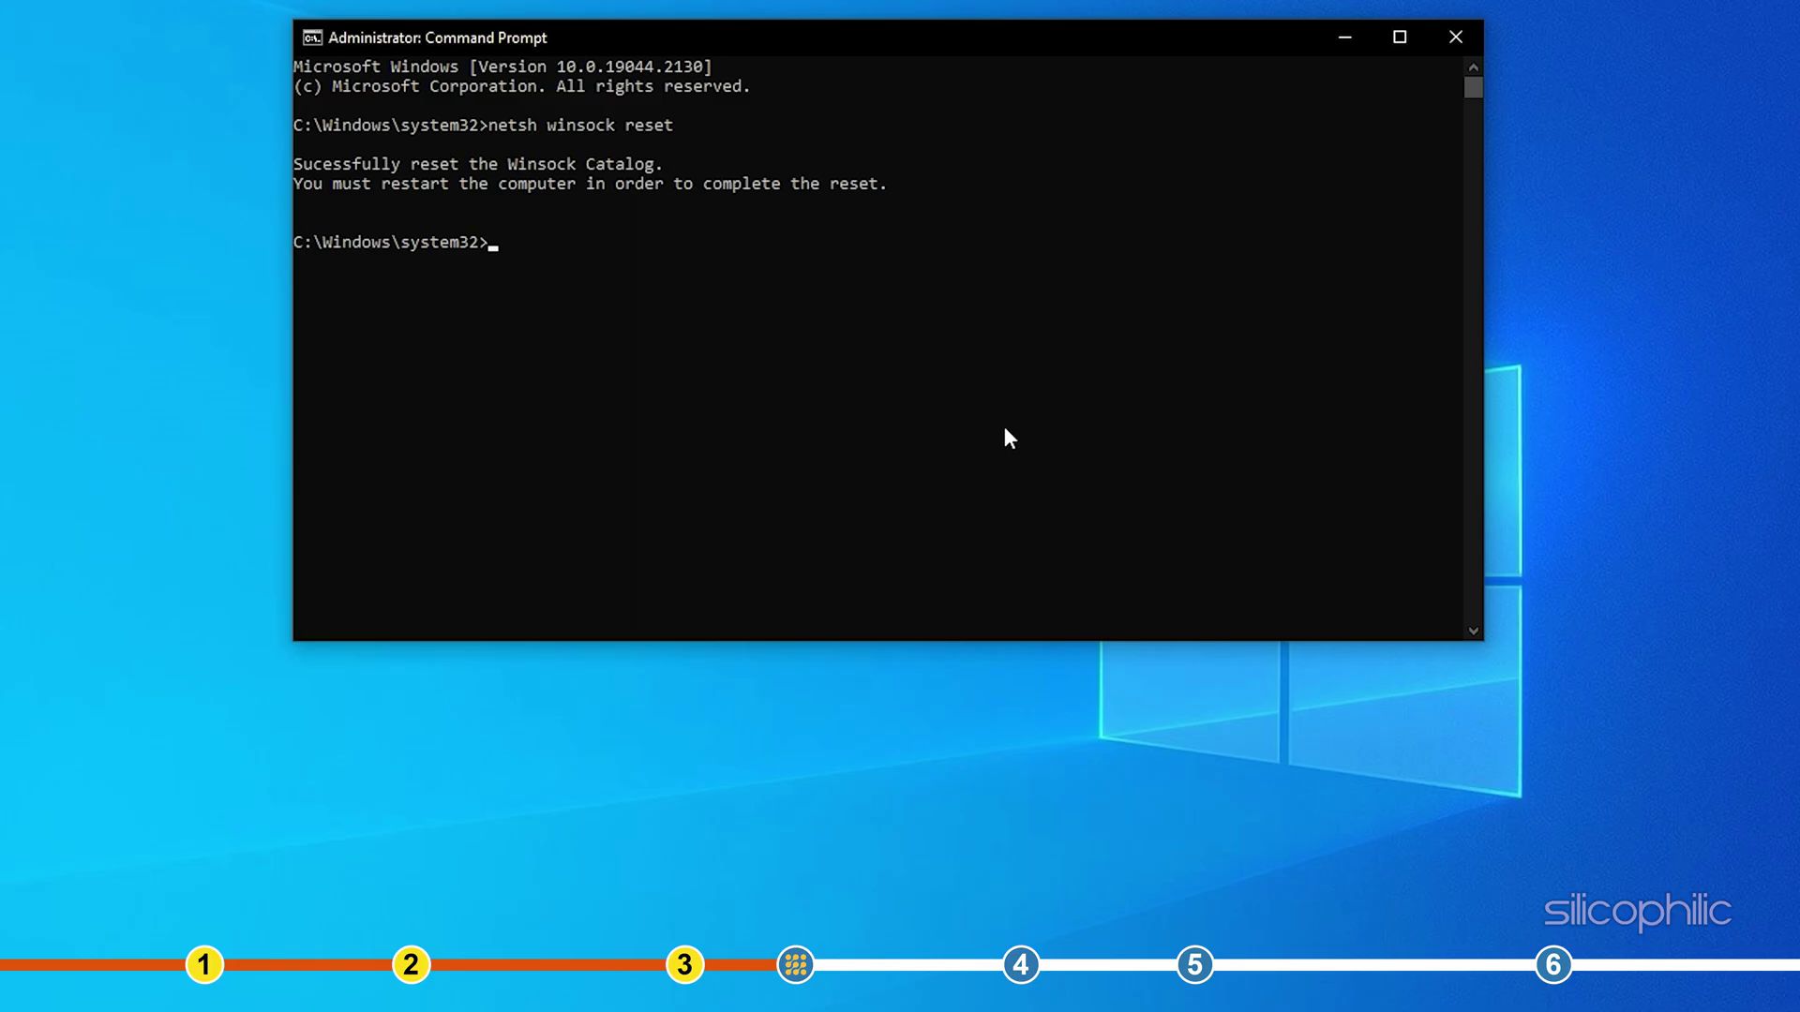
{"action": "type", "text": "netsh int ip reset"}
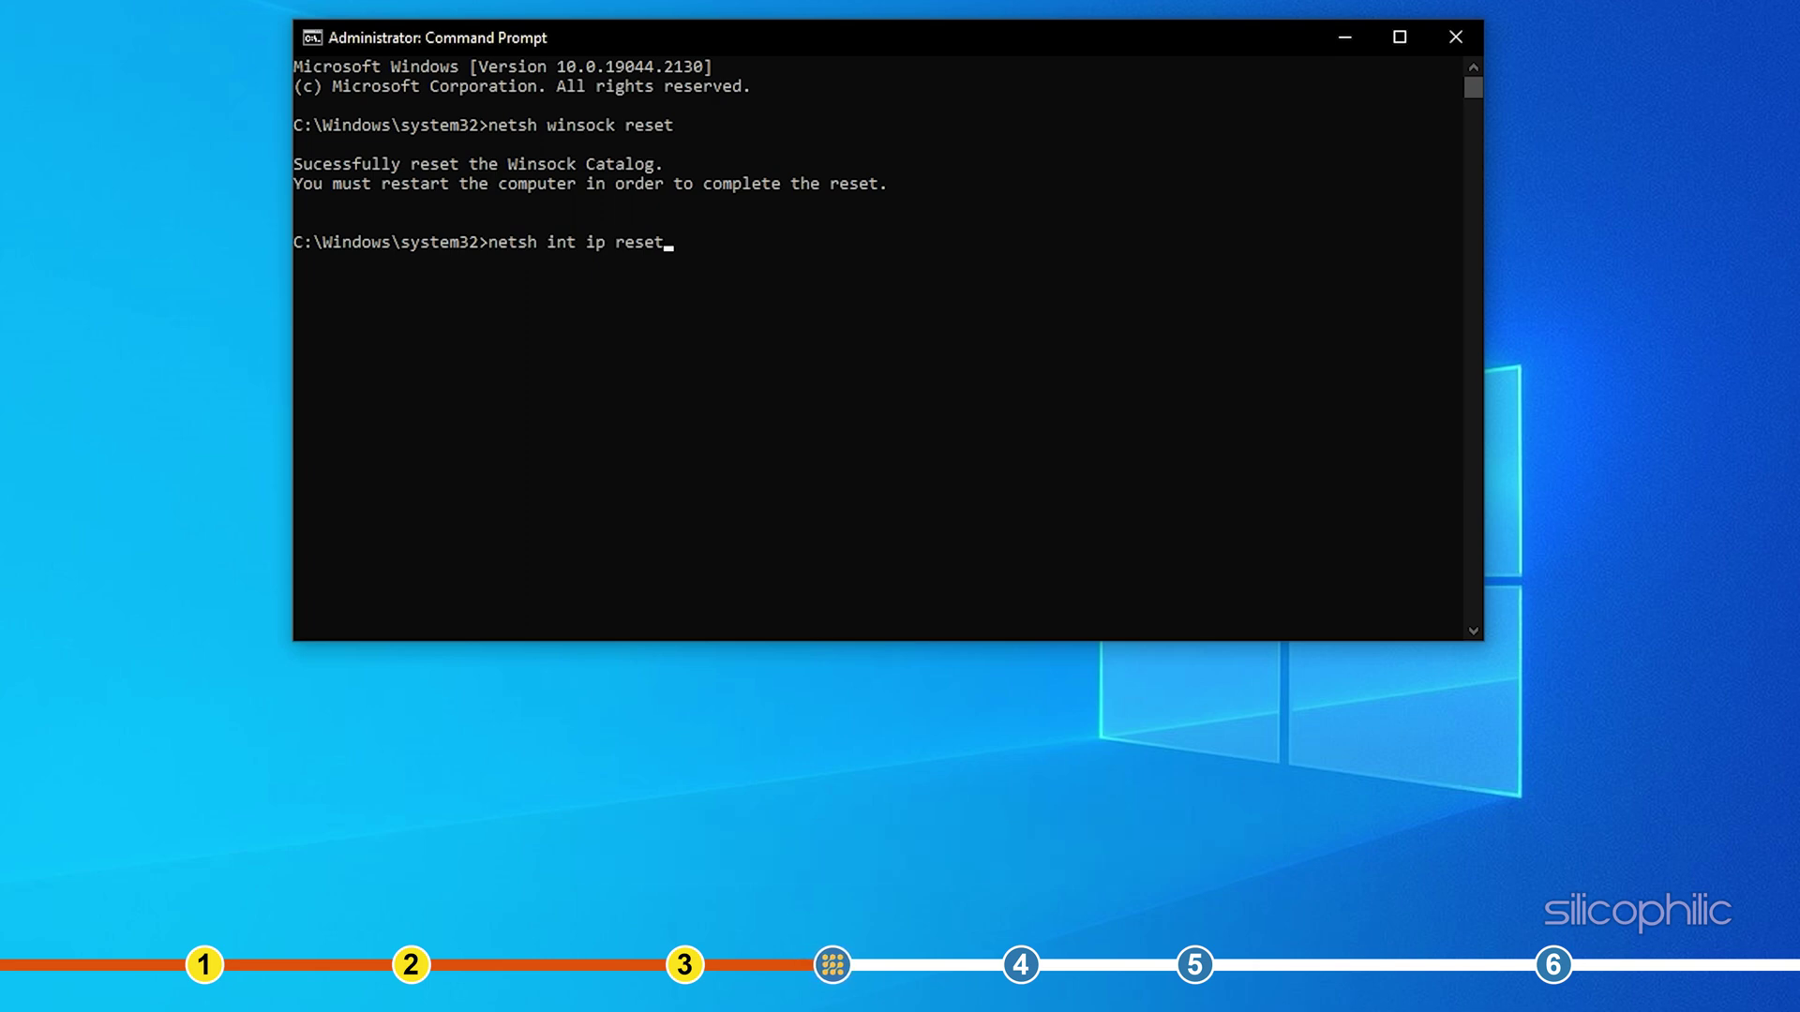
{"action": "key", "text": "Return"}
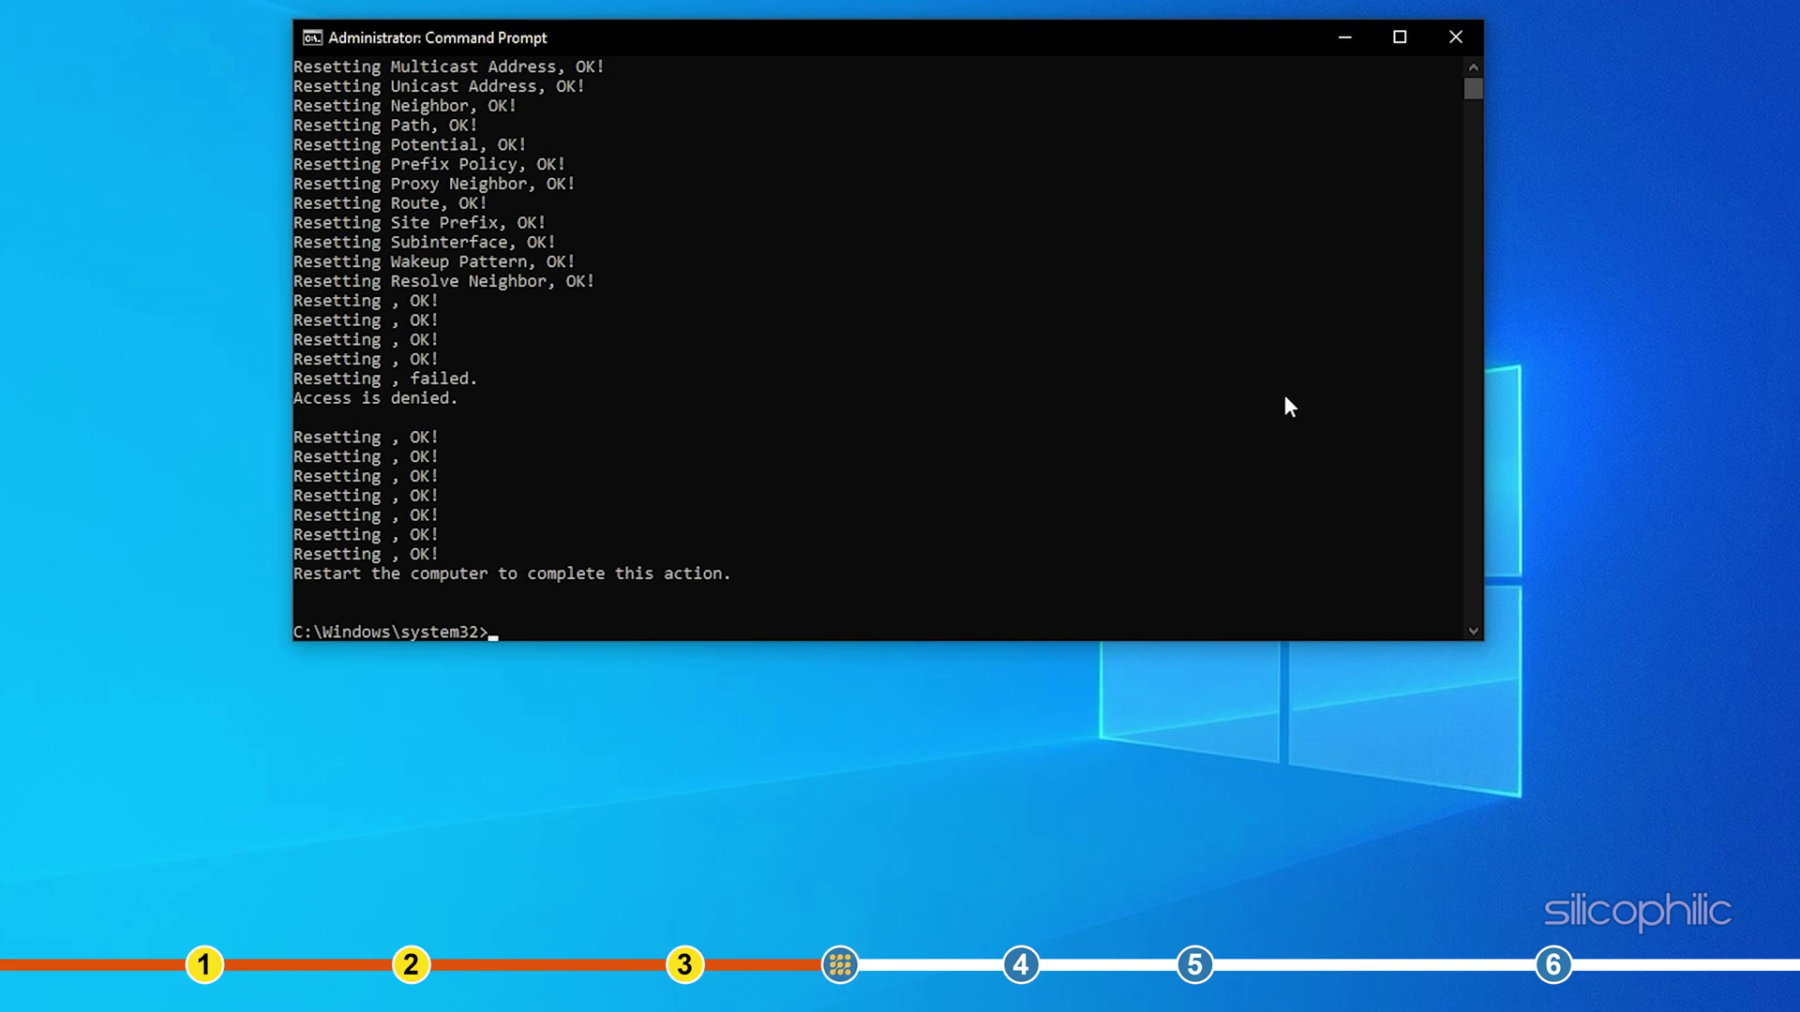
{"action": "scroll", "coordinate": [1249, 394], "scroll_direction": "down", "scroll_amount": 7}
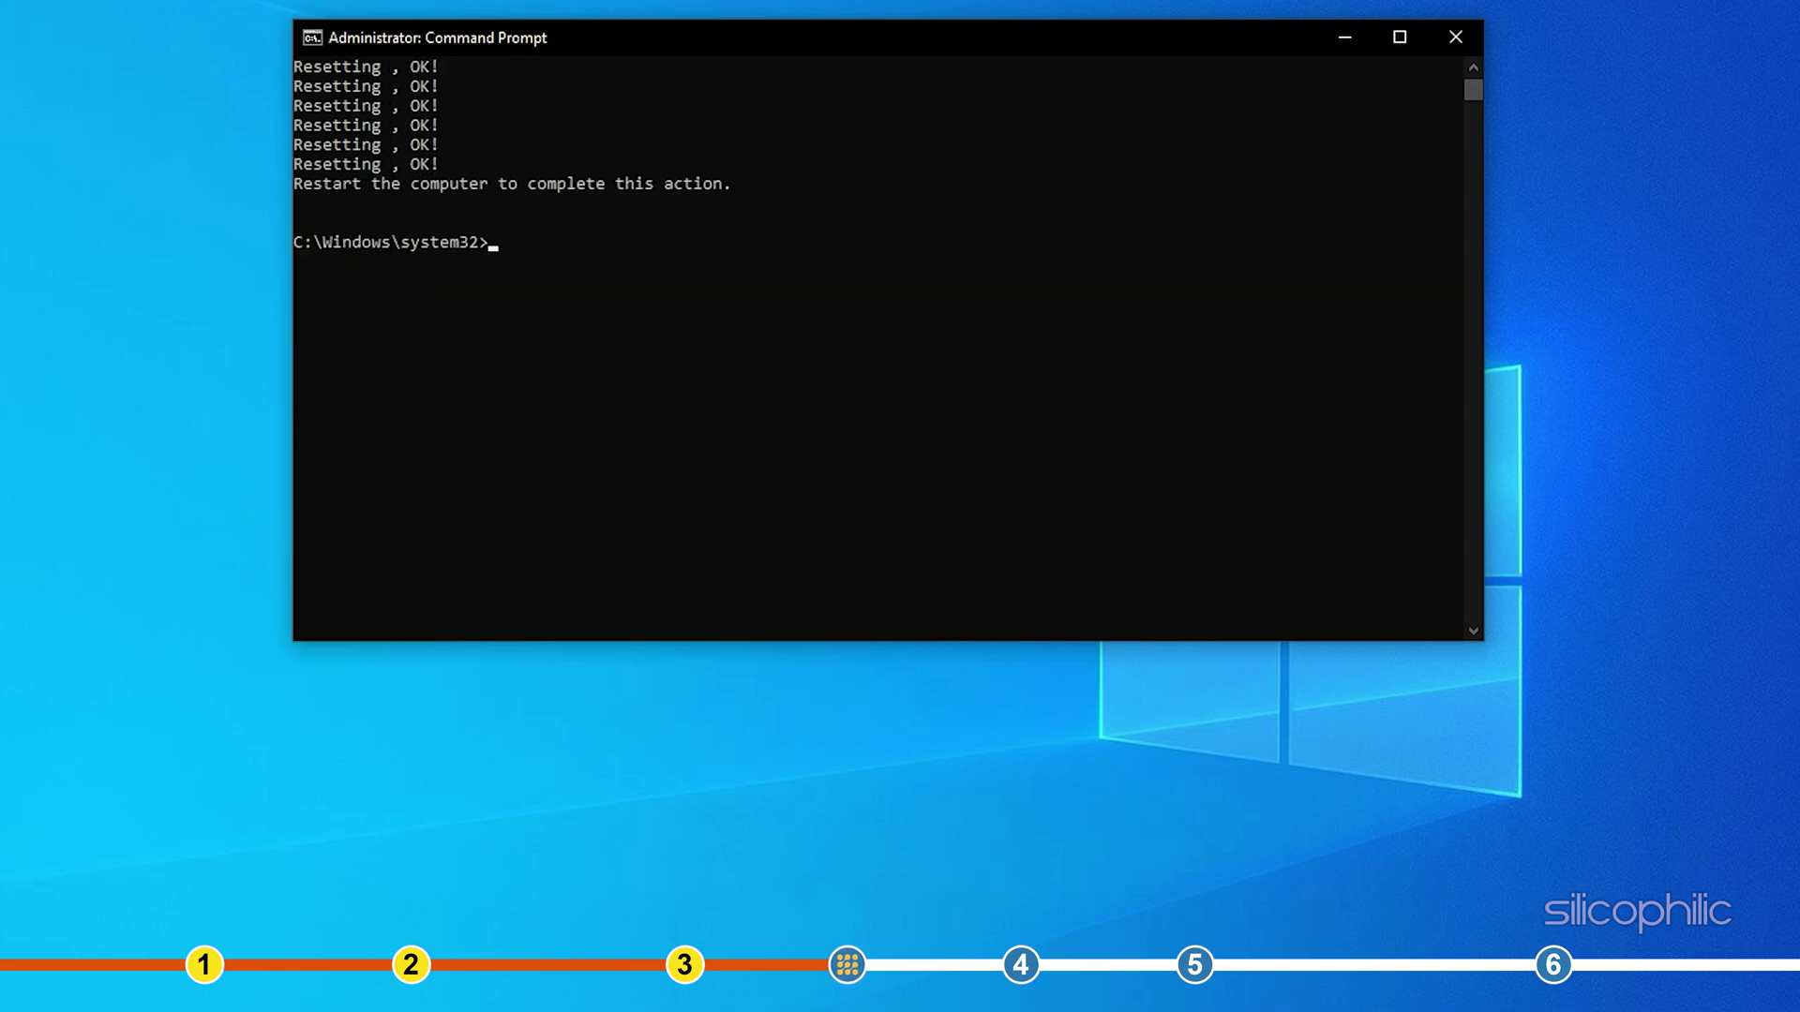
{"action": "type", "text": "ipconfig/flushdns"}
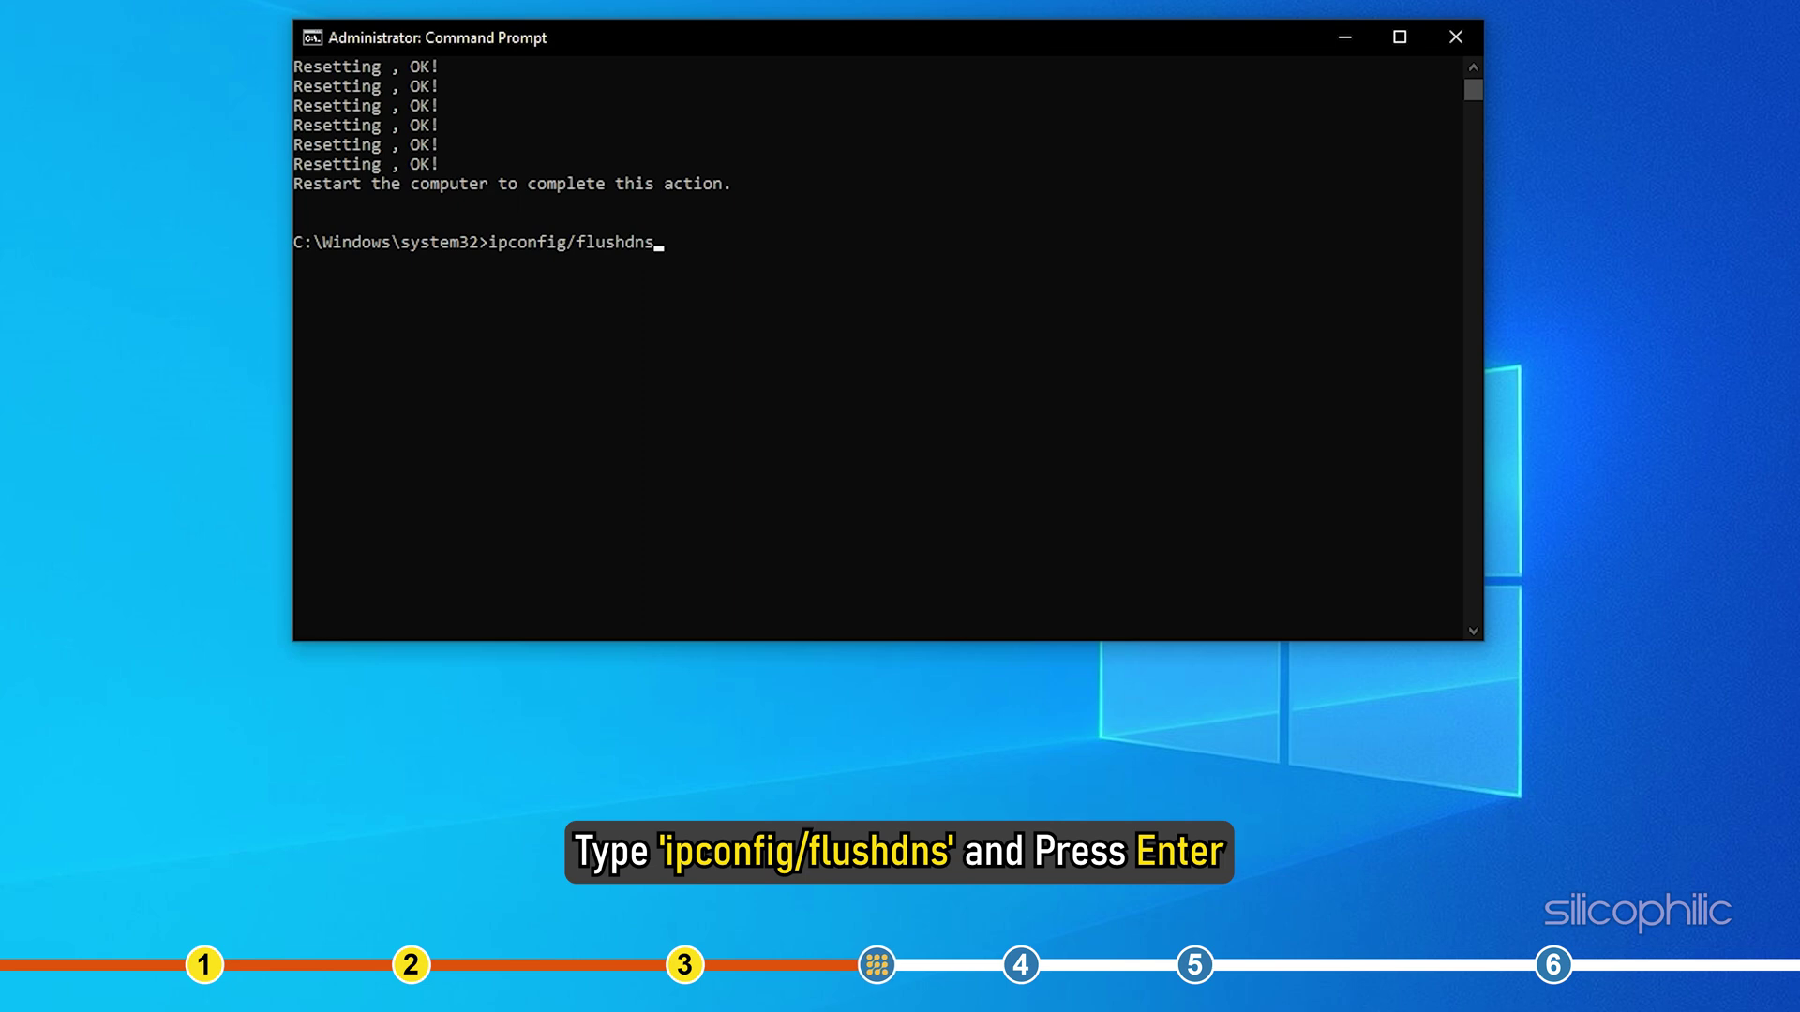
Flush the DNS cache, then run ipconfig/release and ipconfig/renew.
{"action": "key", "text": "Return"}
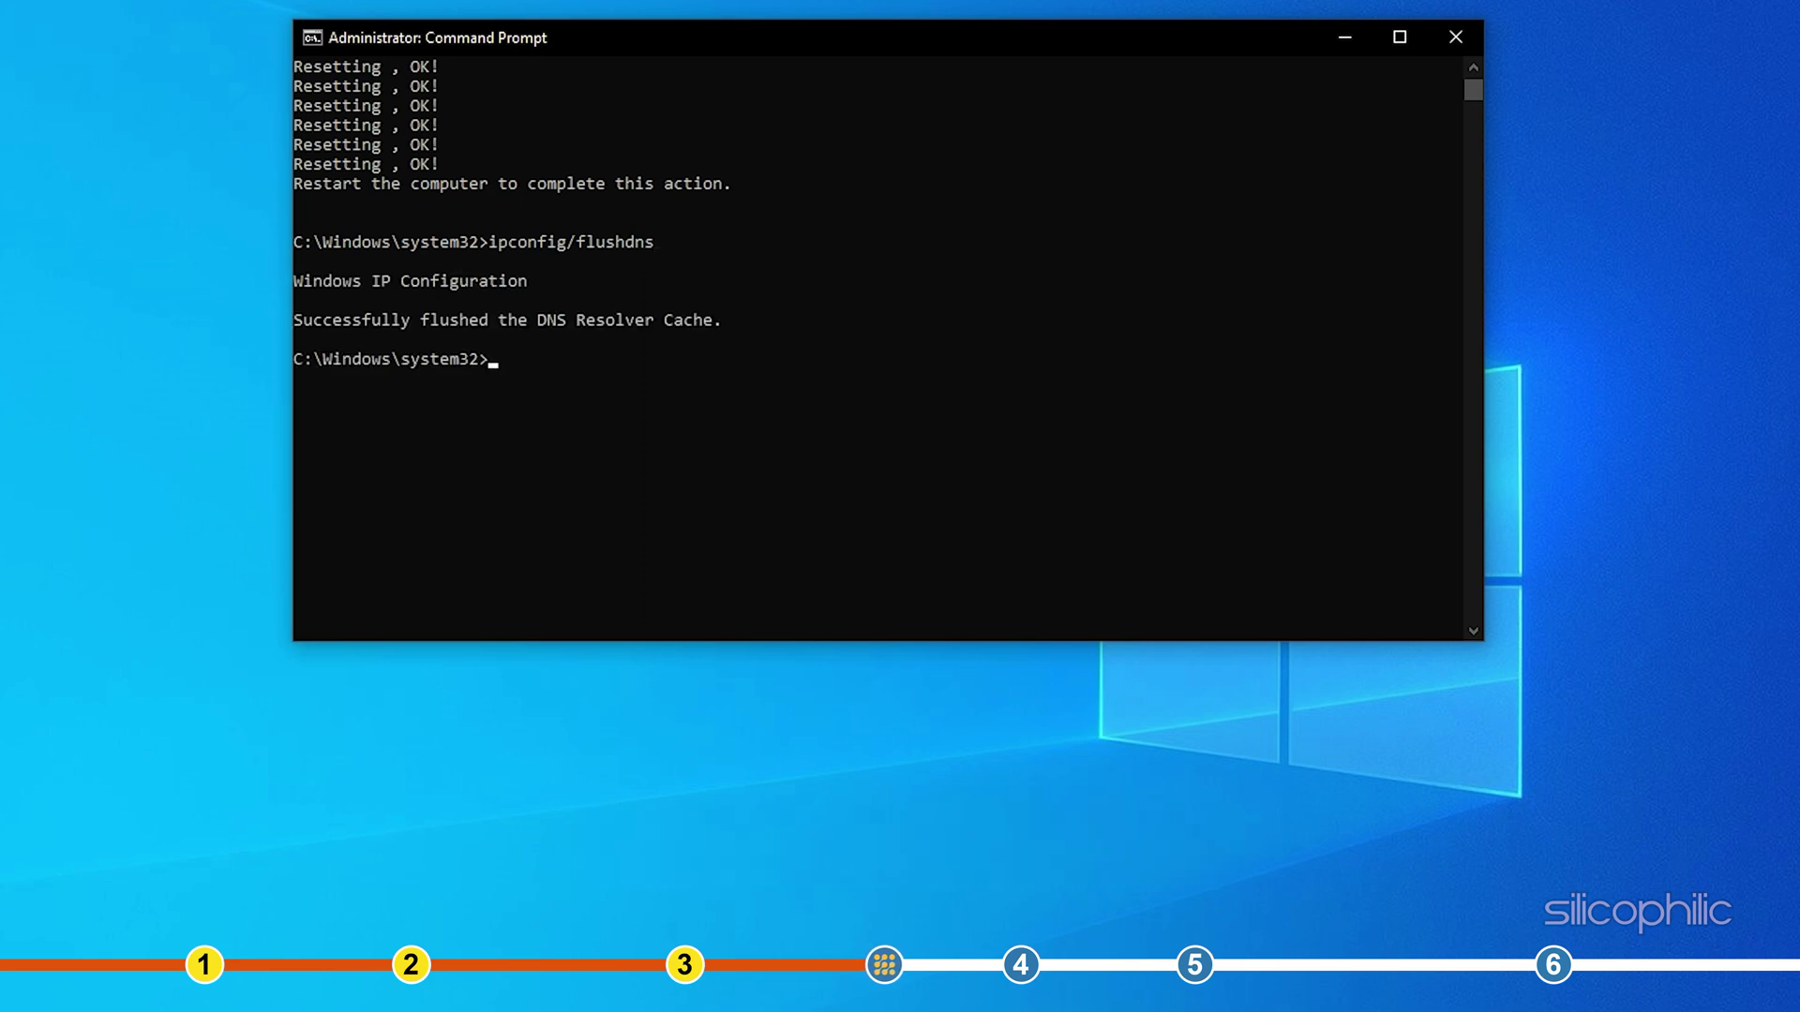
{"action": "type", "text": " ipconfig/release"}
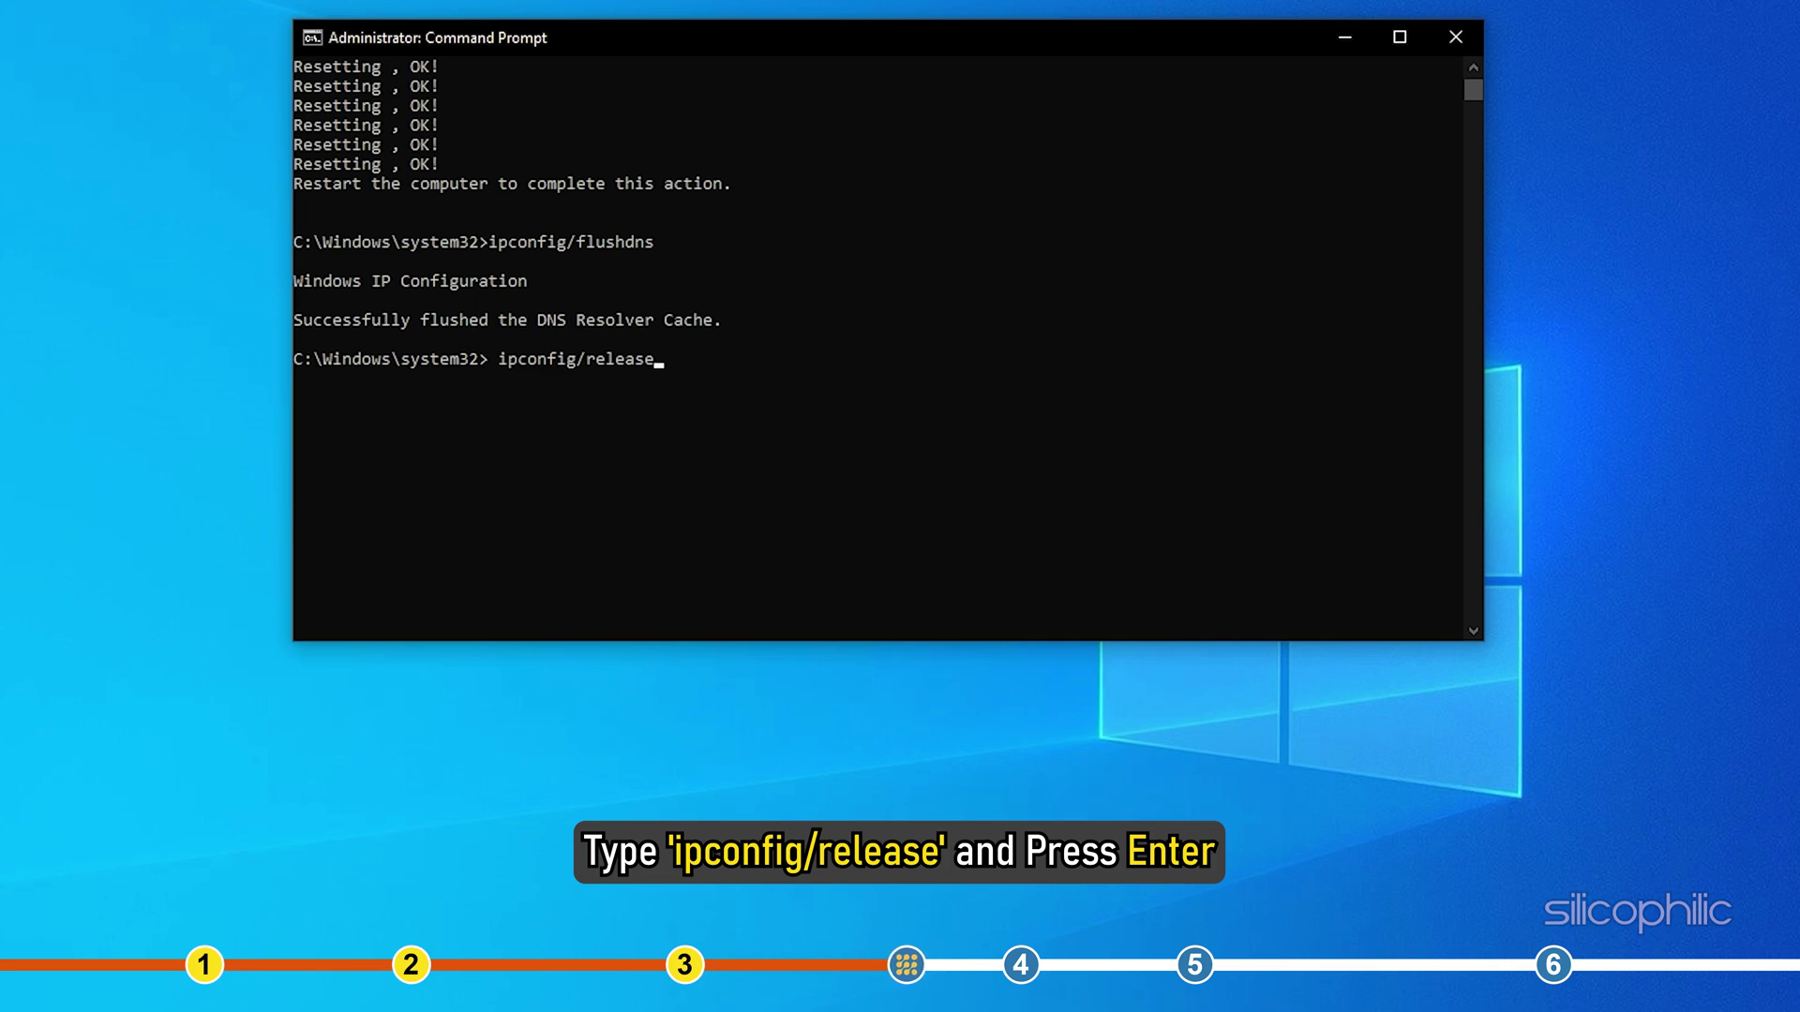
{"action": "key", "text": "Return"}
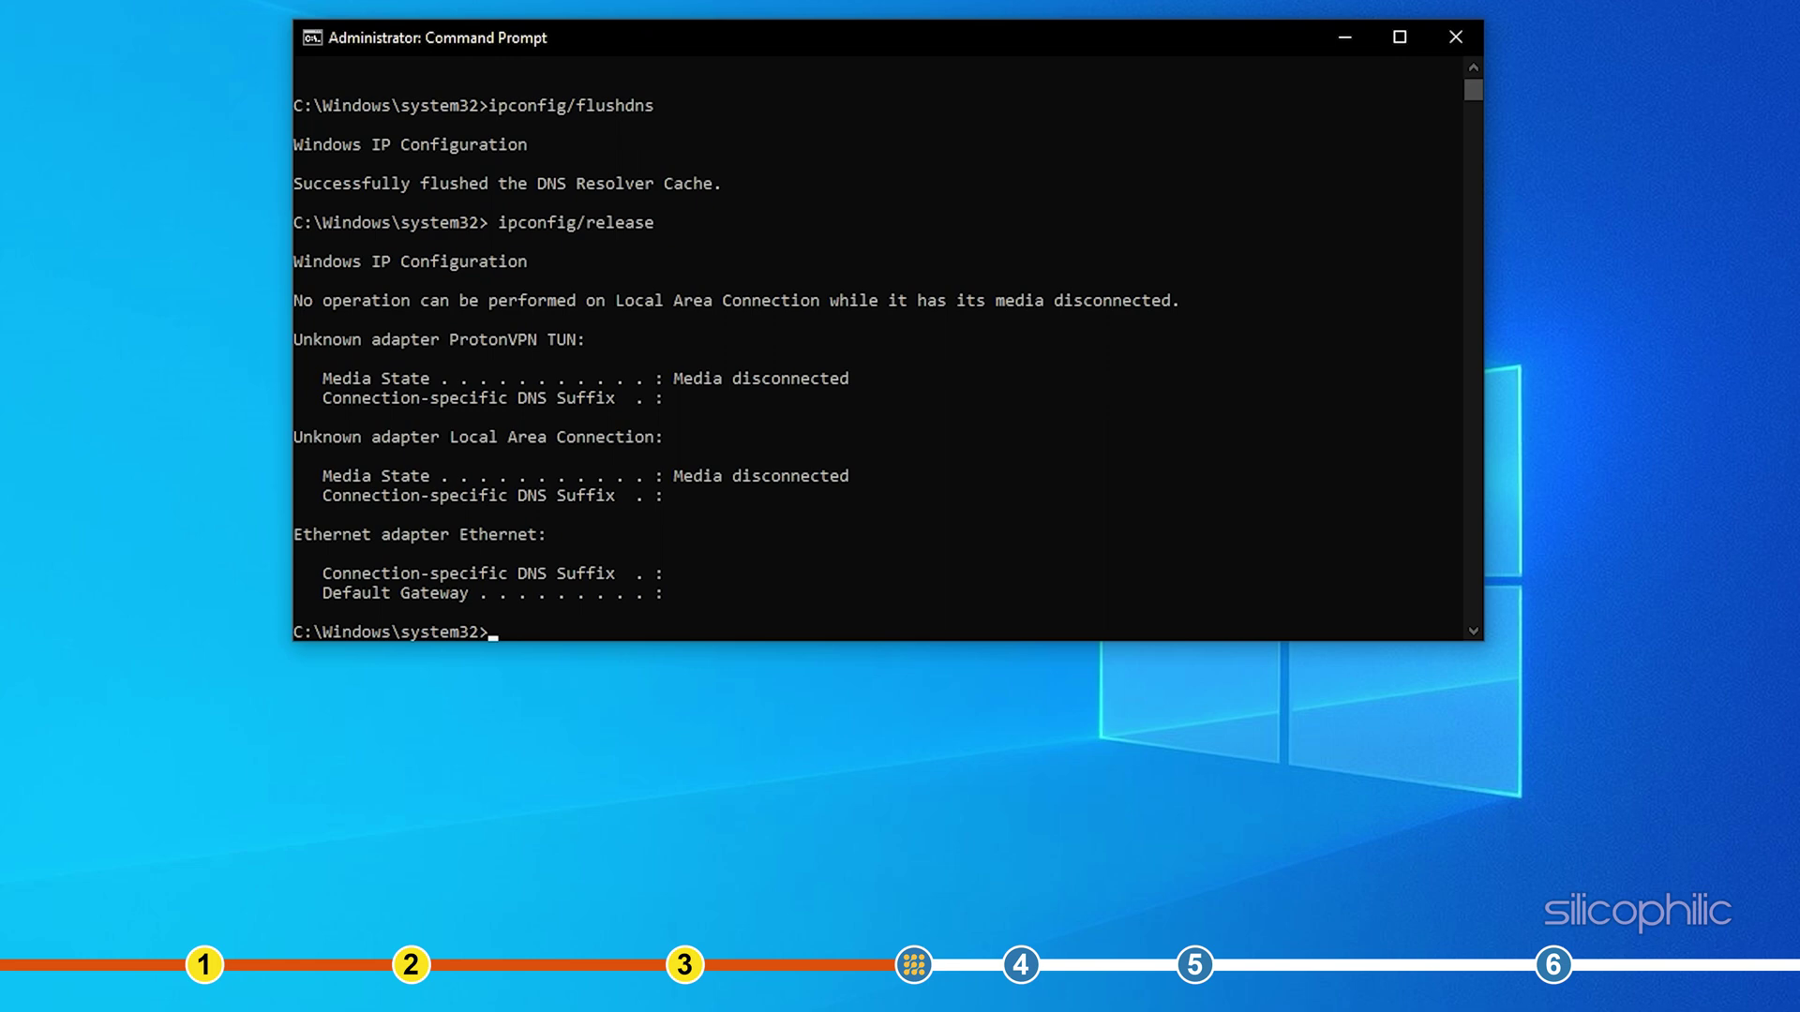
{"action": "scroll", "coordinate": [1269, 354], "scroll_direction": "down", "scroll_amount": 5}
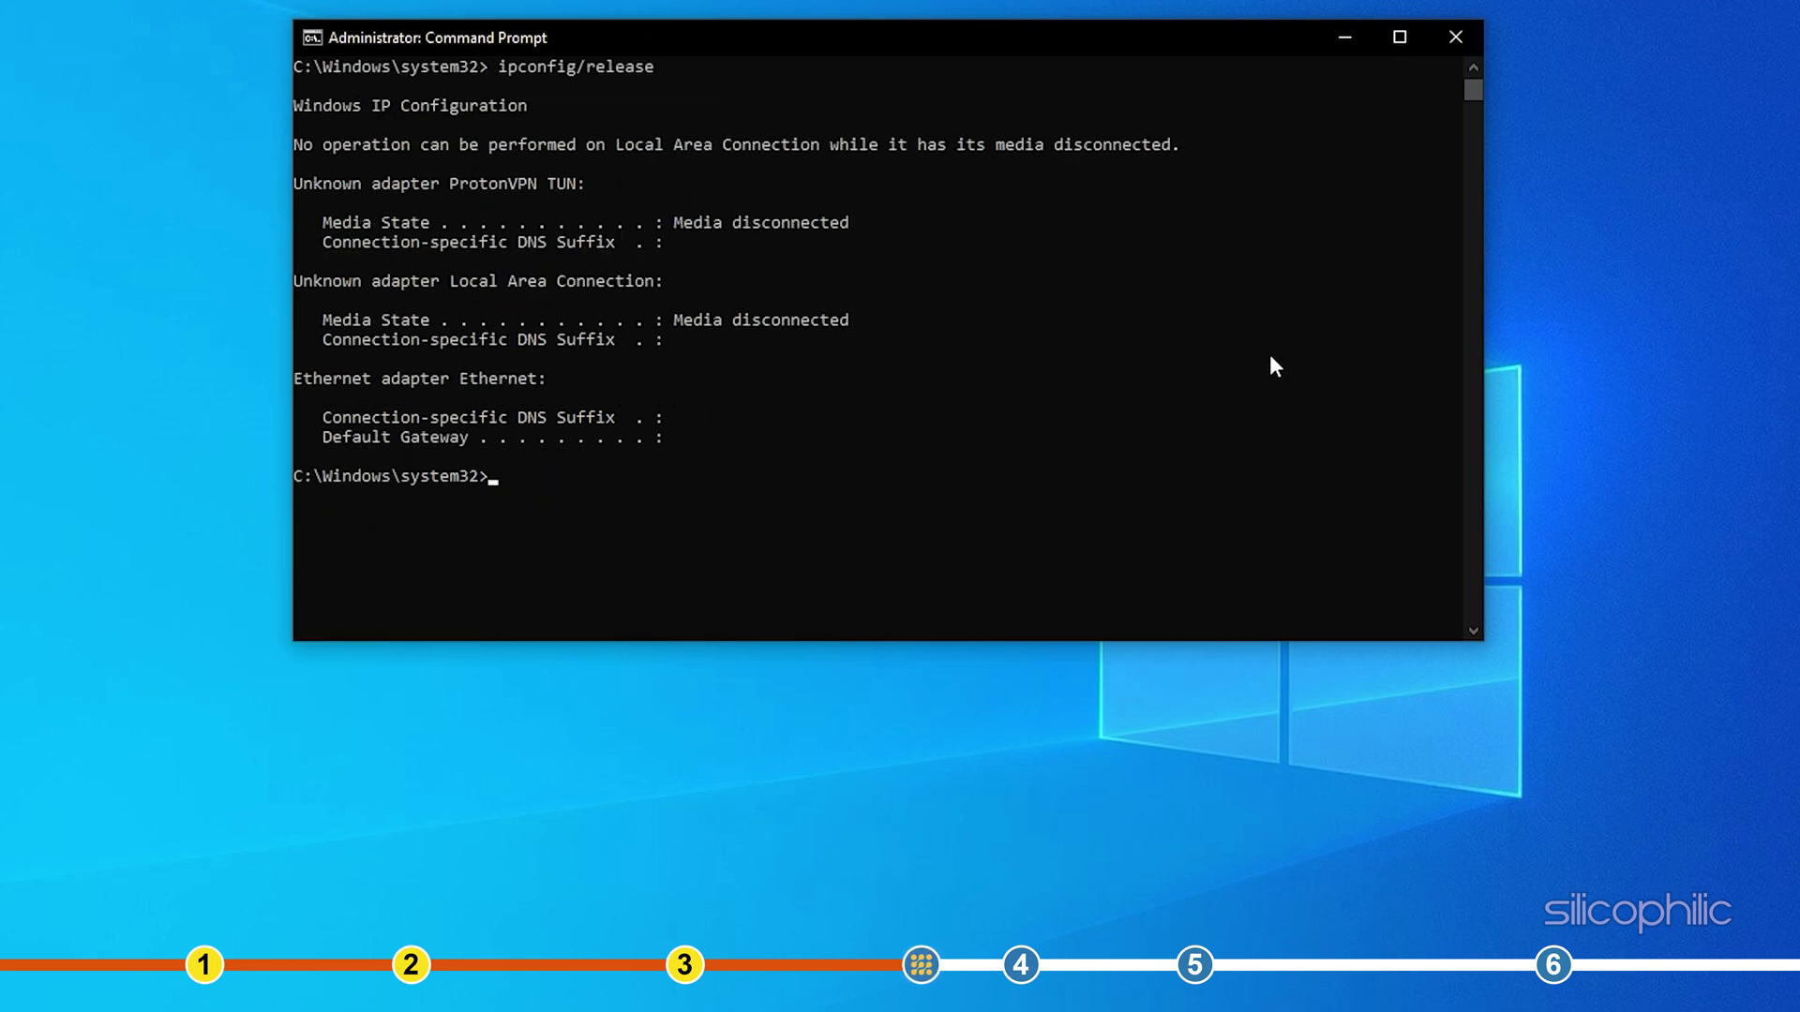
{"action": "type", "text": "ipconfig/renew"}
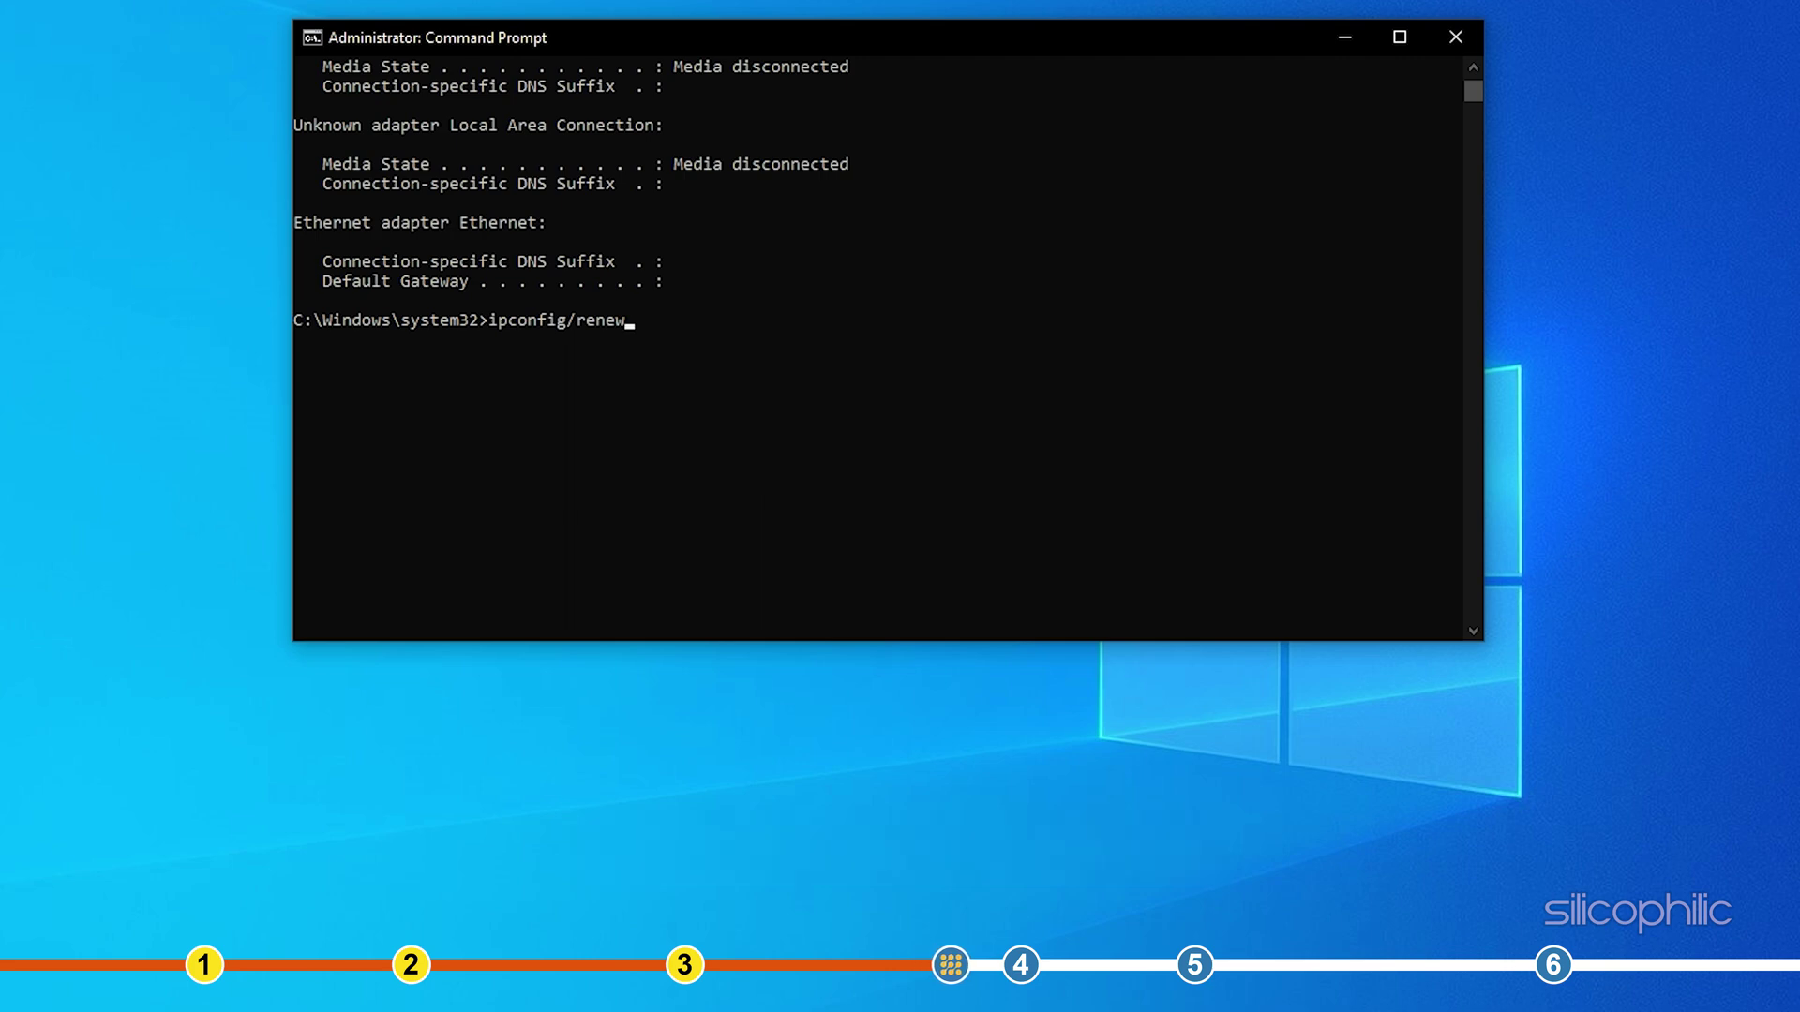
{"action": "key", "text": "Return"}
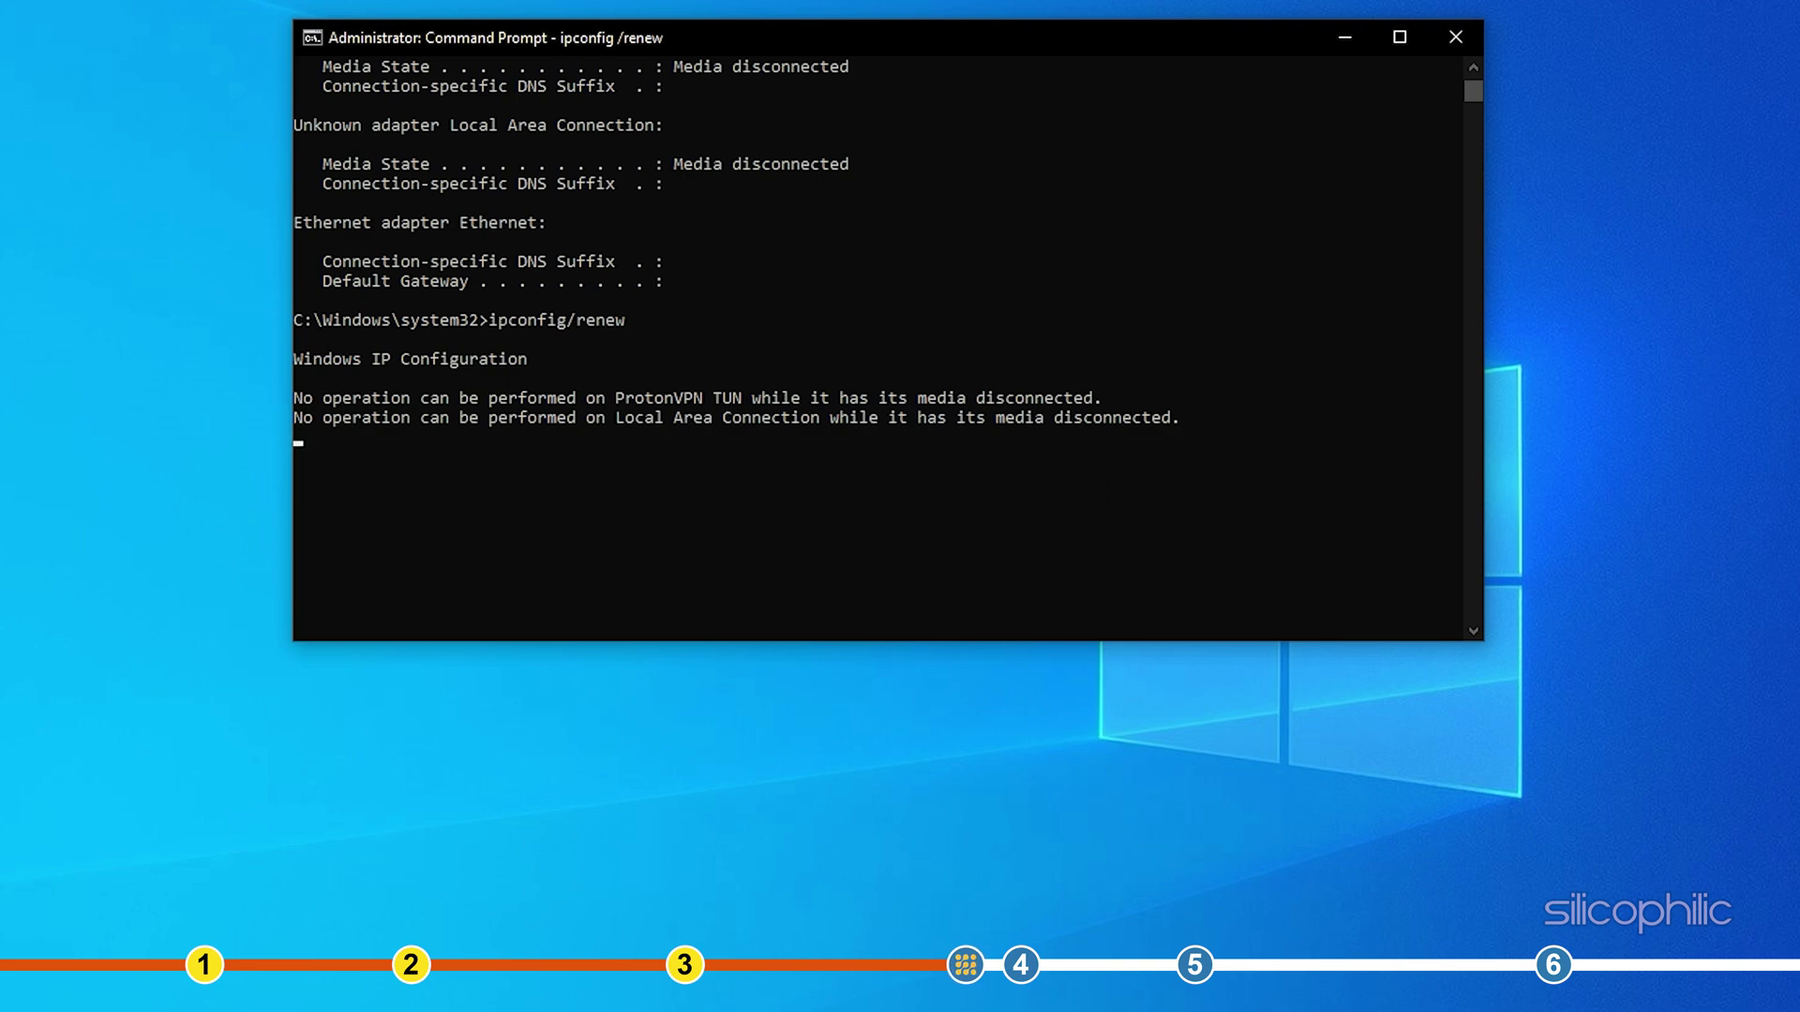
Close the Command Prompt with the exit command.
{"action": "scroll", "coordinate": [1152, 505], "scroll_direction": "down", "scroll_amount": 3}
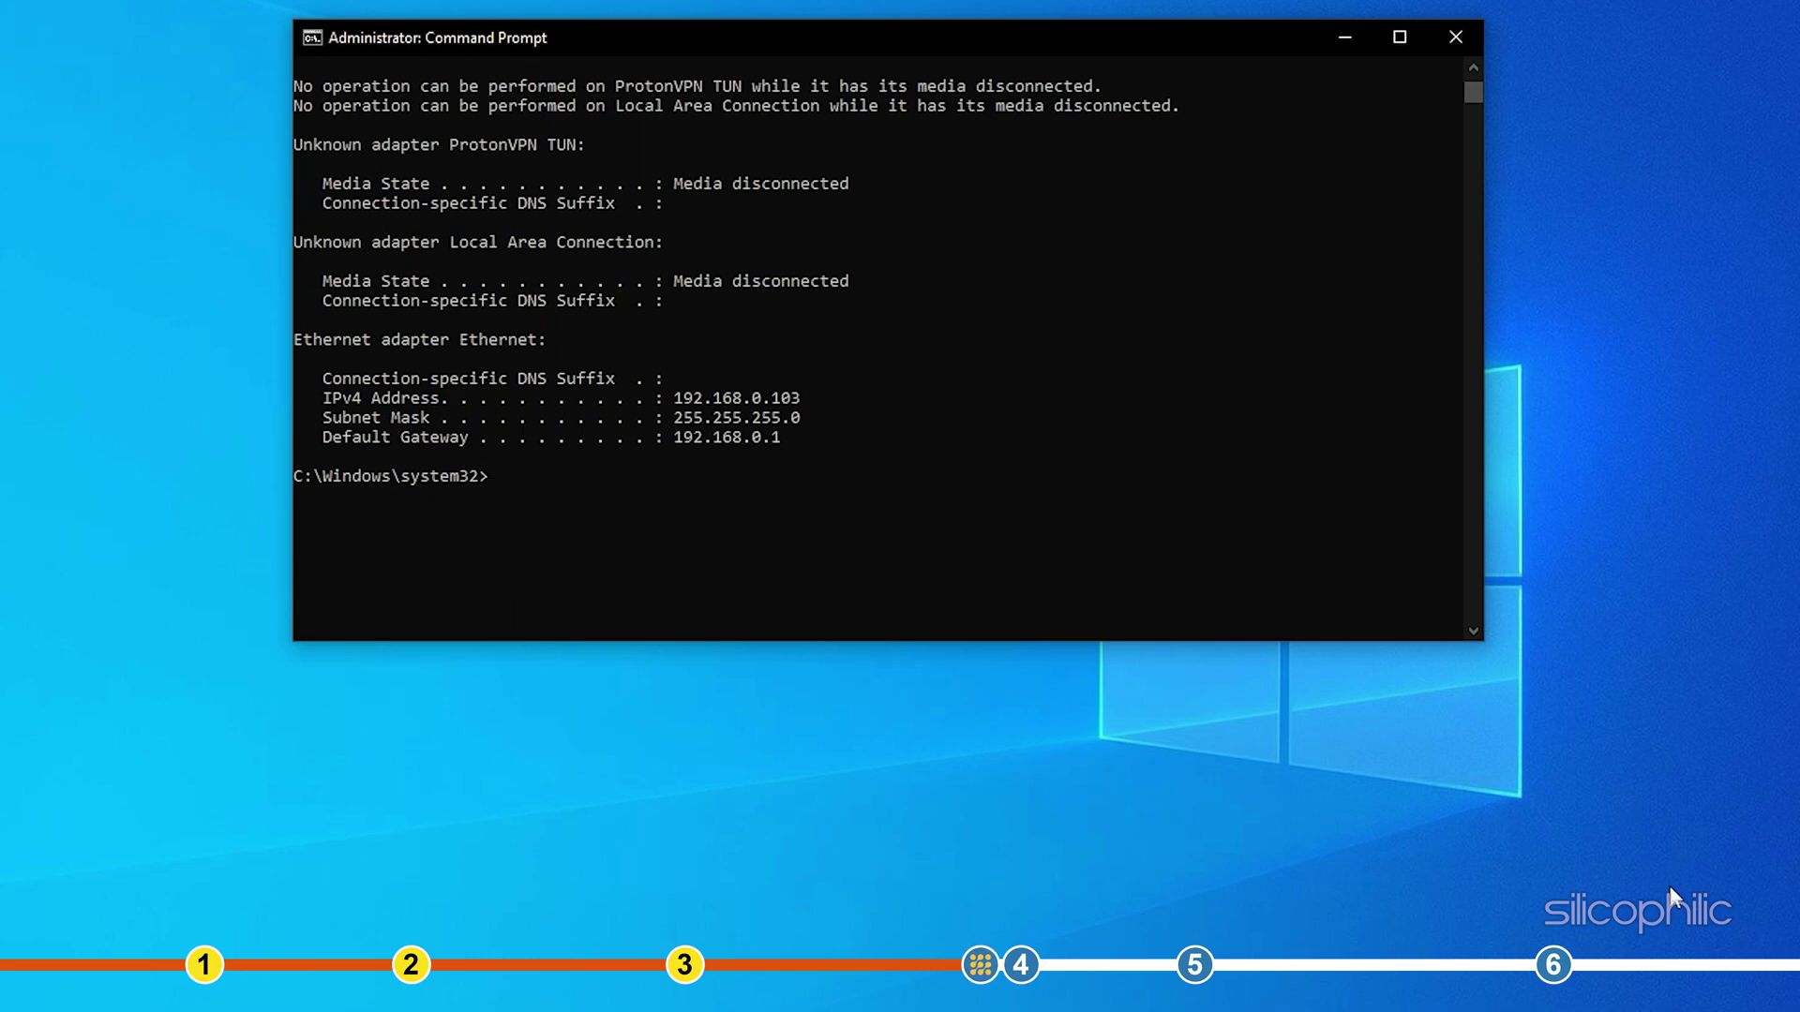
{"action": "type", "text": "exit"}
{"action": "key", "text": "Return"}
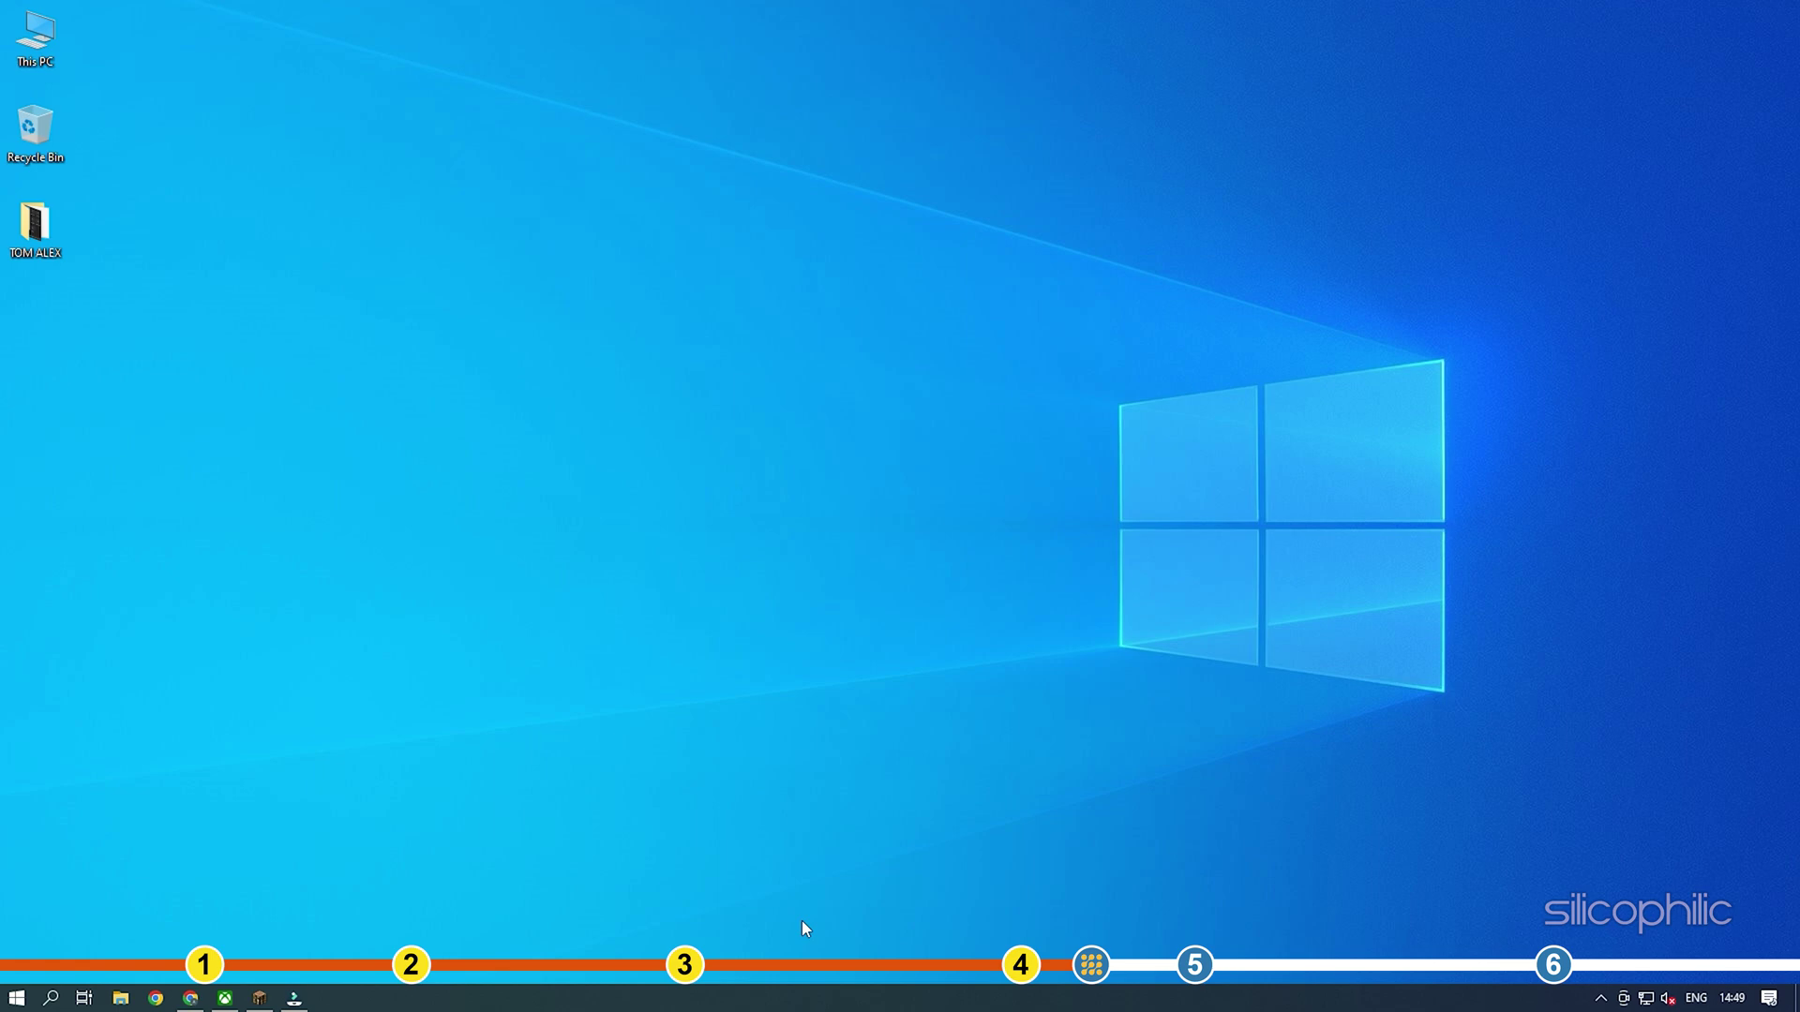
Open Task Manager from the taskbar and sort processes by Network usage.
{"action": "right_click", "coordinate": [786, 999]}
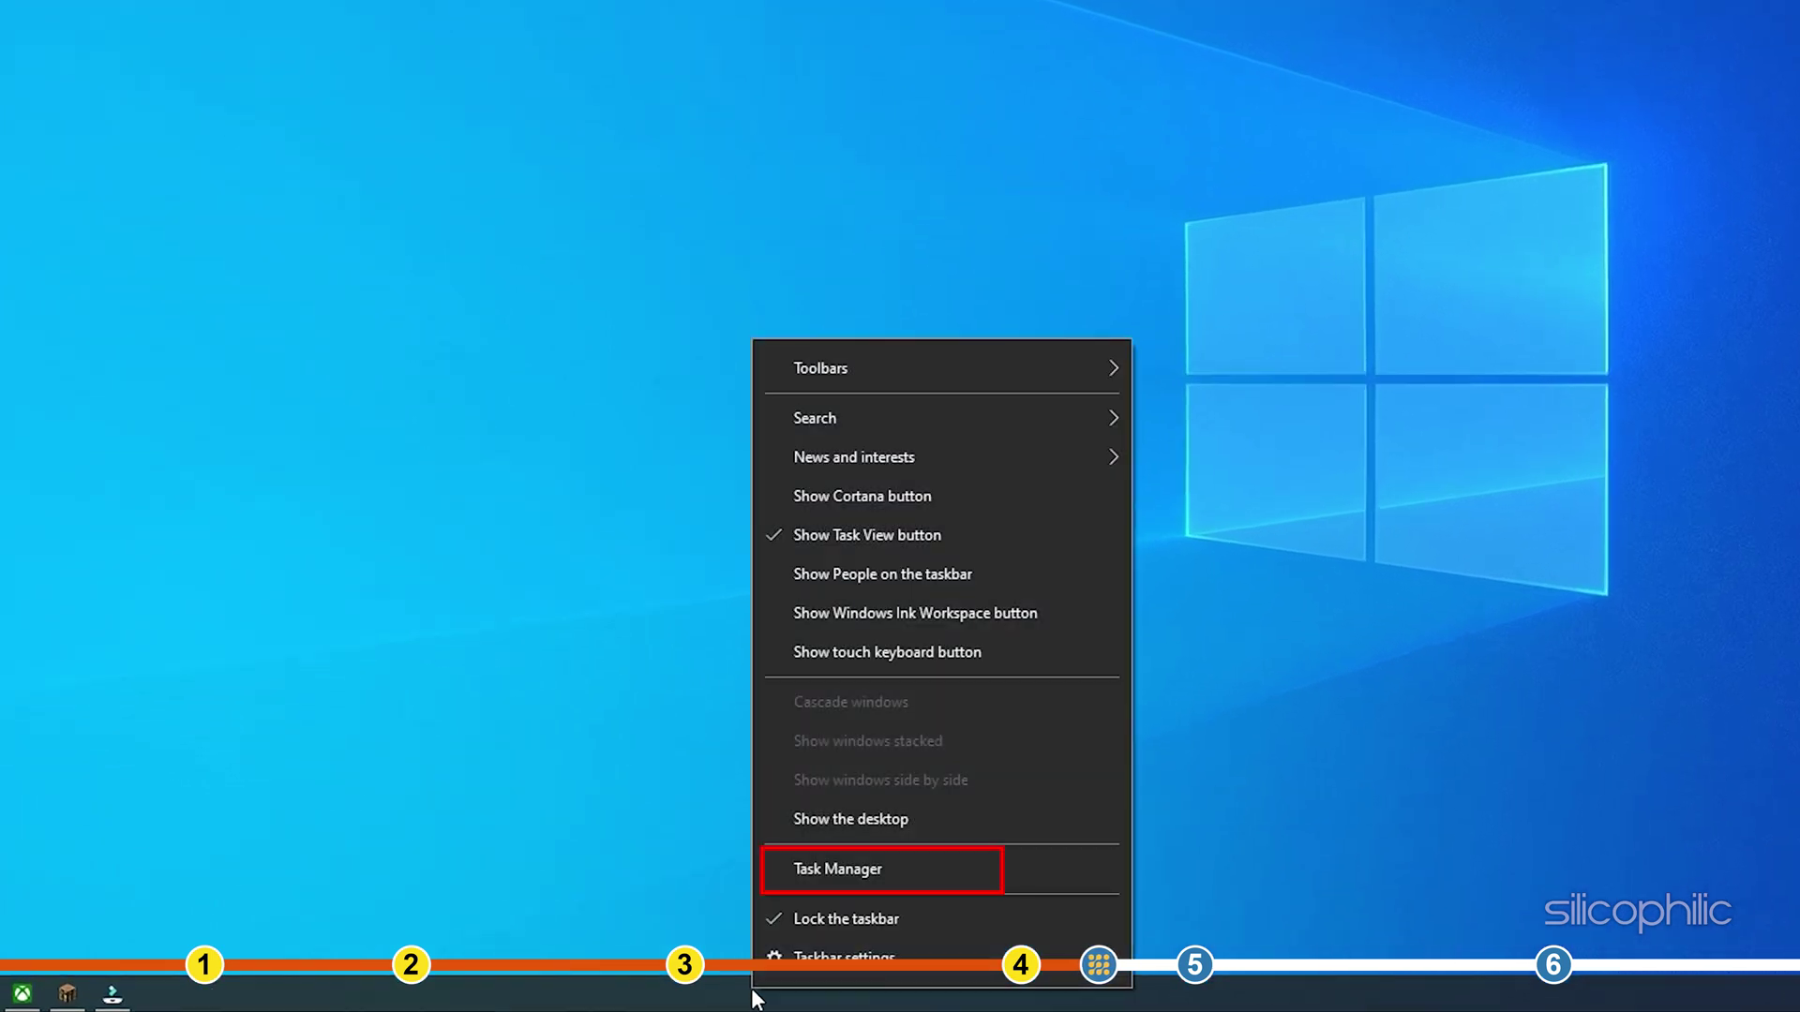
{"action": "left_click", "coordinate": [928, 873]}
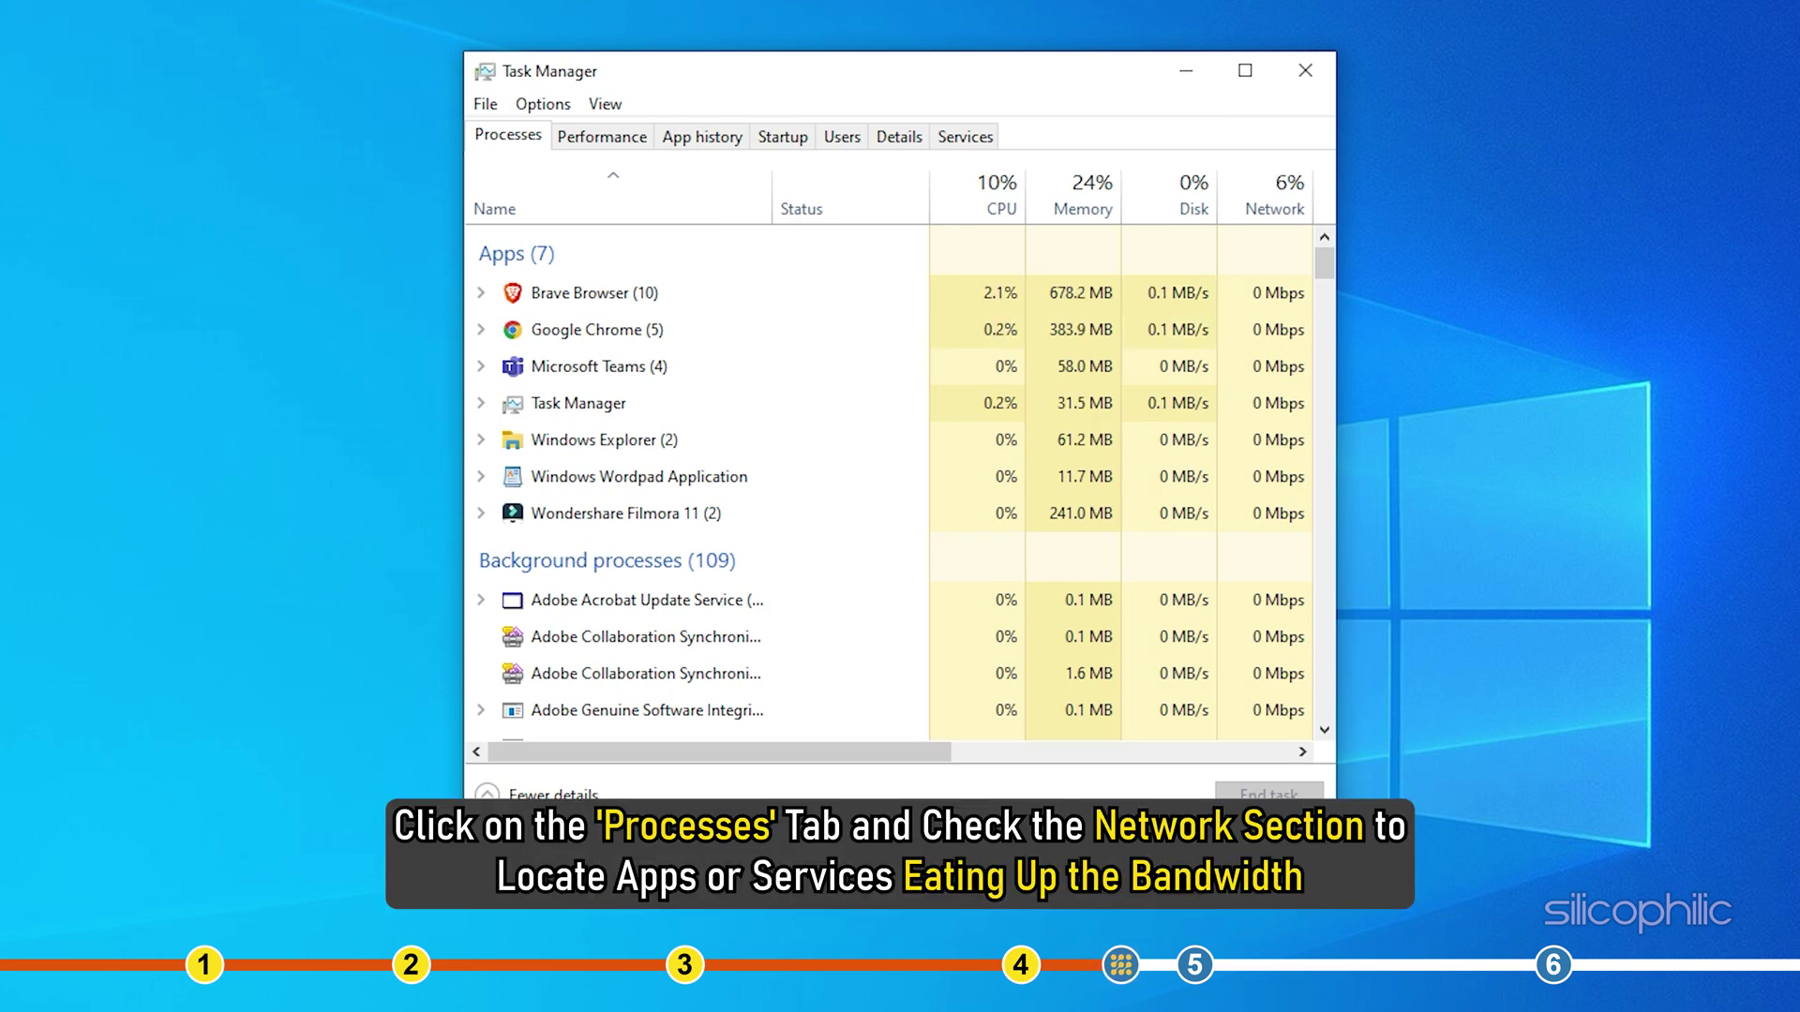
{"action": "left_click", "coordinate": [1293, 192]}
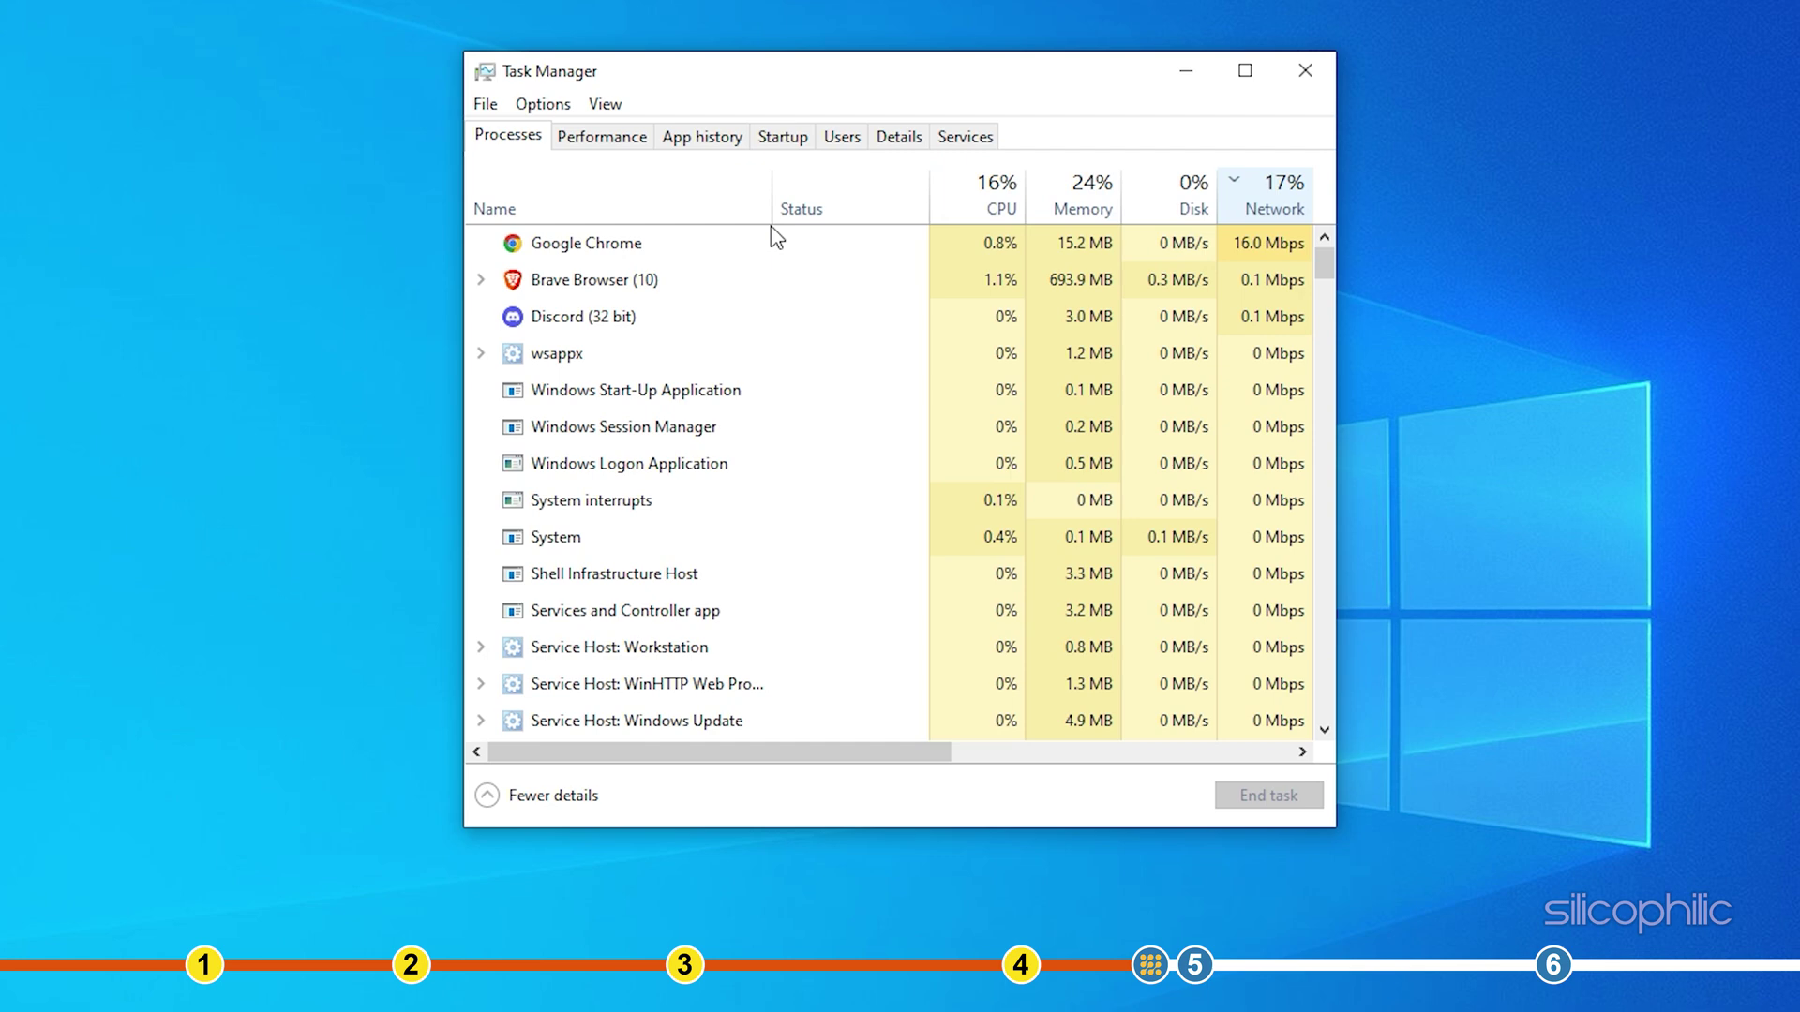
End the bandwidth-heavy Google Chrome tasks.
{"action": "left_click", "coordinate": [745, 241]}
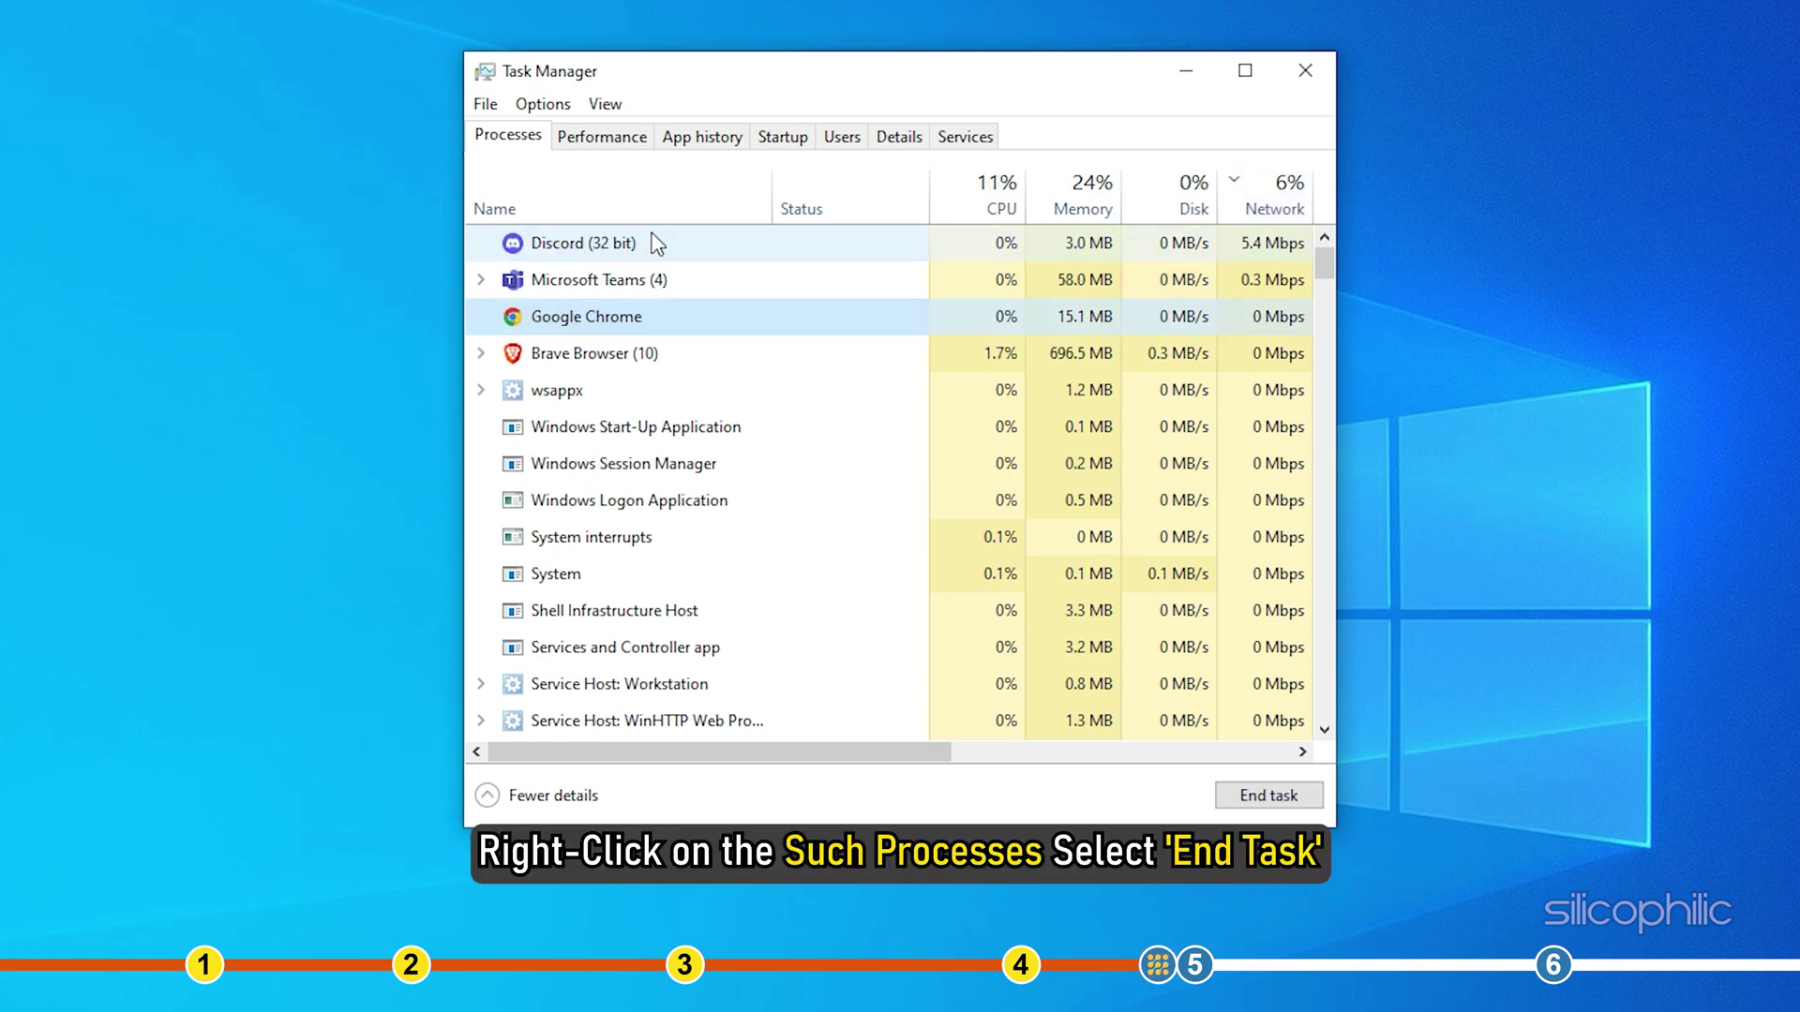
{"action": "right_click", "coordinate": [656, 244]}
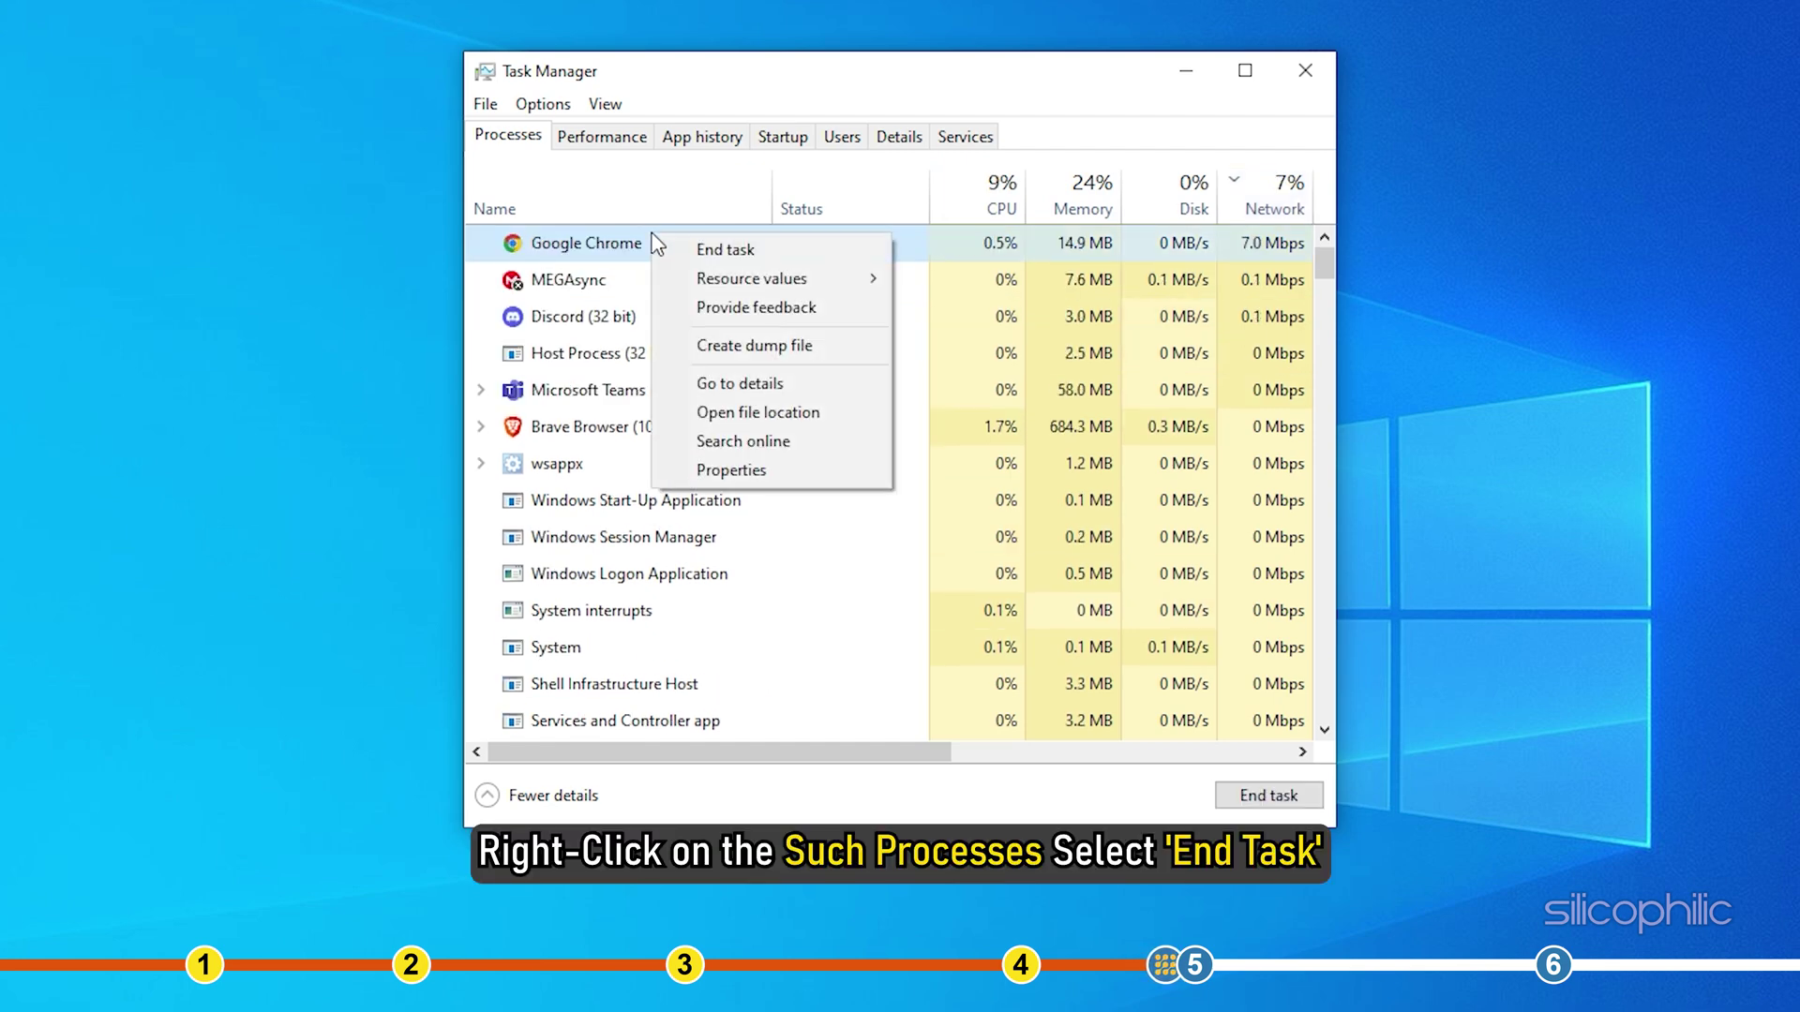
{"action": "left_click", "coordinate": [761, 248]}
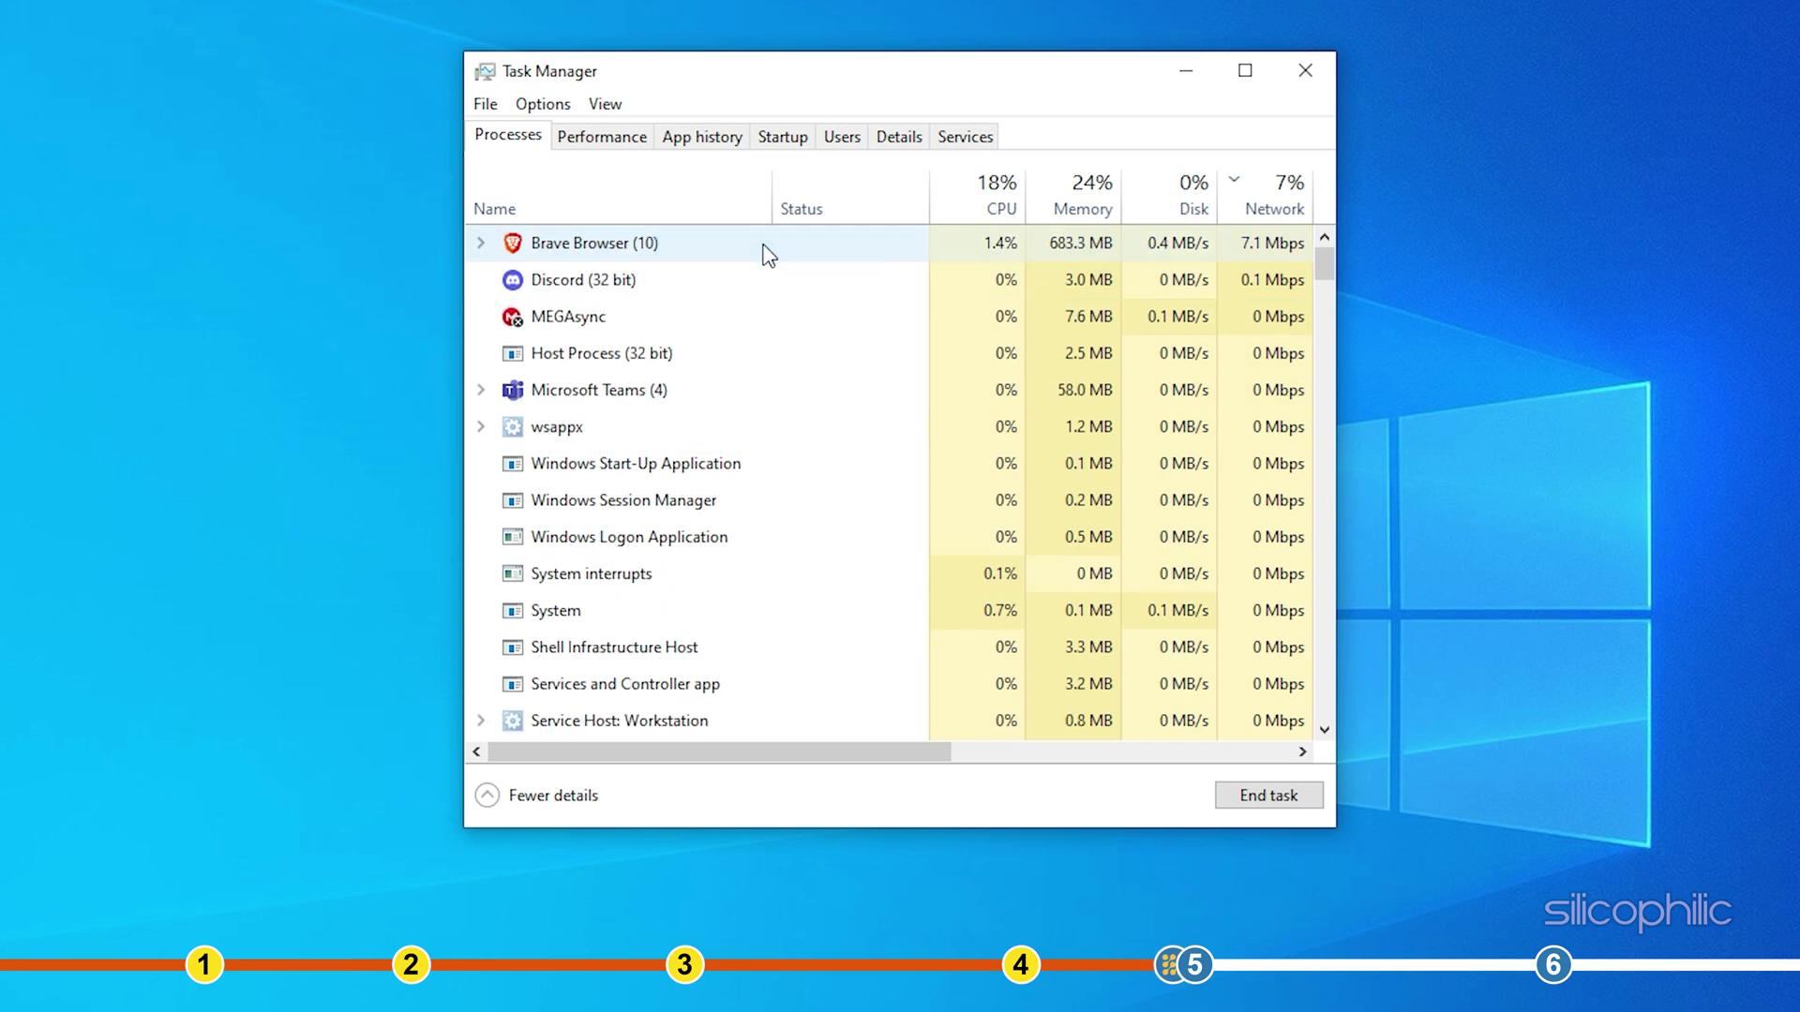
{"action": "right_click", "coordinate": [660, 239]}
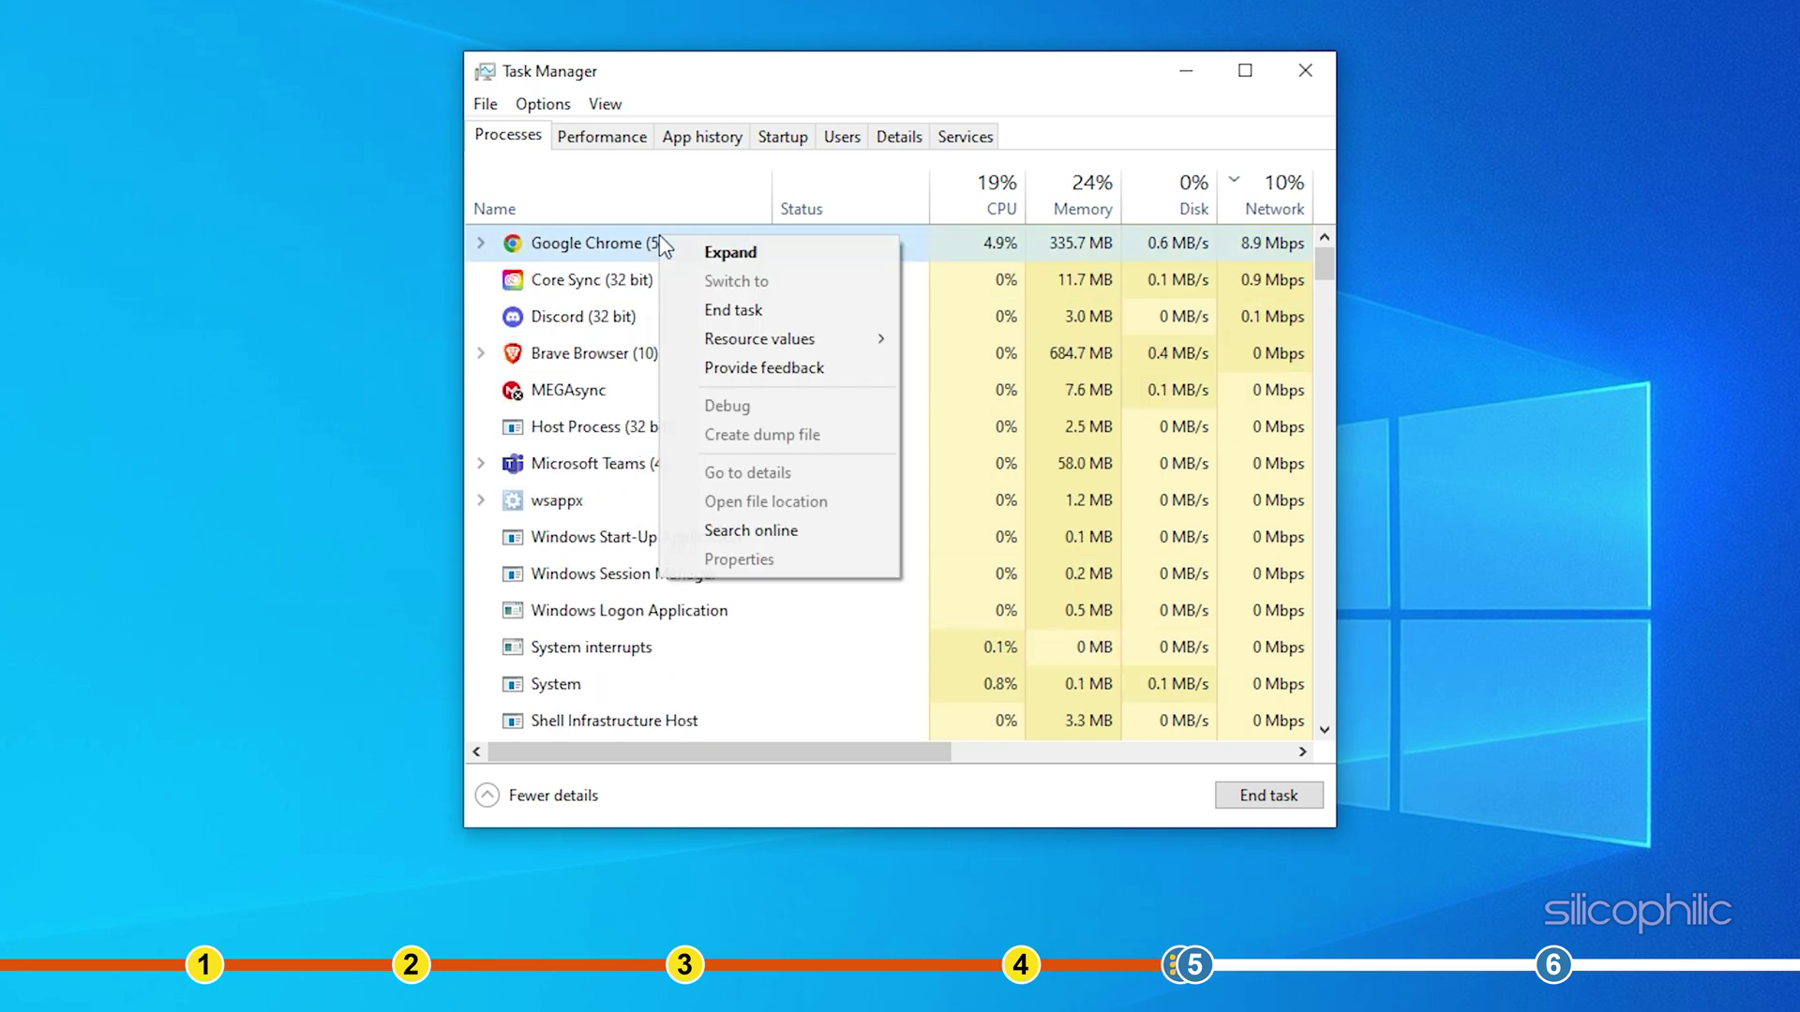
{"action": "left_click", "coordinate": [775, 312]}
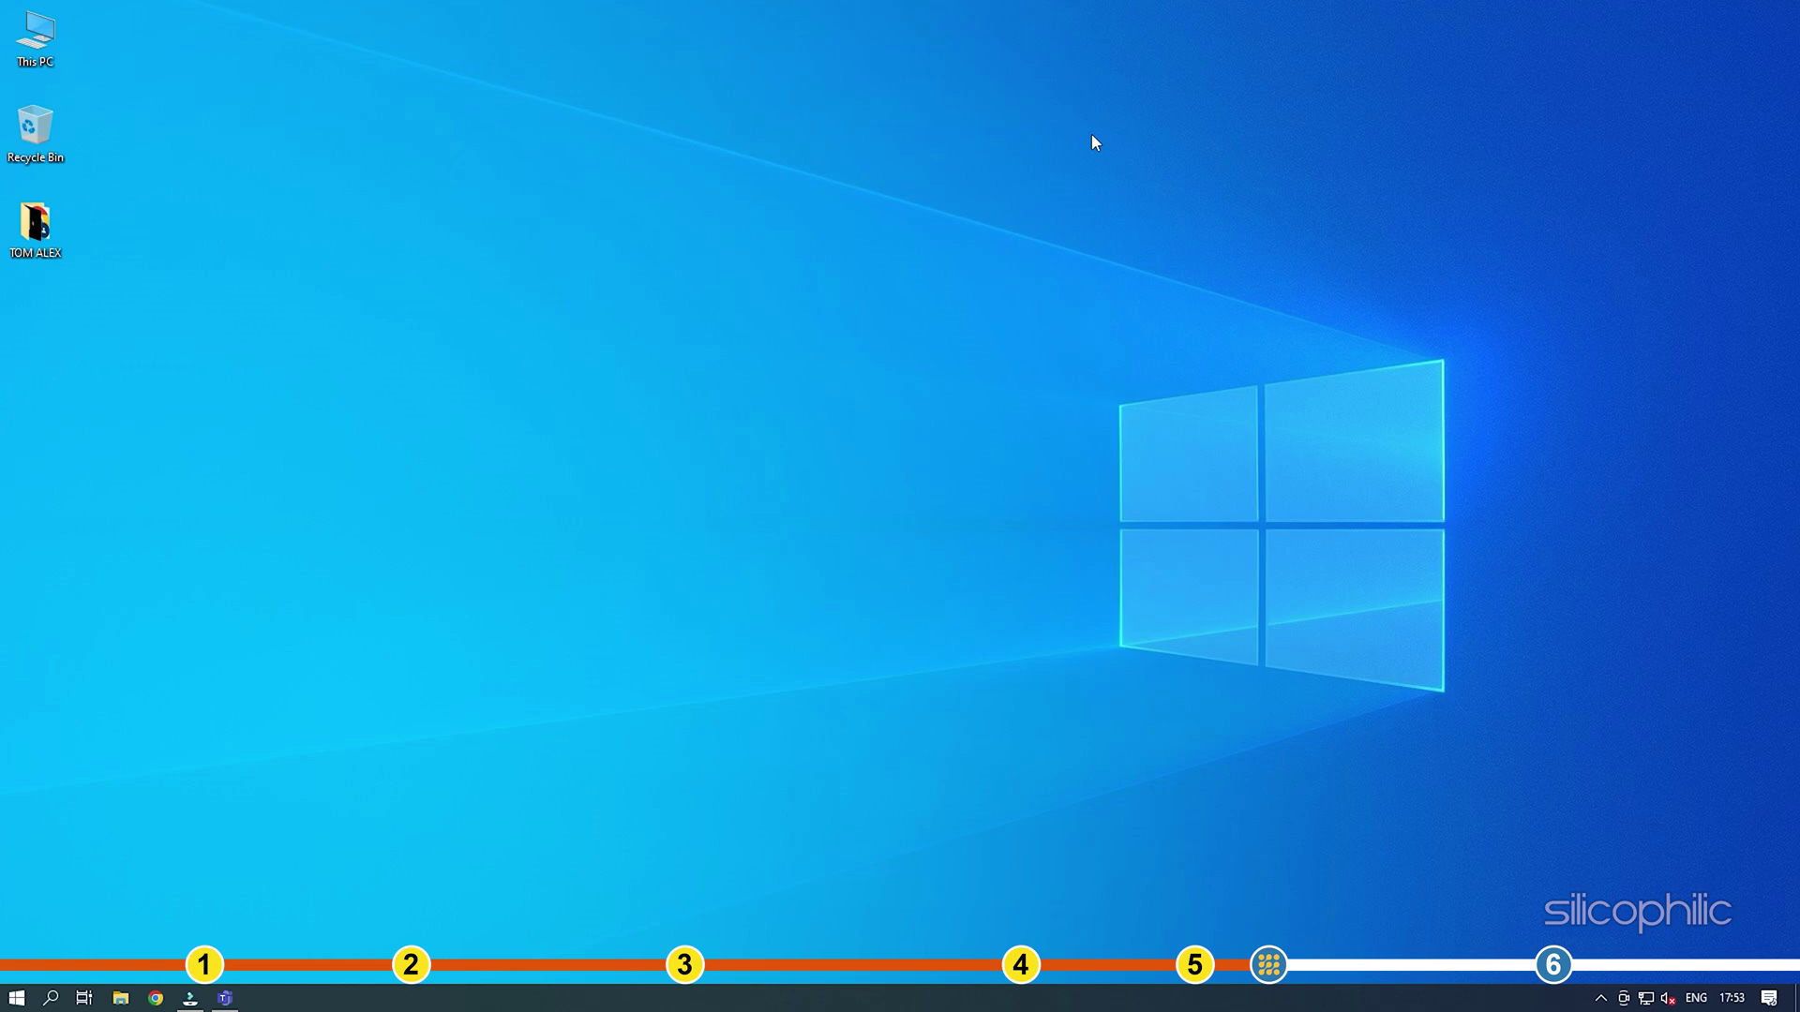
Open Control Panel, switch to Large icons view, and go to Windows Defender Firewall.
{"action": "key", "text": "super"}
{"action": "type", "text": "control Panel"}
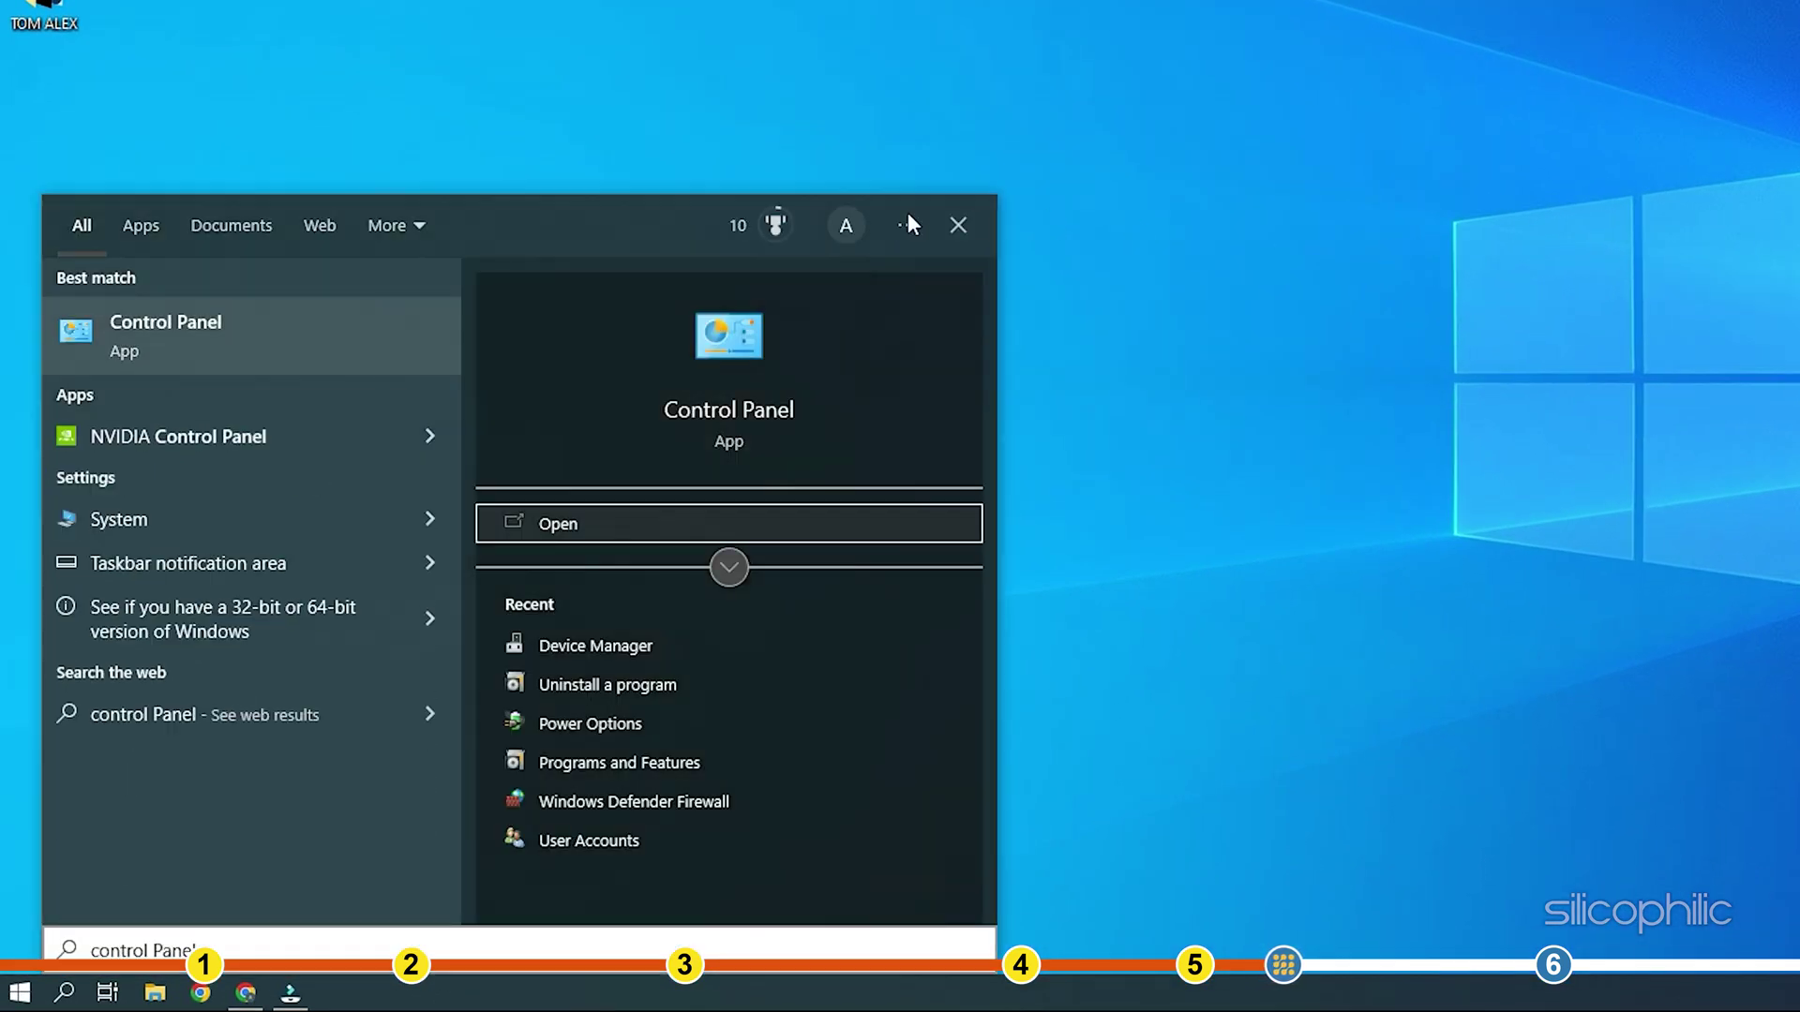
{"action": "left_click", "coordinate": [258, 330]}
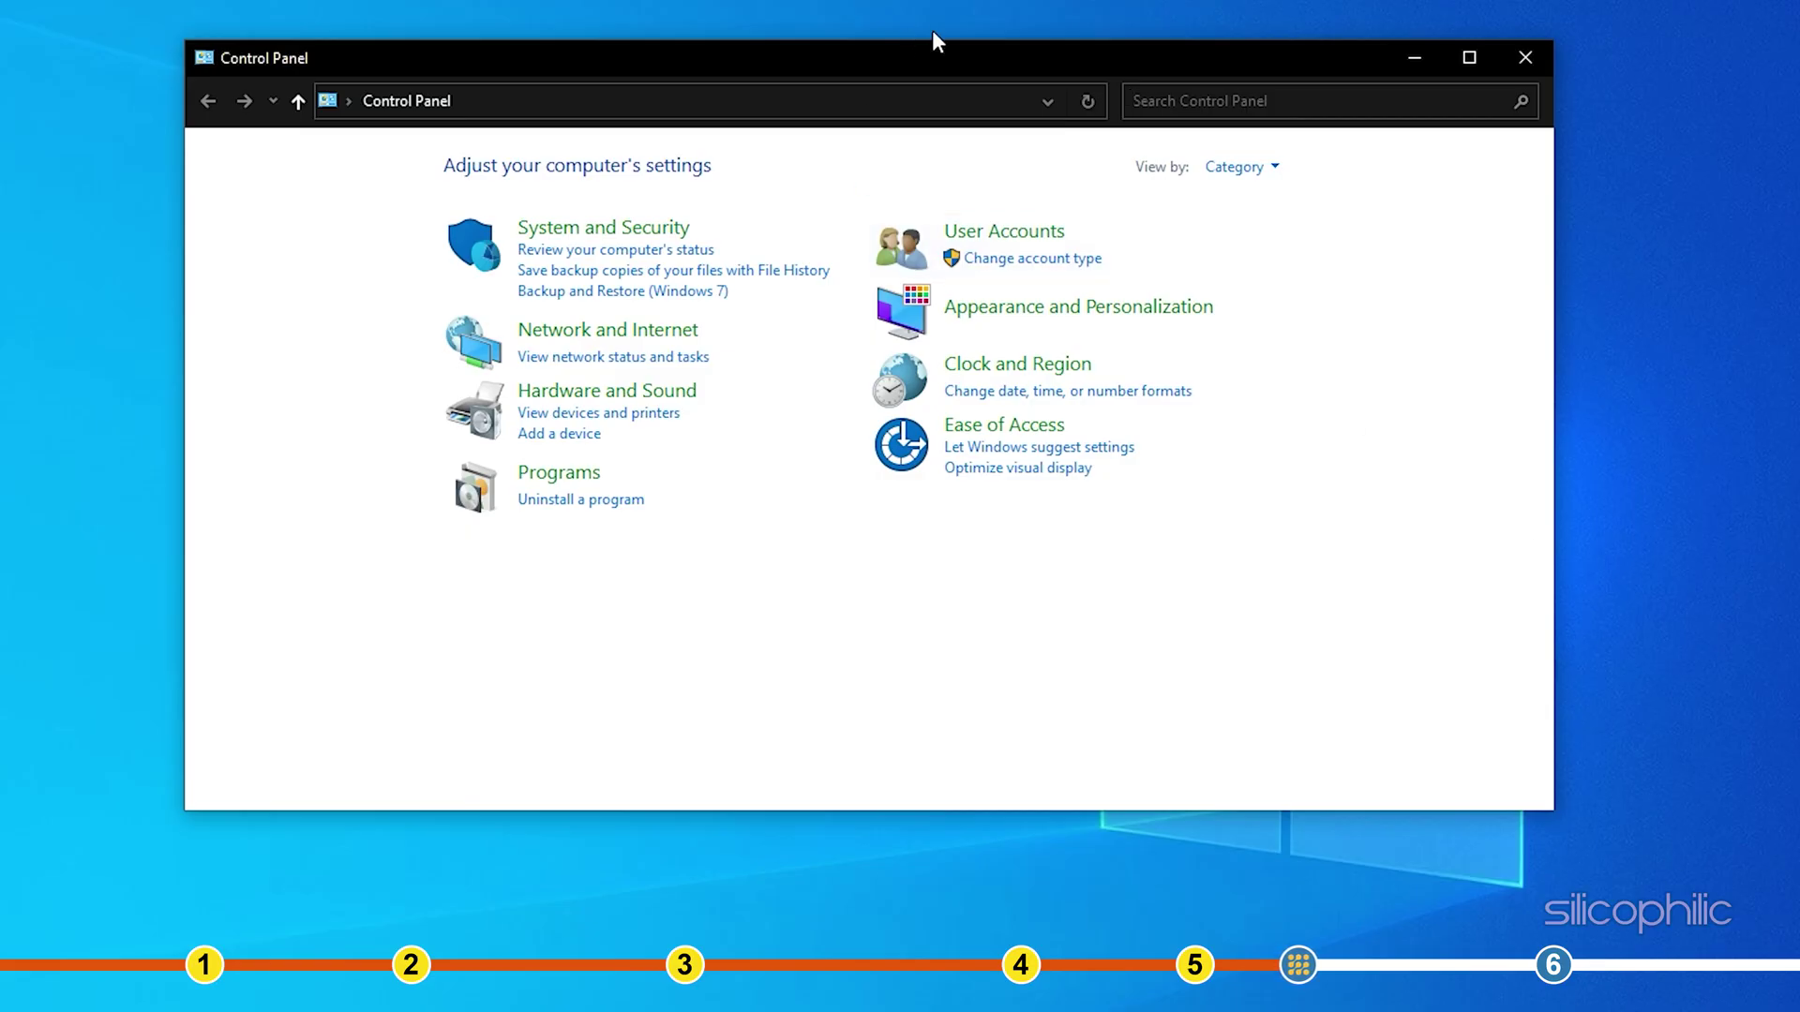
{"action": "left_click", "coordinate": [1281, 168]}
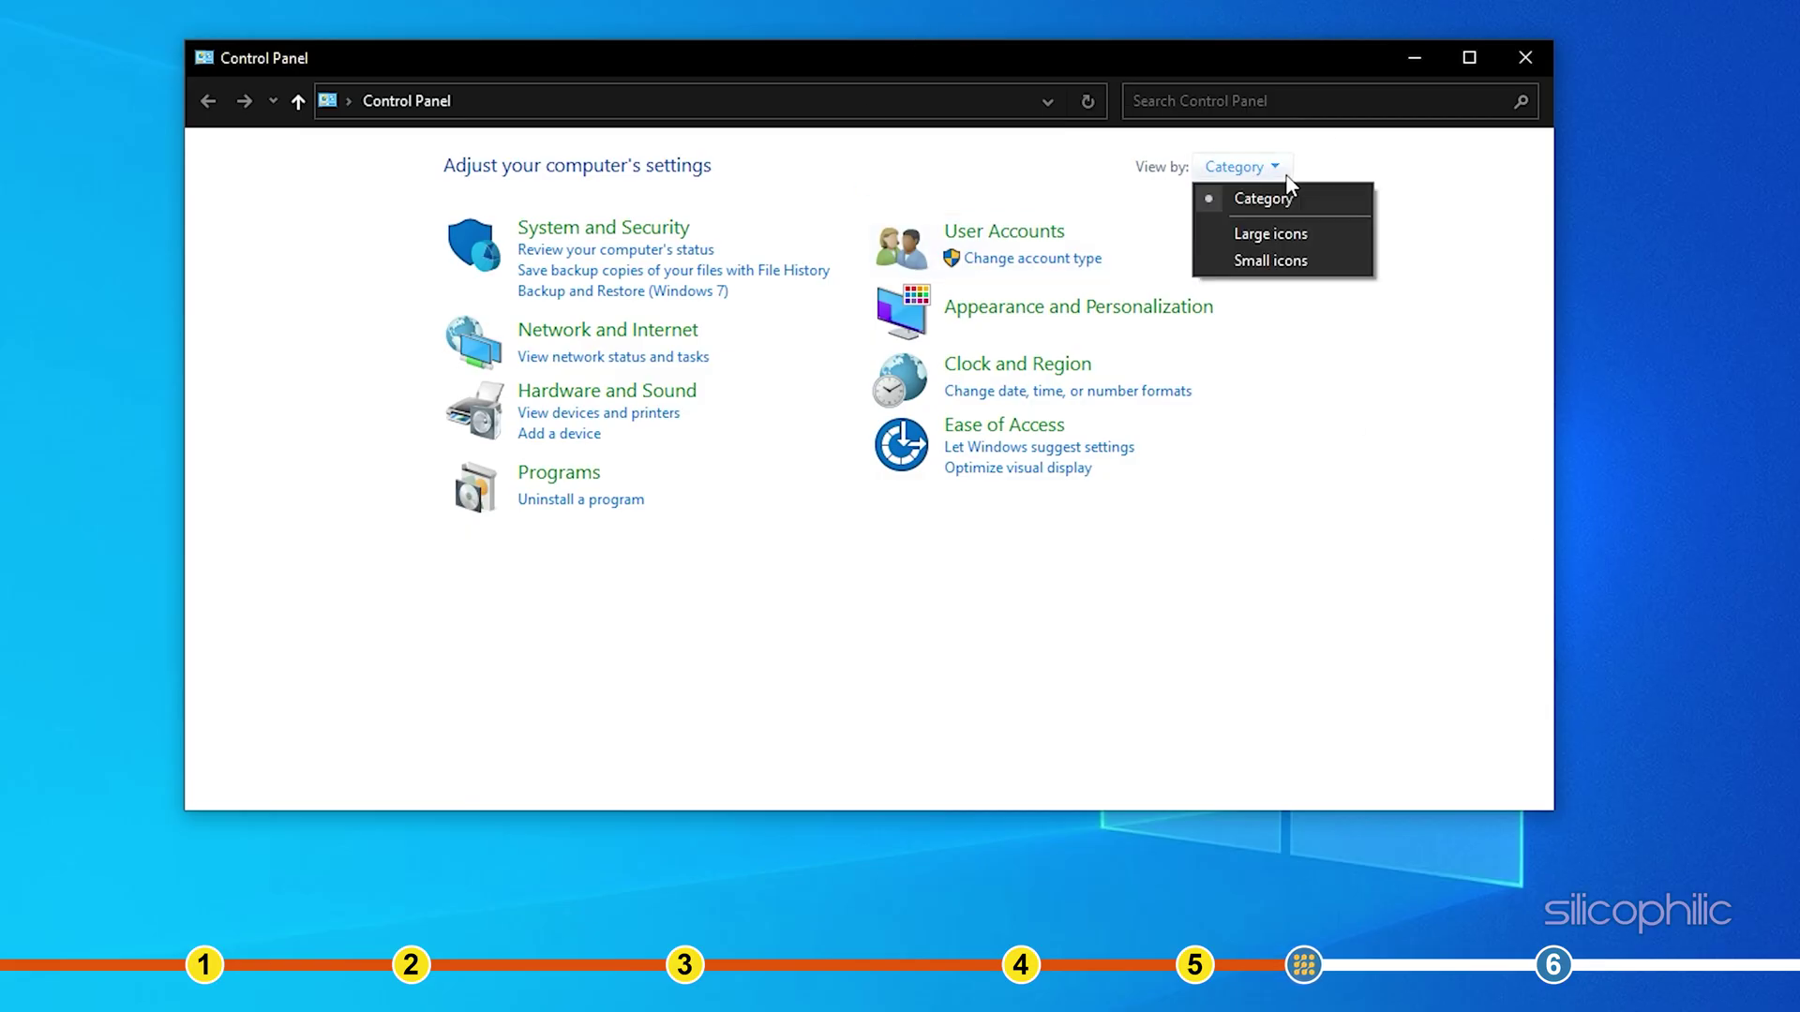
{"action": "left_click", "coordinate": [1321, 239]}
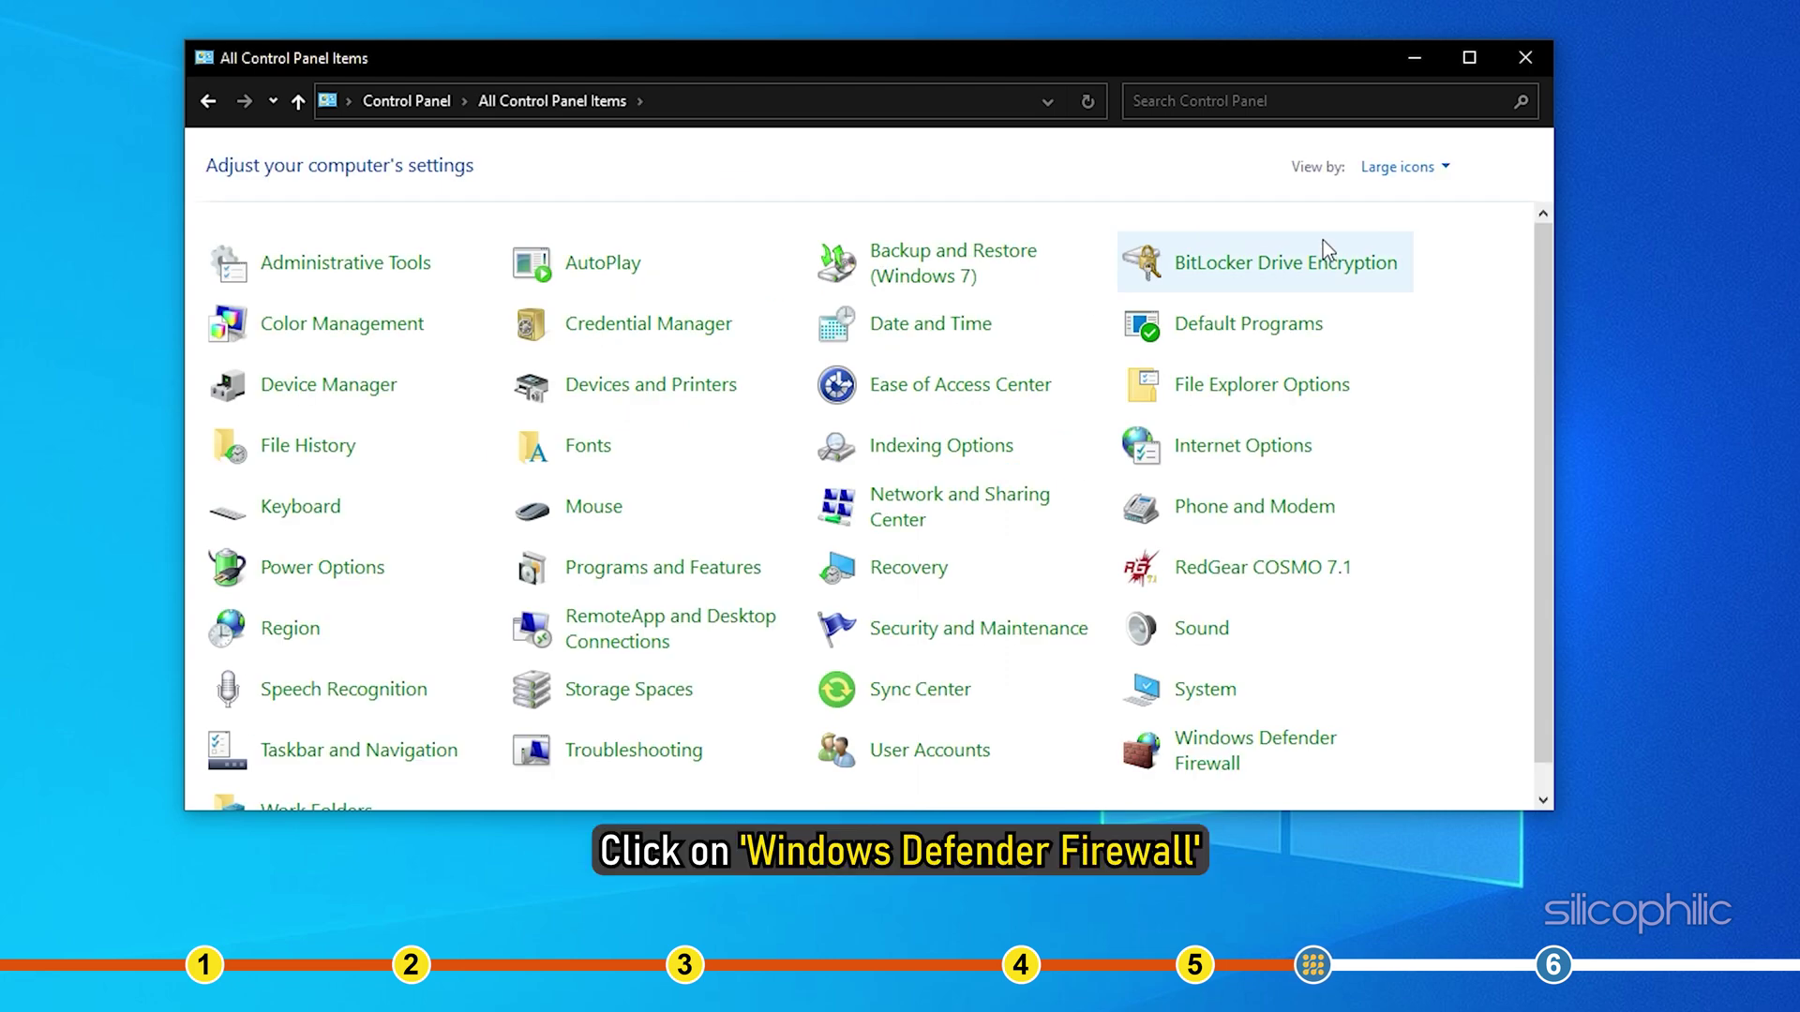
{"action": "scroll", "coordinate": [1495, 436], "scroll_direction": "down", "scroll_amount": 1}
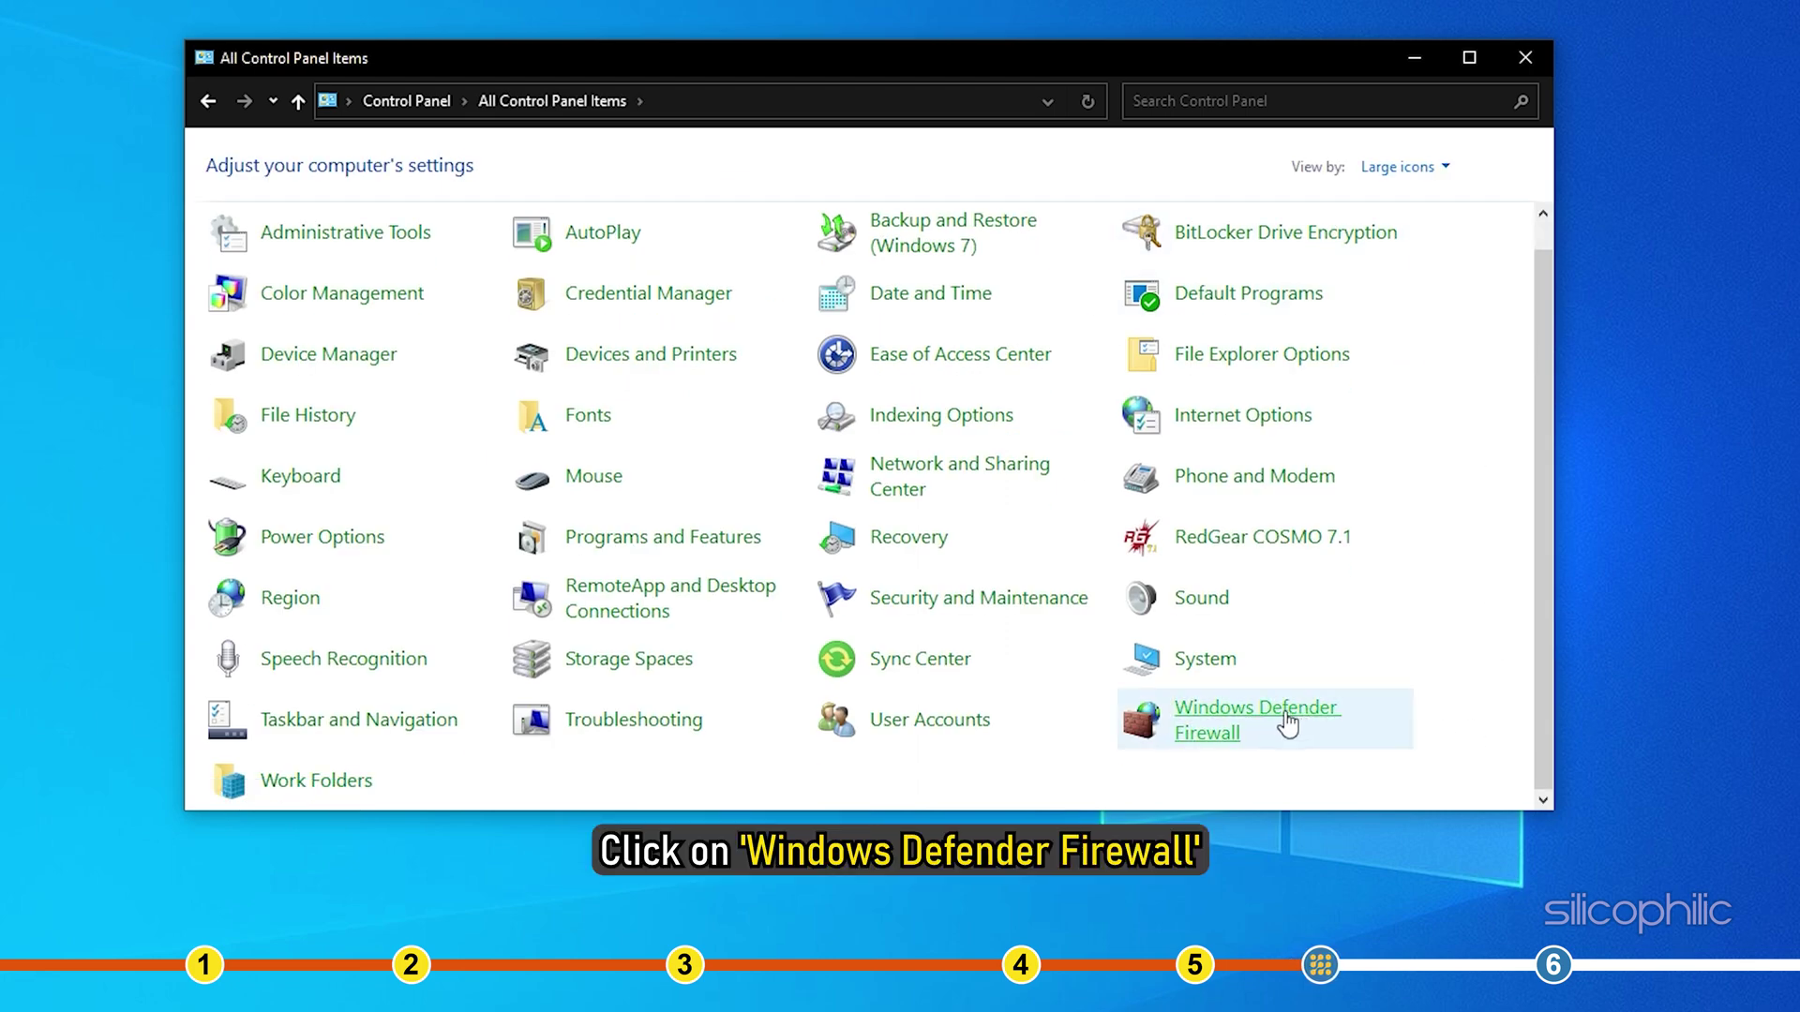
{"action": "left_click", "coordinate": [1261, 724]}
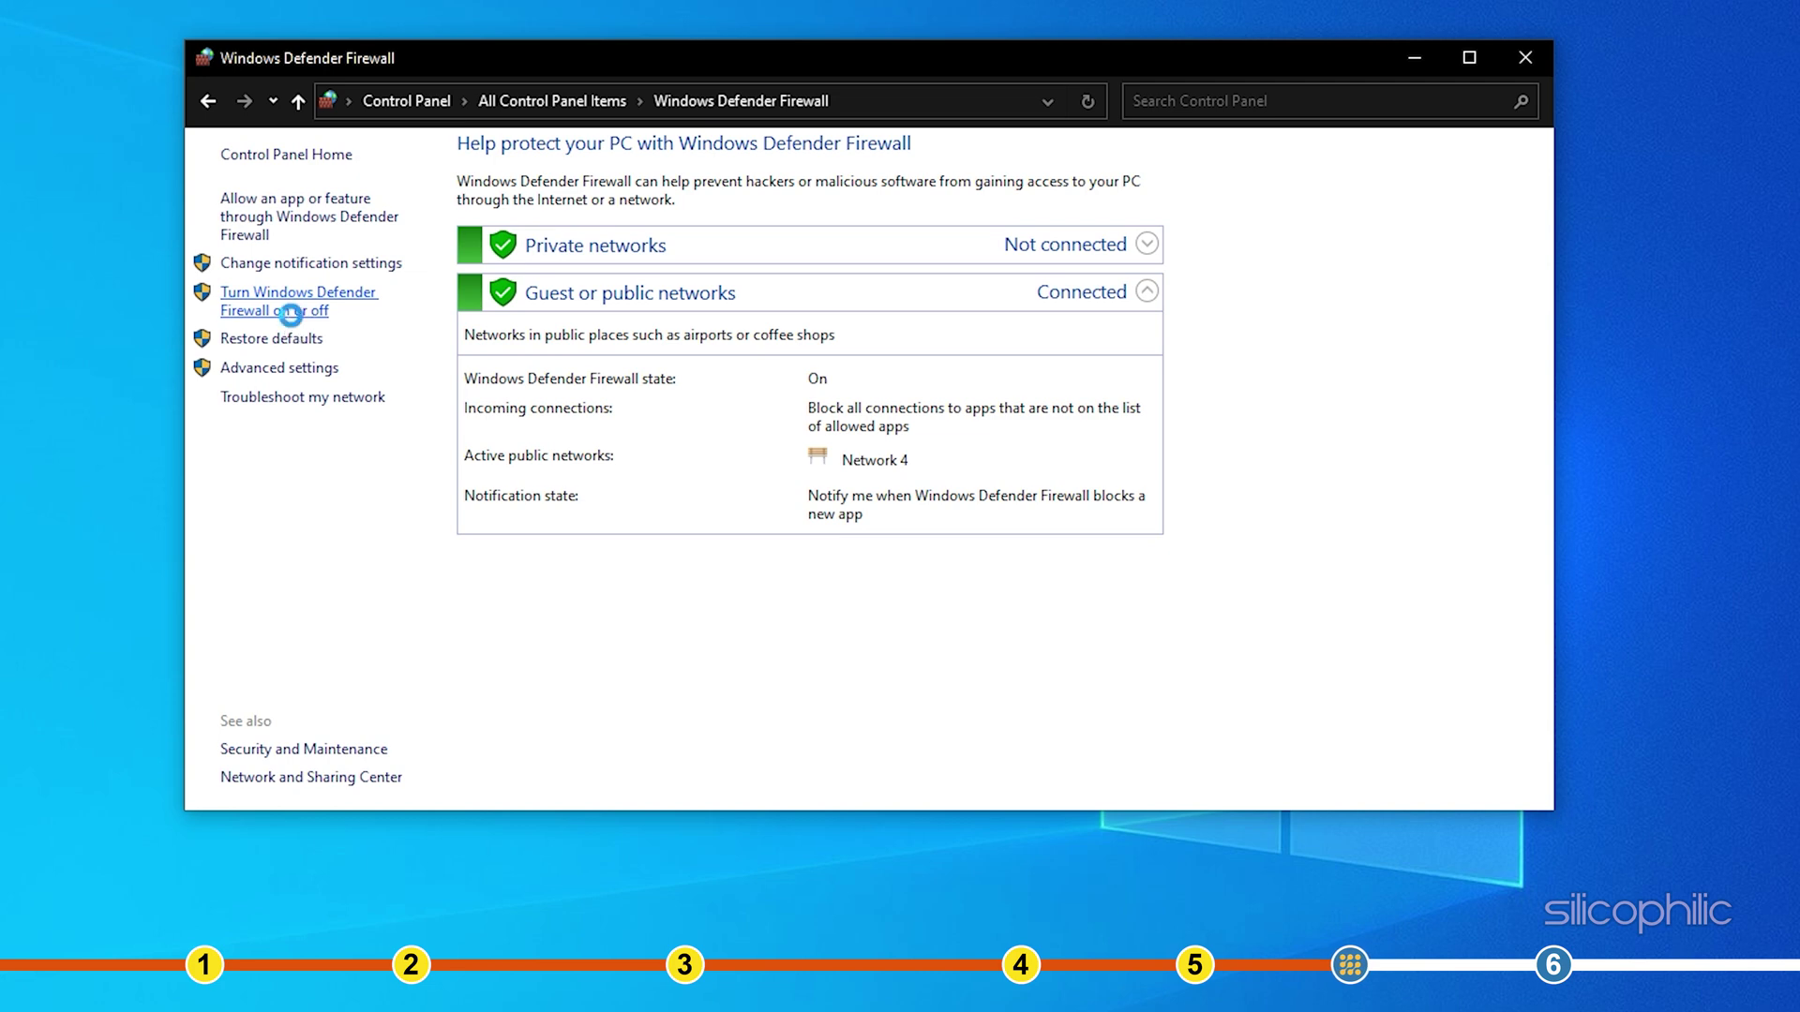
Choose Turn off Windows Defender Firewall for both private and public networks.
{"action": "left_click", "coordinate": [293, 312]}
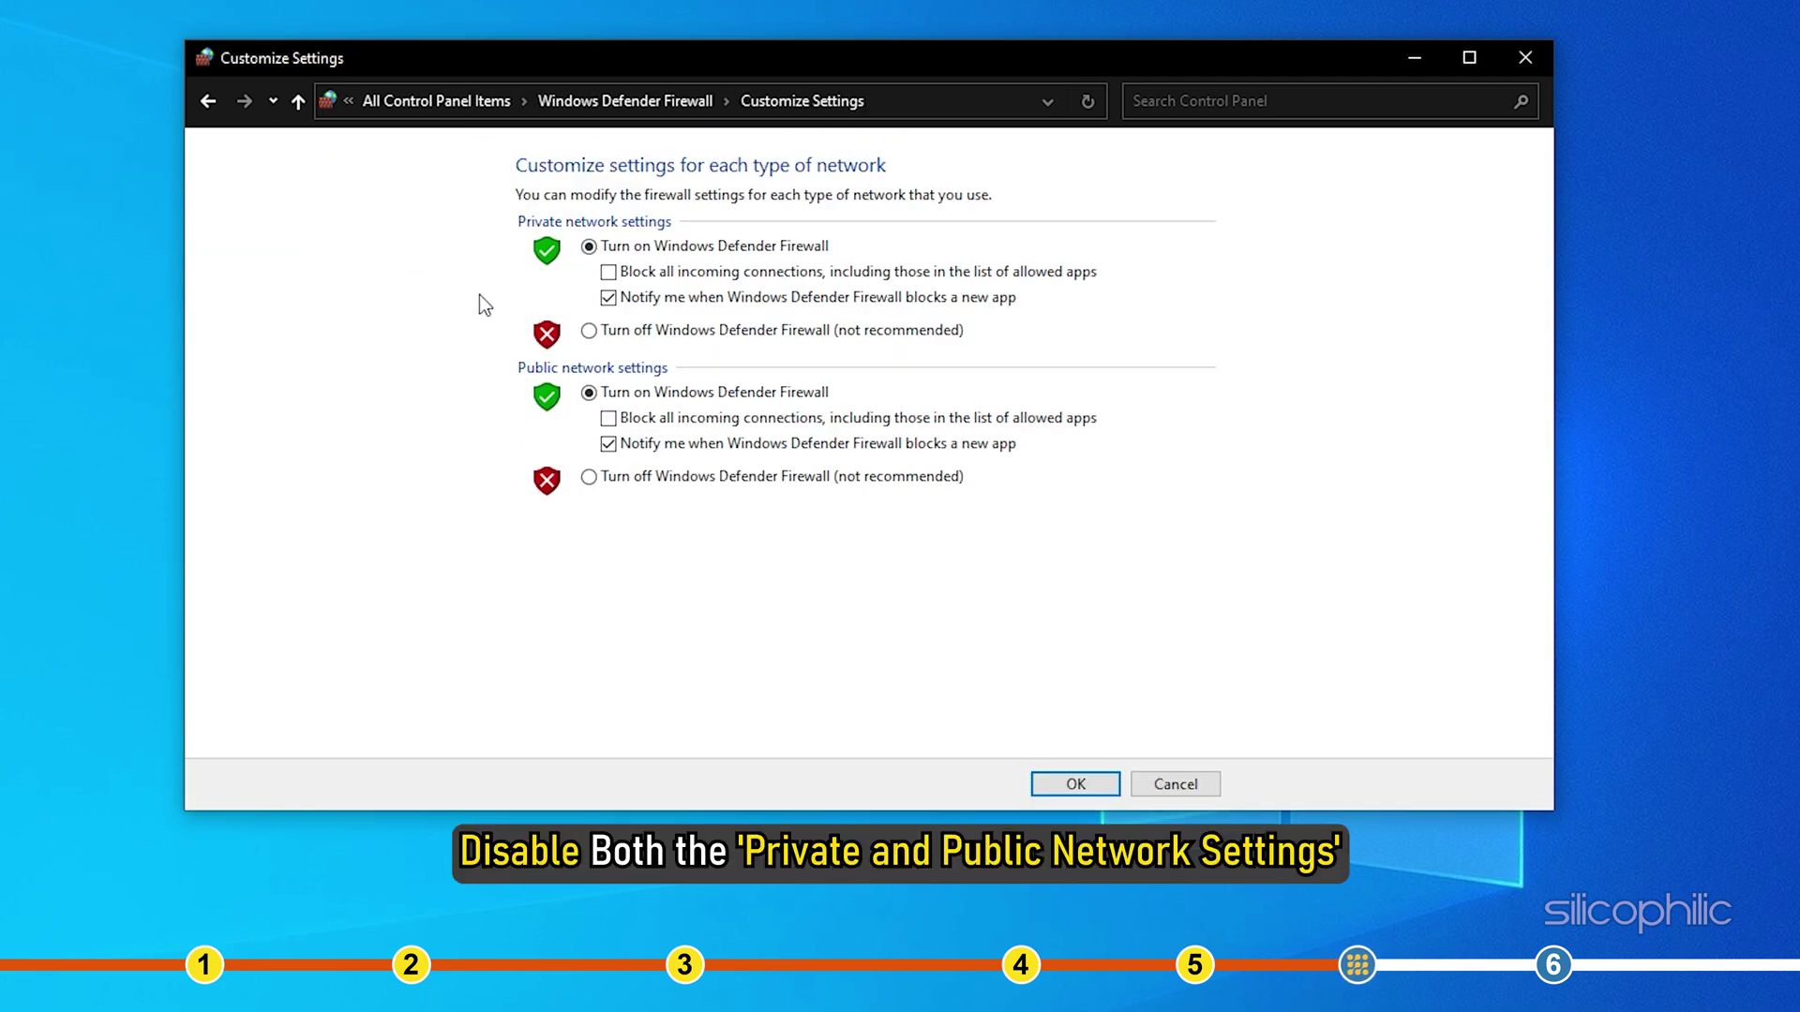
{"action": "left_click", "coordinate": [588, 332]}
{"action": "left_click", "coordinate": [590, 477]}
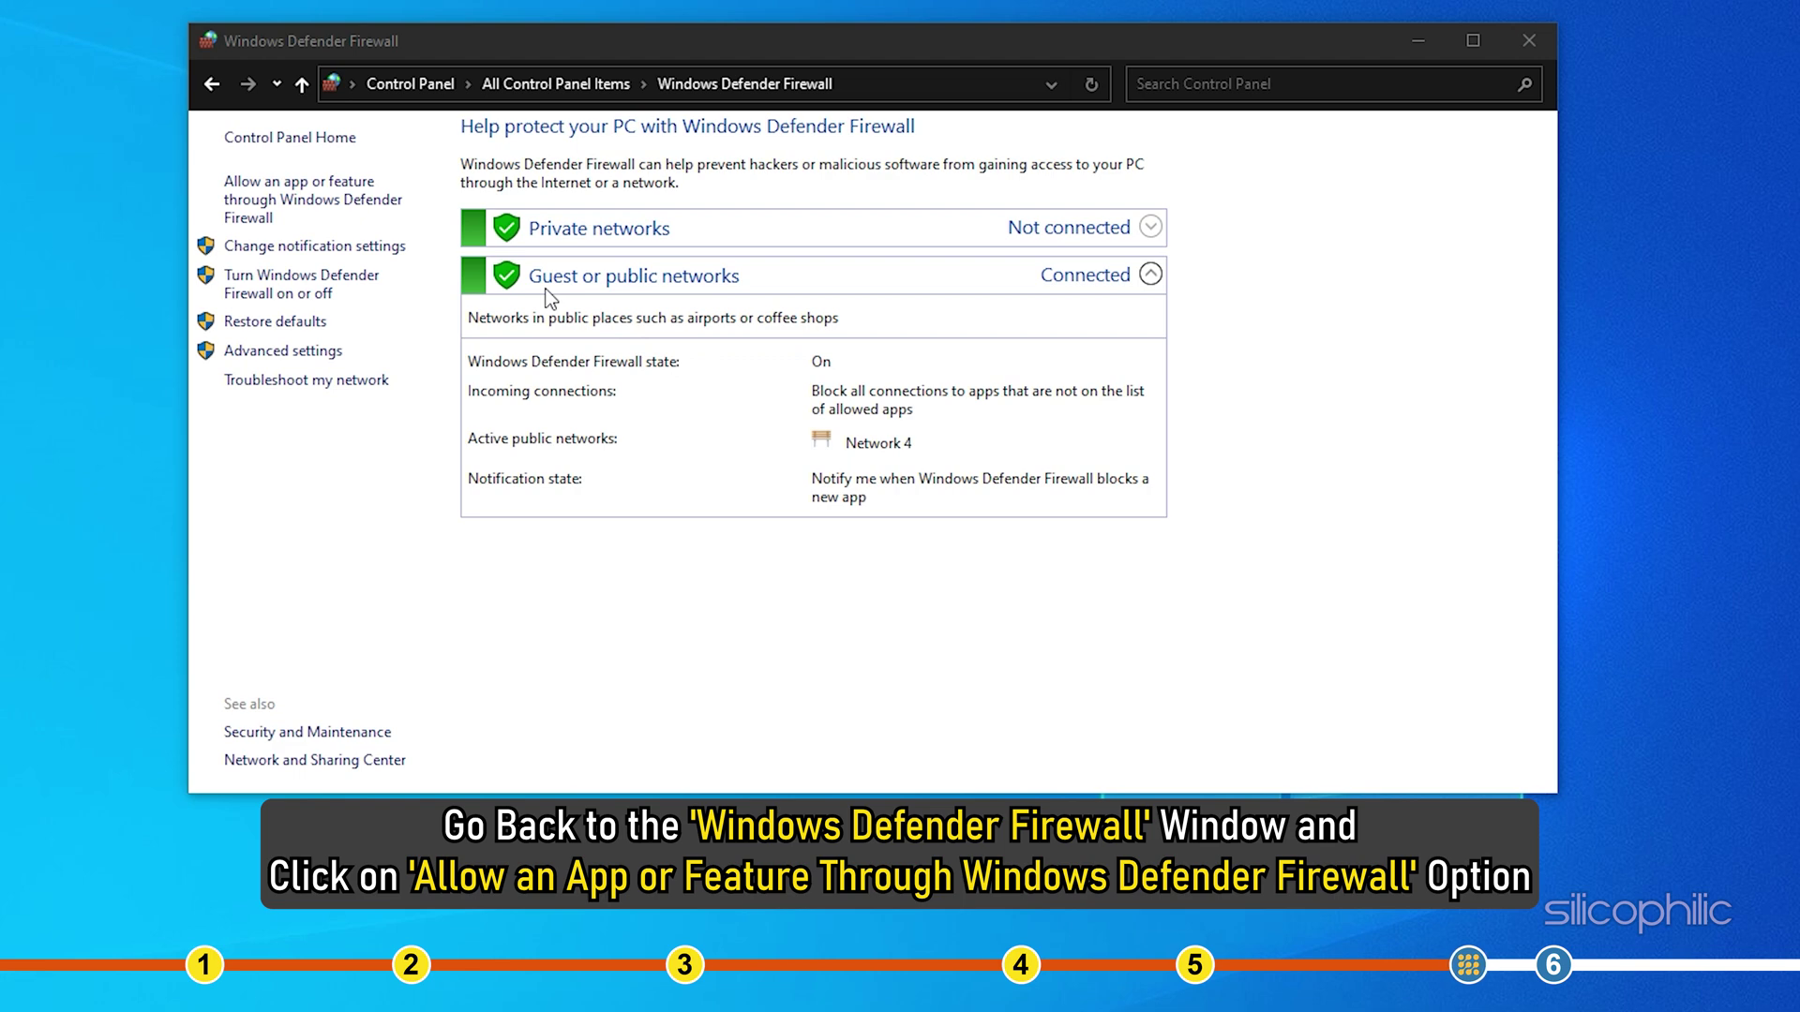
Allow Minecraft Launcher through Windows Defender Firewall on private and public networks.
{"action": "left_click", "coordinate": [549, 299]}
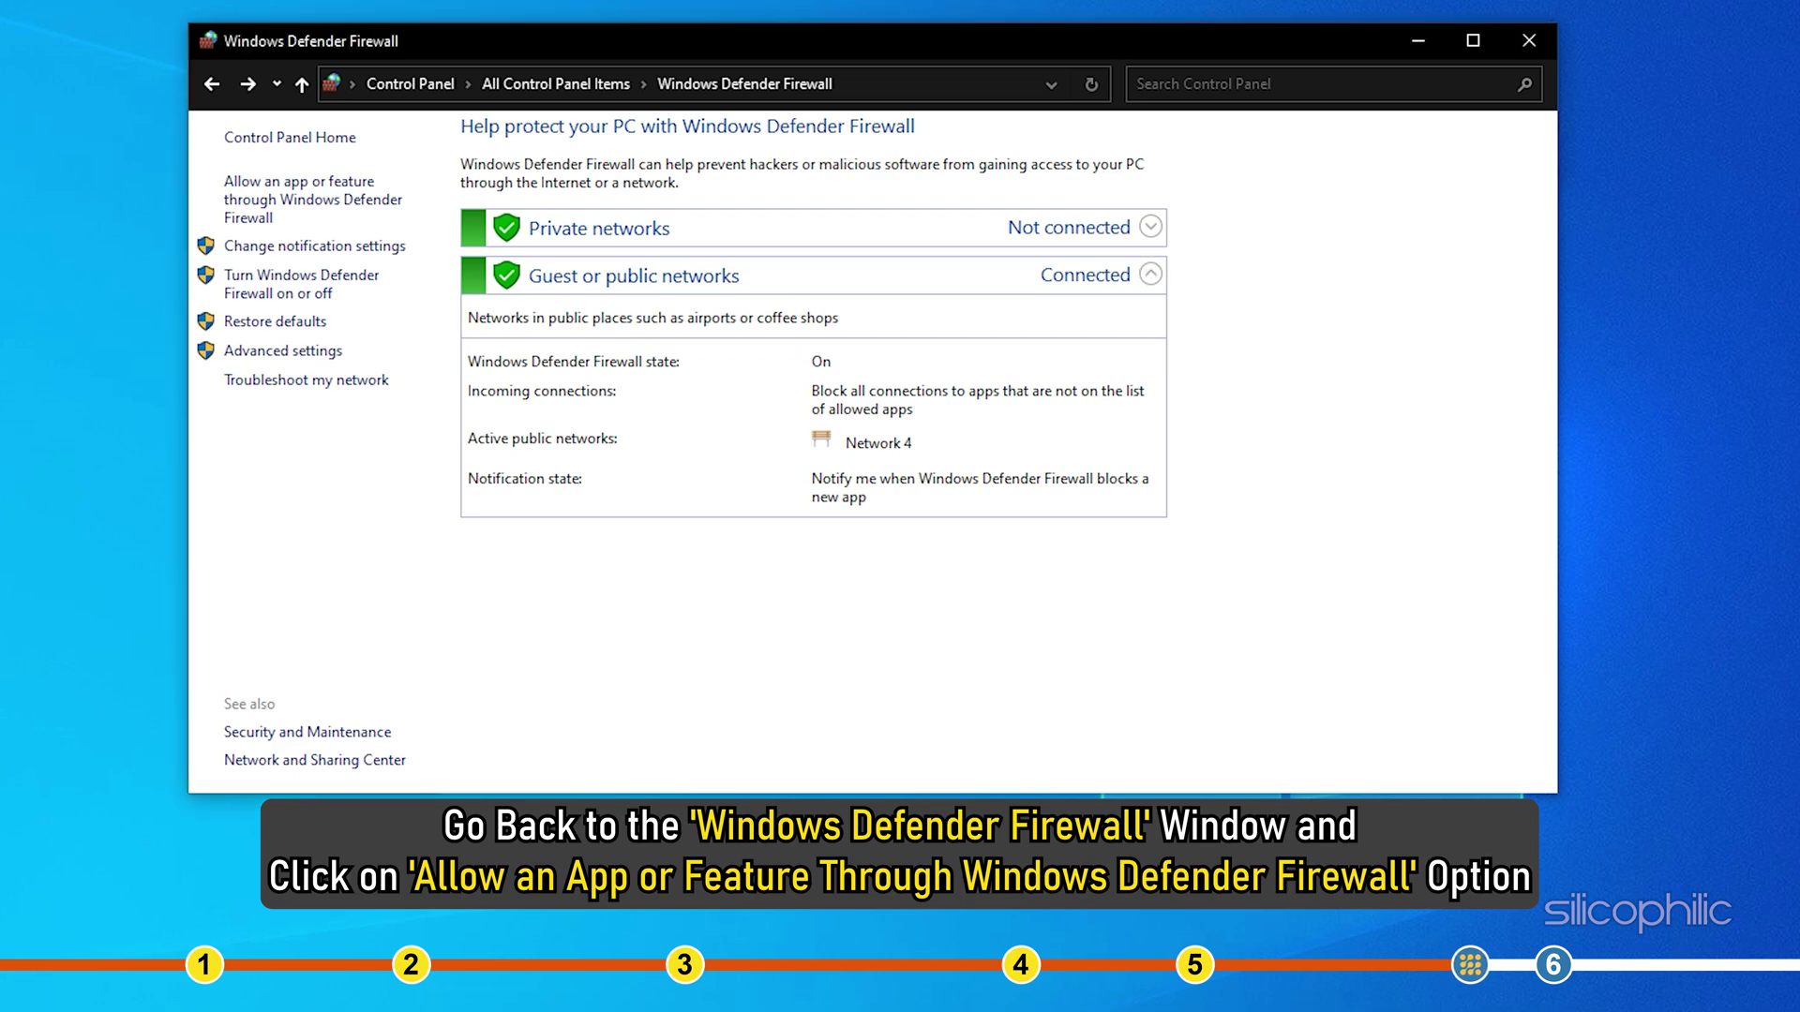
{"action": "left_click", "coordinate": [285, 217]}
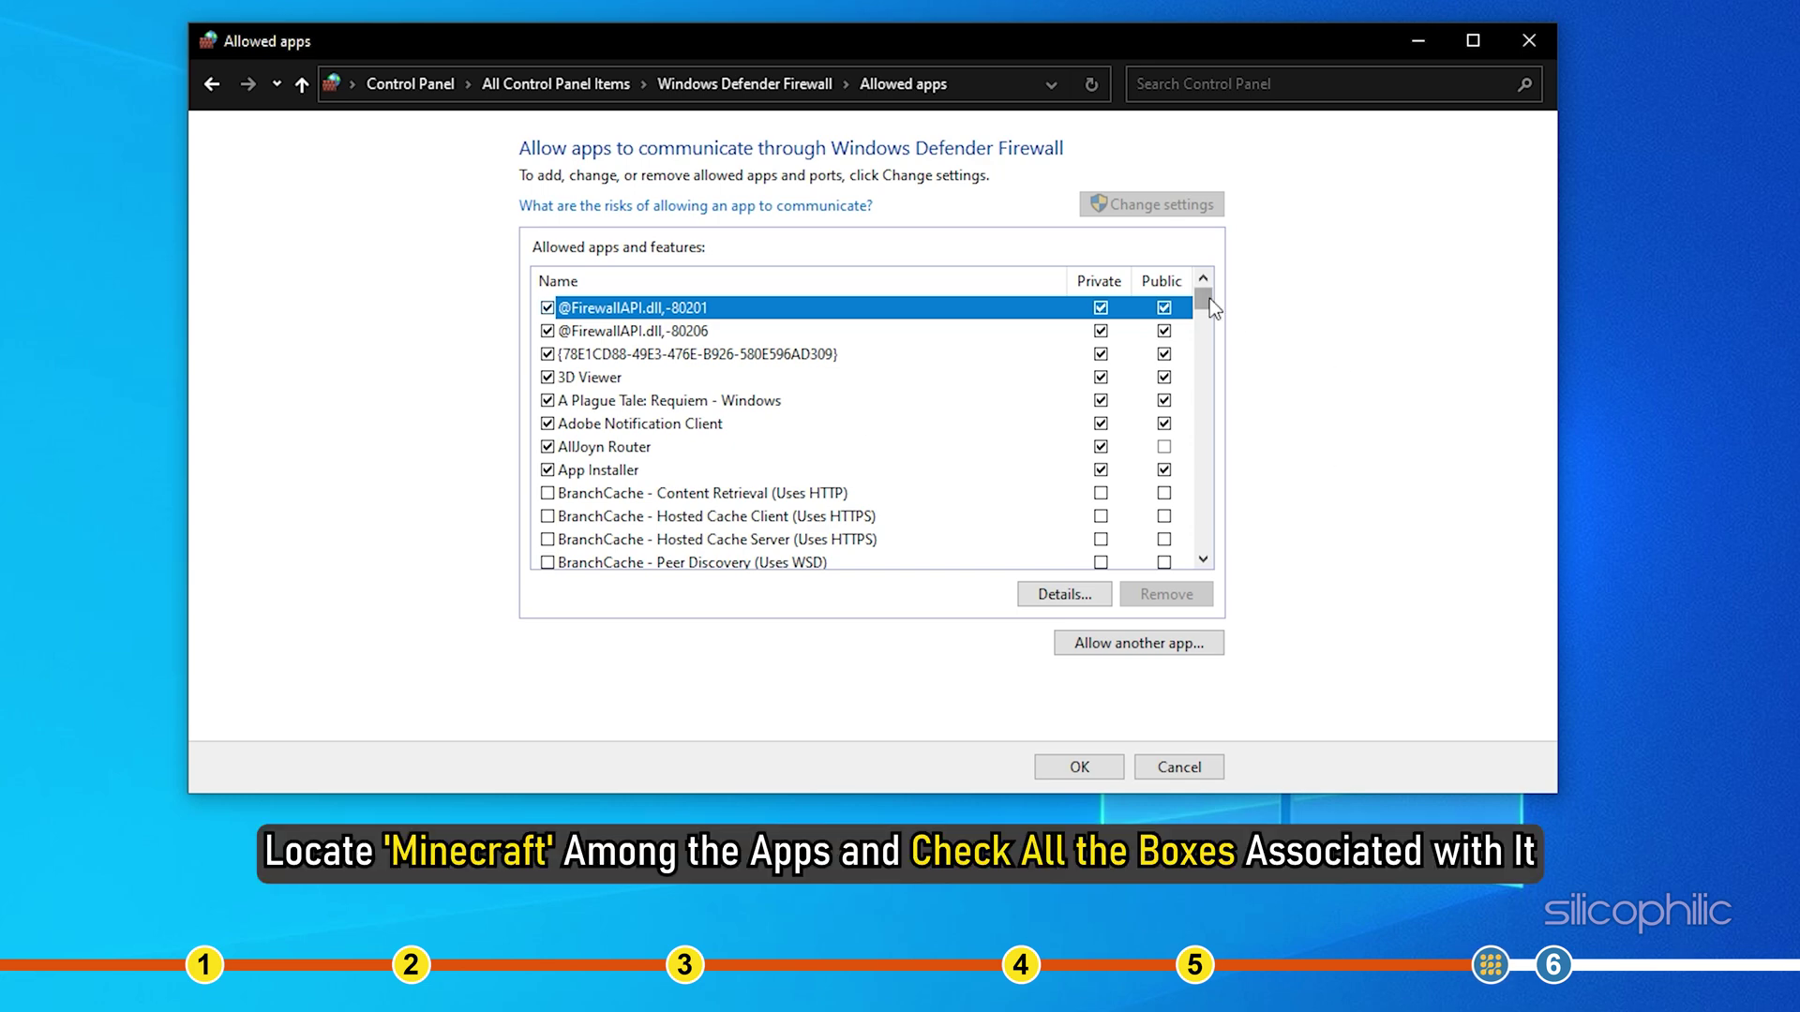
{"action": "left_click_drag", "start_coordinate": [1210, 299], "coordinate": [1205, 400]}
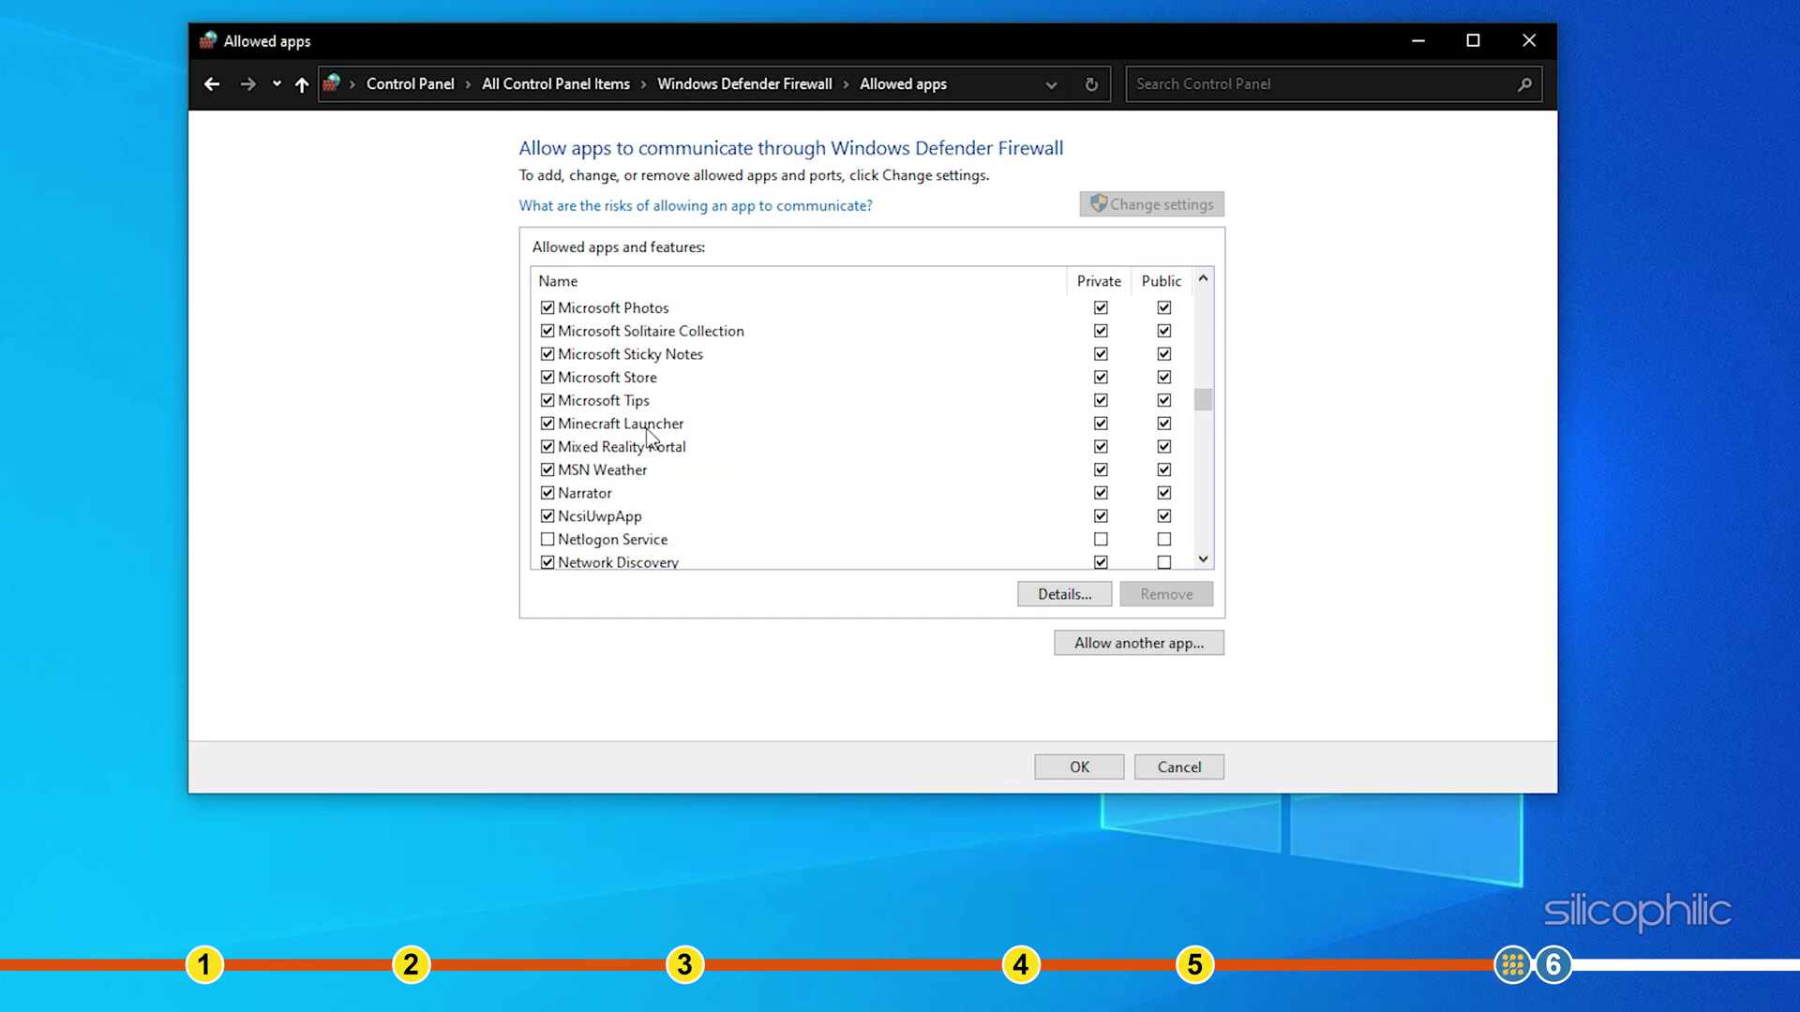
{"action": "left_click", "coordinate": [617, 427]}
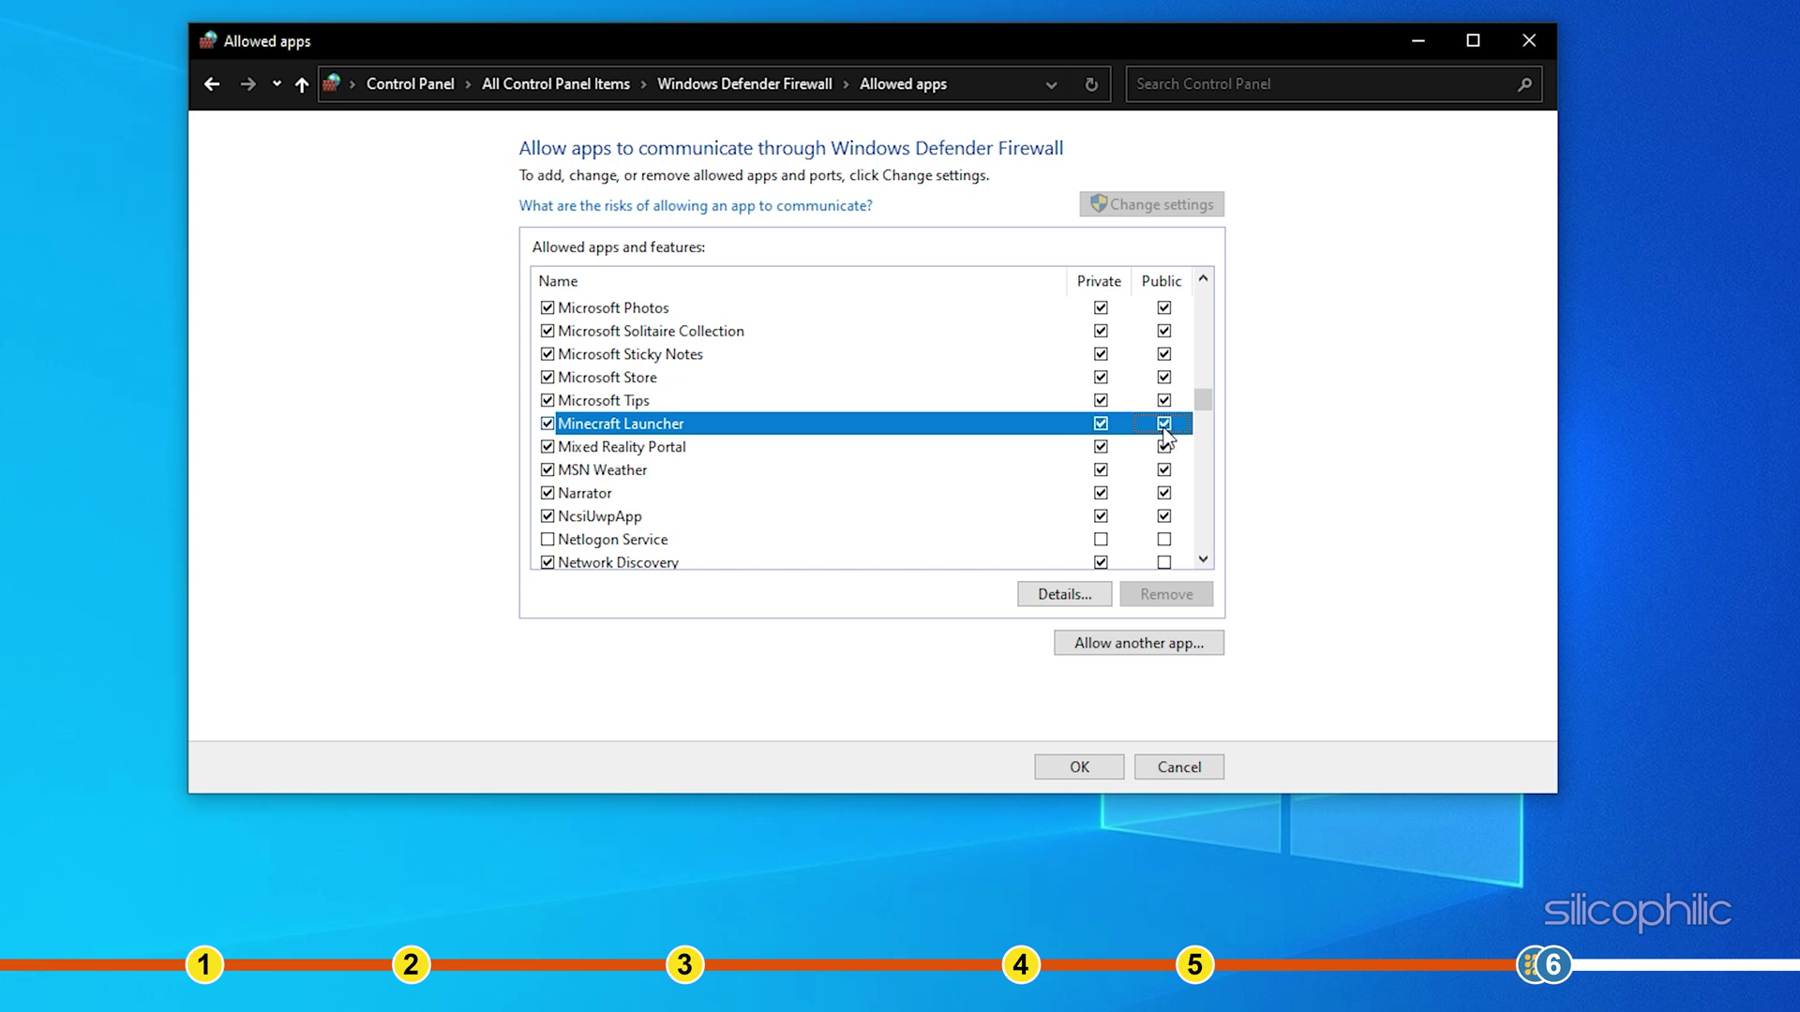
{"action": "left_click", "coordinate": [1086, 769]}
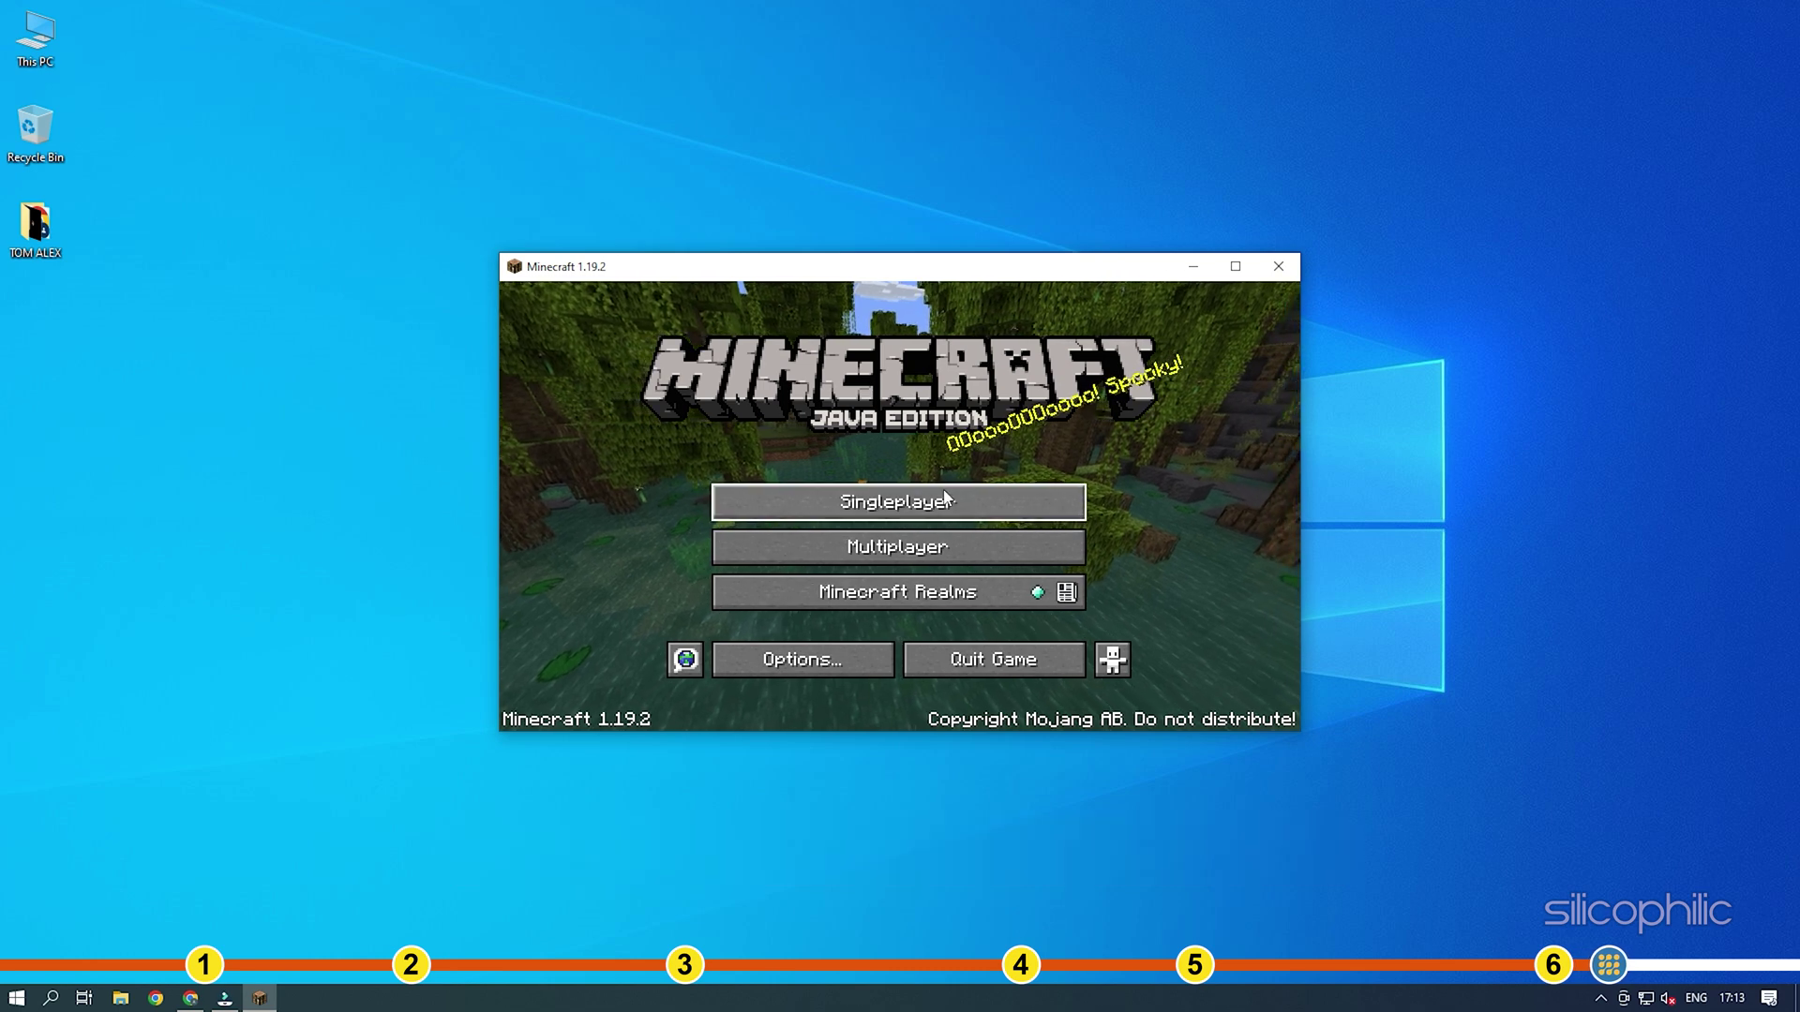
Load the singleplayer world 'Own', then pause and save and quit to the title screen.
{"action": "left_click", "coordinate": [1004, 506]}
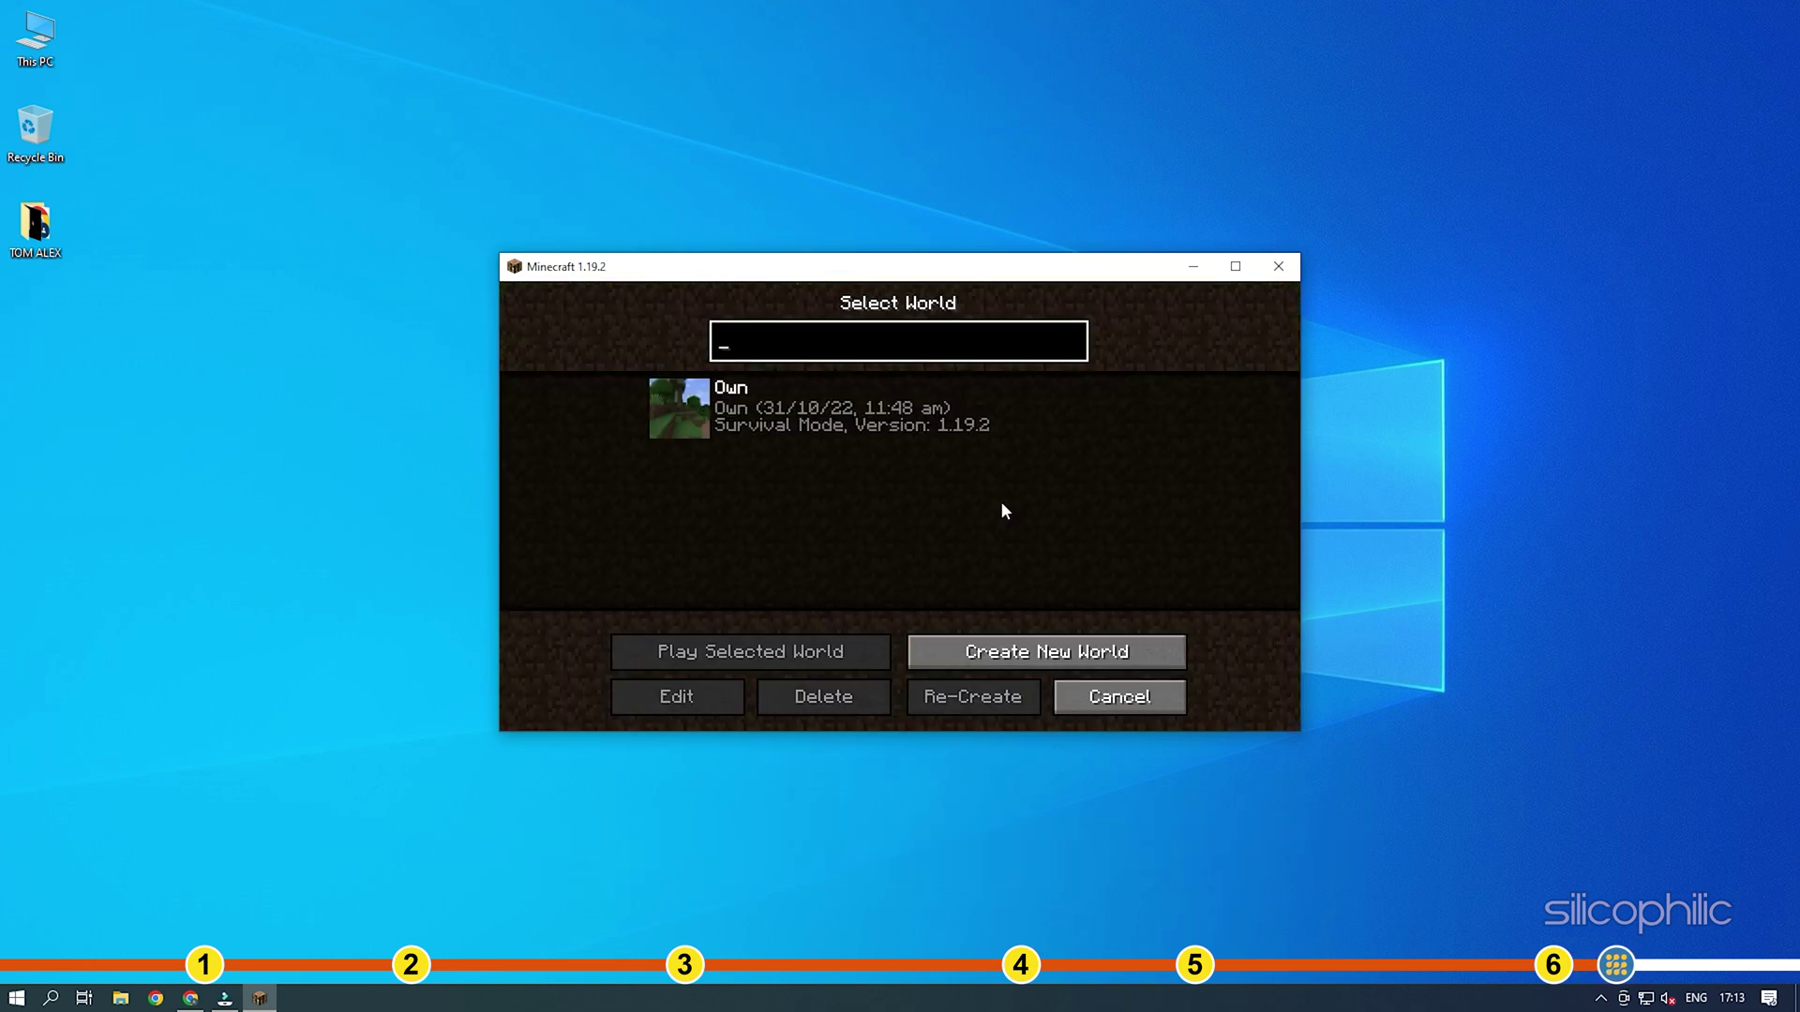
{"action": "left_click", "coordinate": [682, 403]}
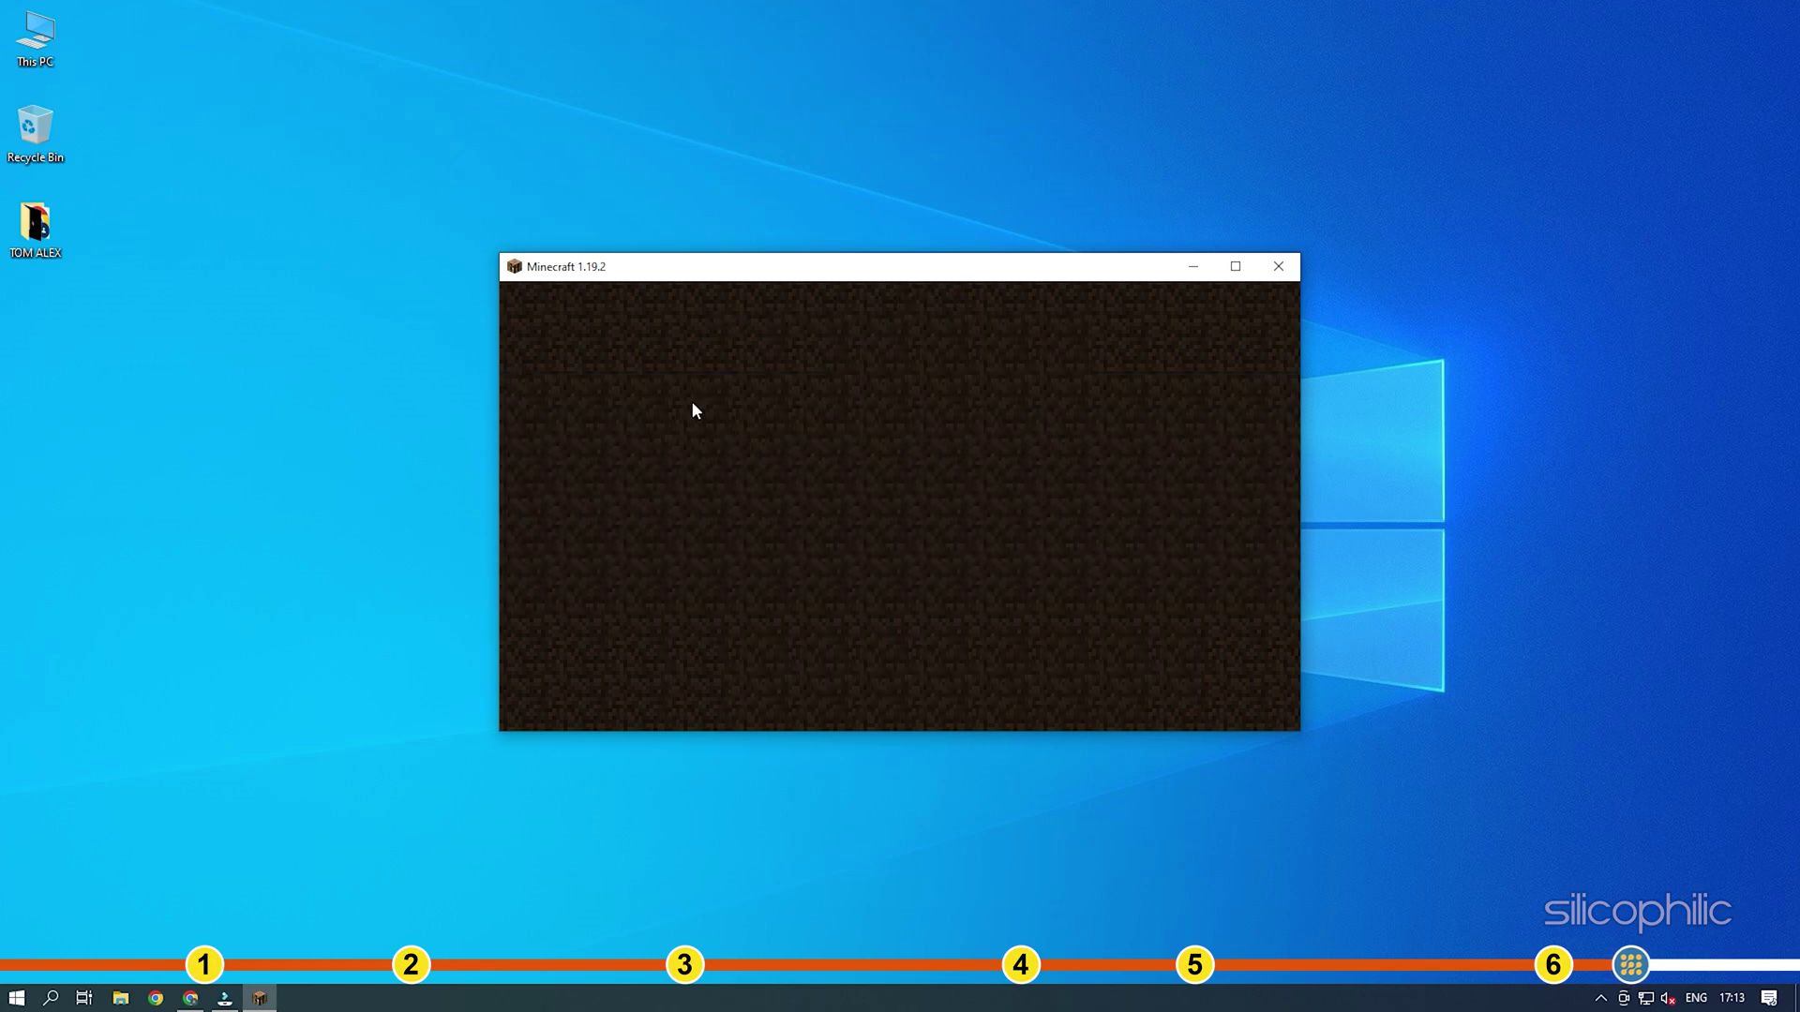
{"action": "left_click", "coordinate": [1235, 266]}
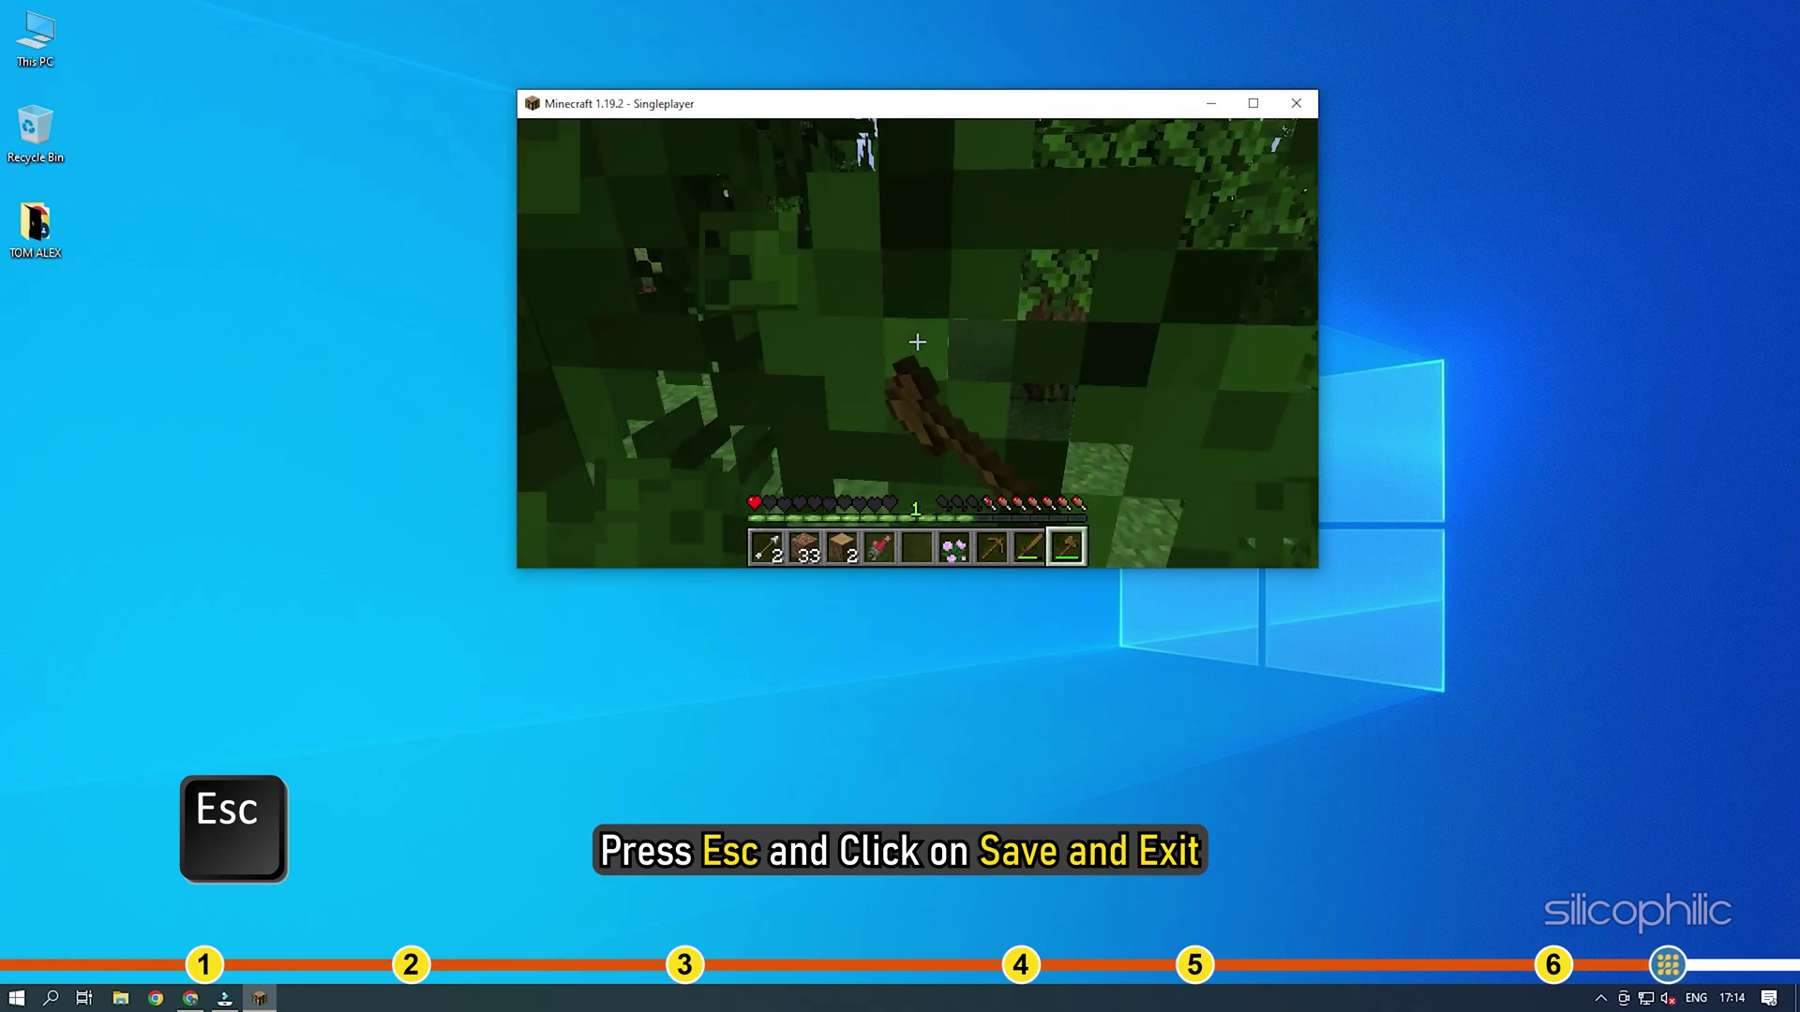
{"action": "key", "text": "Escape"}
{"action": "left_click", "coordinate": [891, 448]}
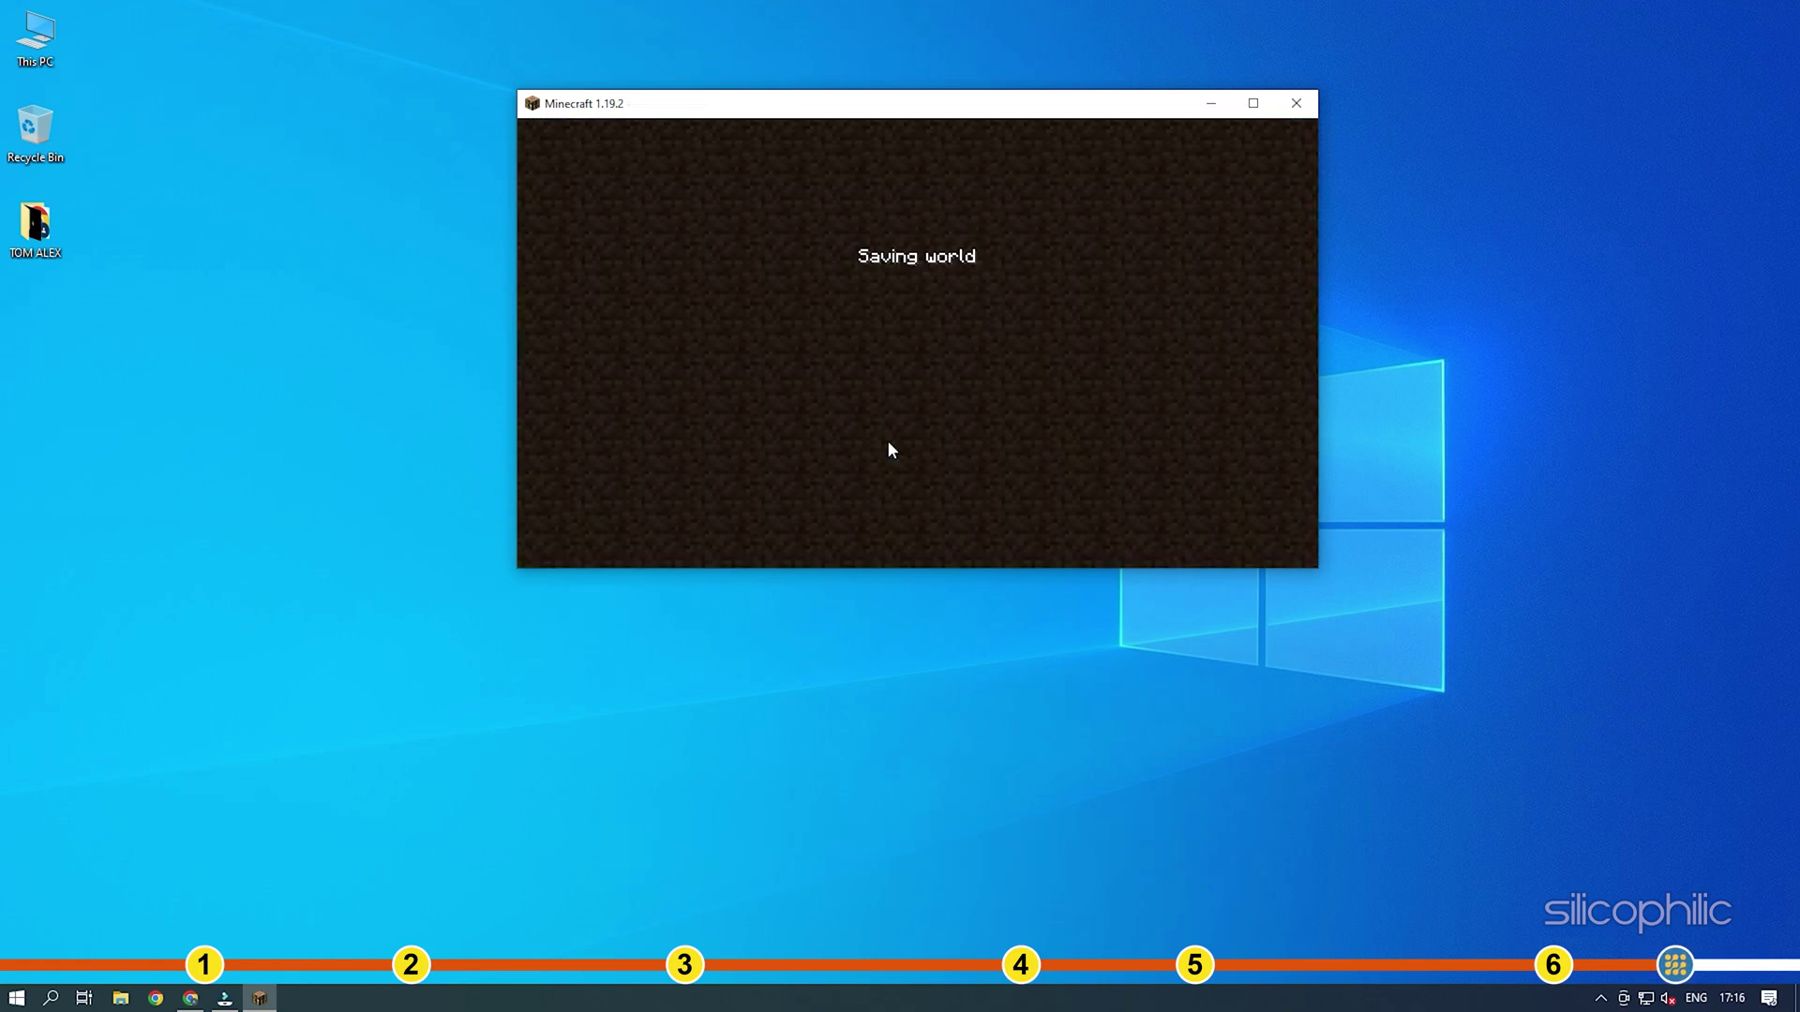